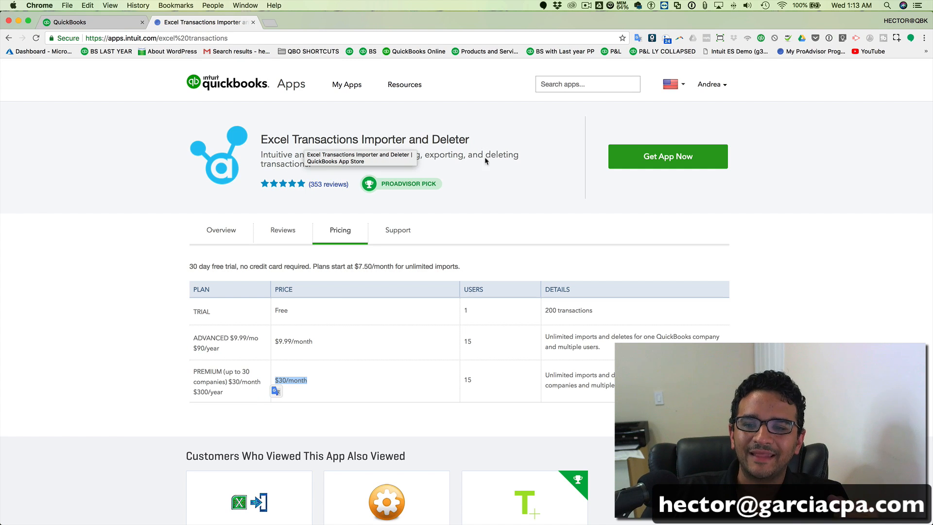
# Review the Excel Transactions Importer and Deleter overview page and its web address, checking the QuickBooks company dashboard in between.
pyautogui.click(502, 196)
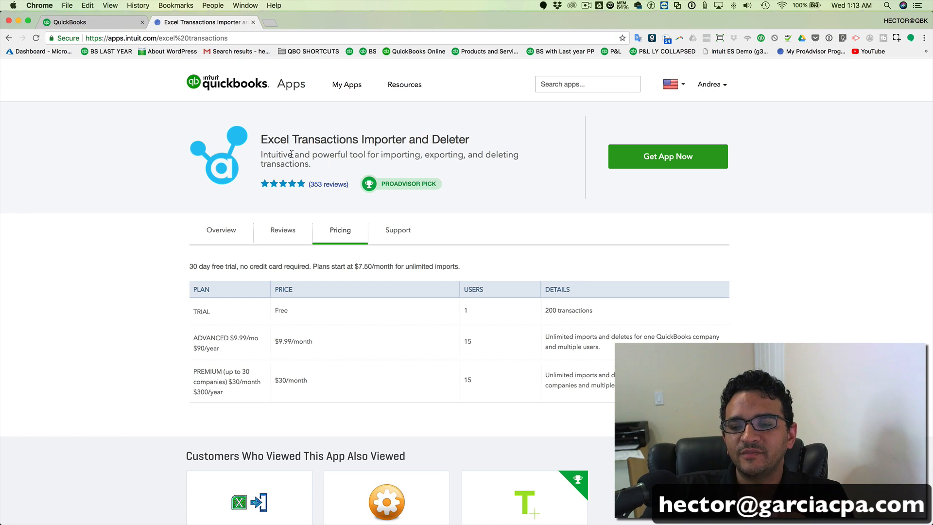
pyautogui.click(226, 232)
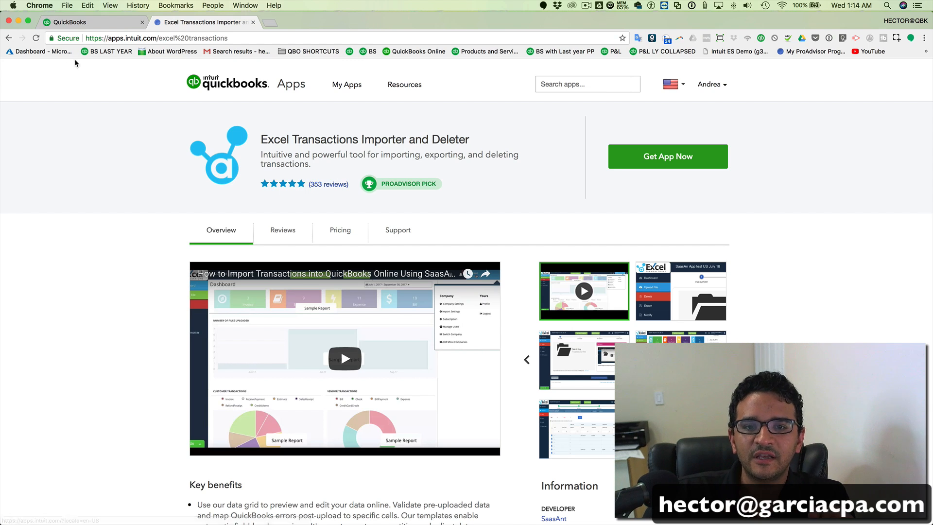
pyautogui.click(73, 22)
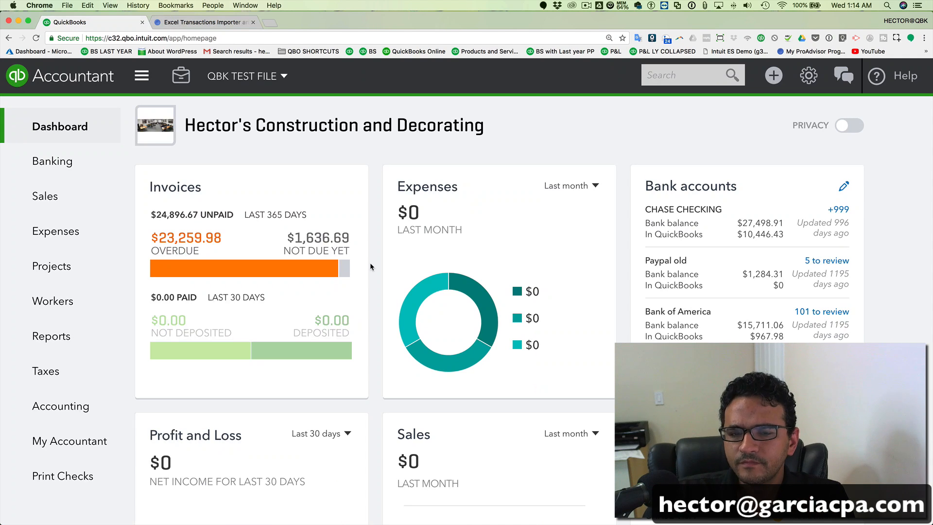
pyautogui.click(221, 22)
pyautogui.click(111, 38)
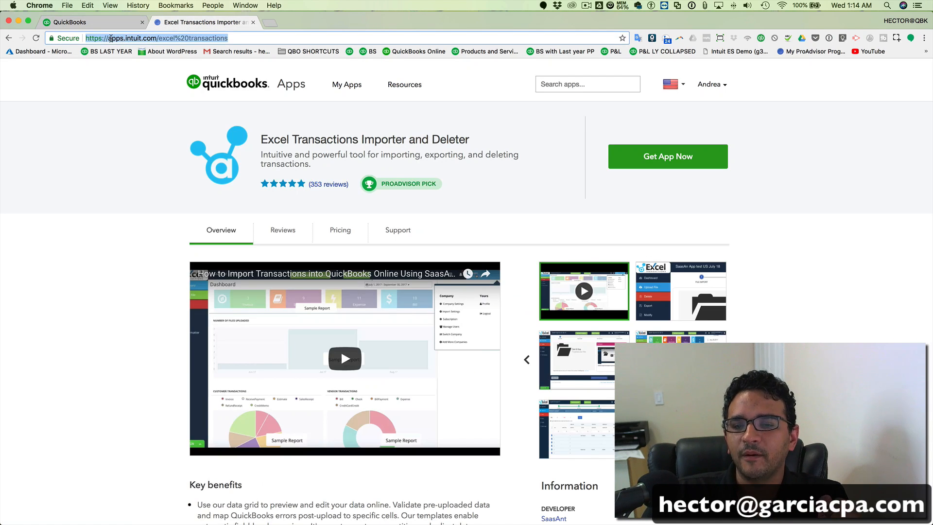
pyautogui.click(149, 38)
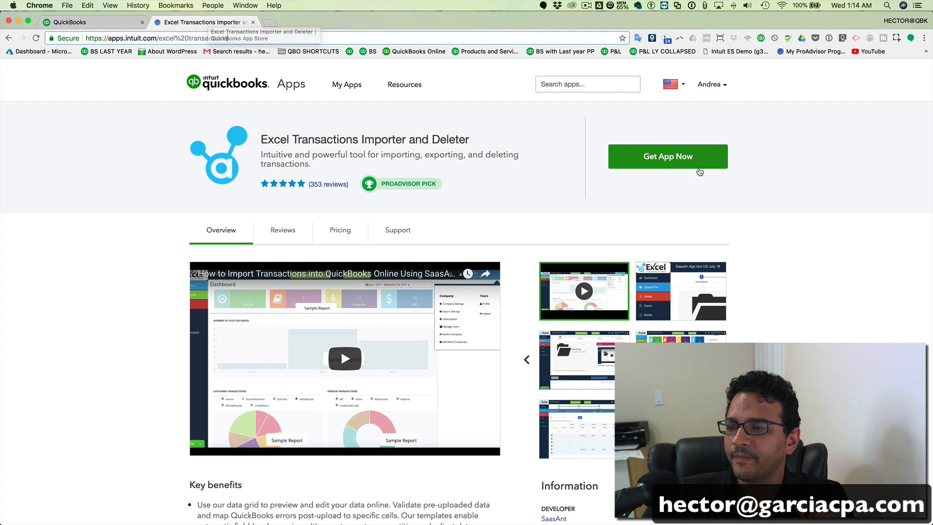
# Get the app for the Quick Bookkeeping & Account firm, search its clients for "qbk" and select QBK TEST FILE.
pyautogui.click(673, 162)
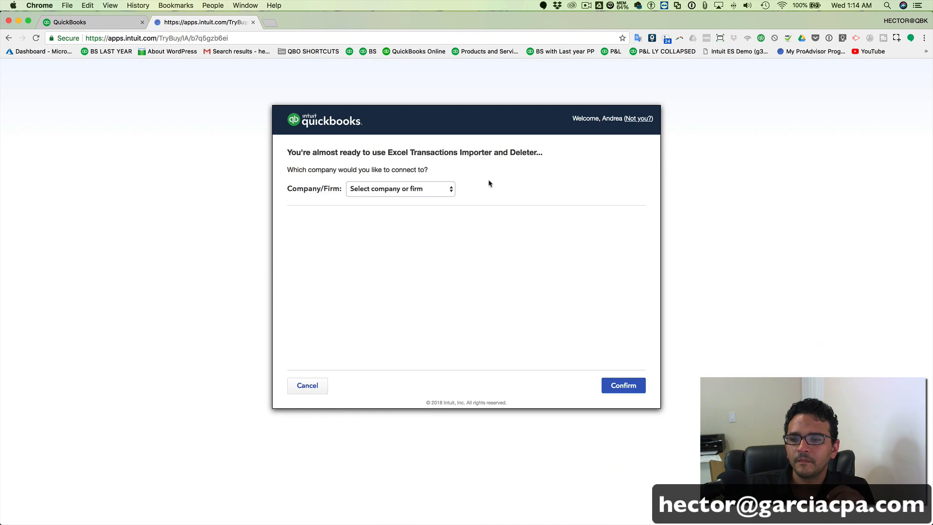
pyautogui.click(453, 189)
pyautogui.click(440, 201)
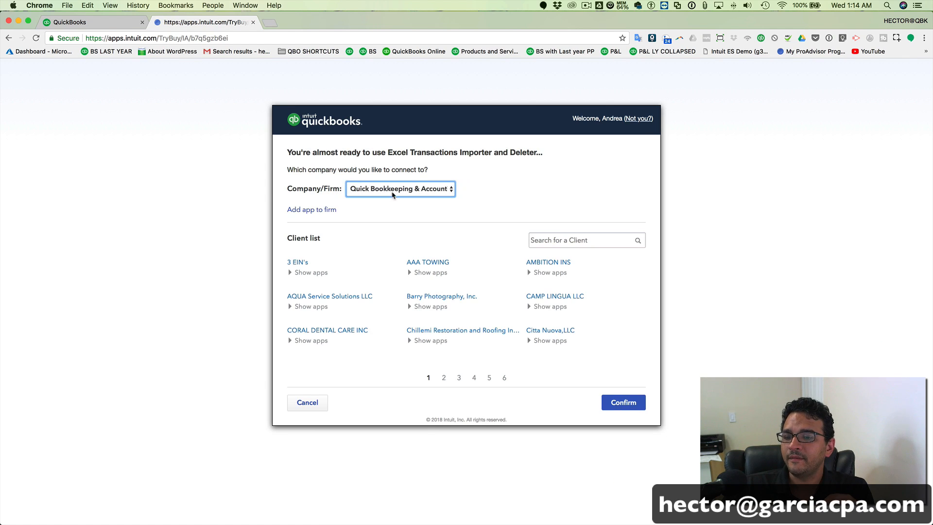
pyautogui.click(563, 240)
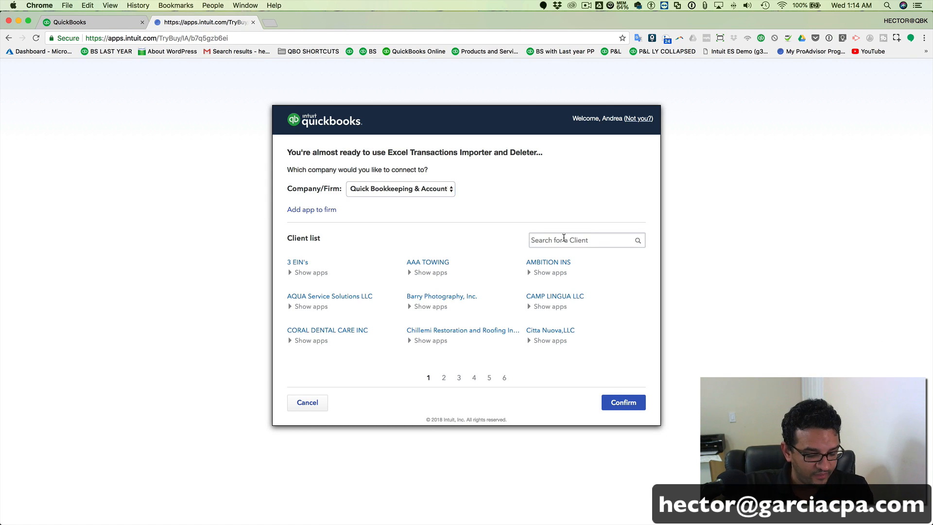
pyautogui.write('qbk')
pyautogui.click(574, 257)
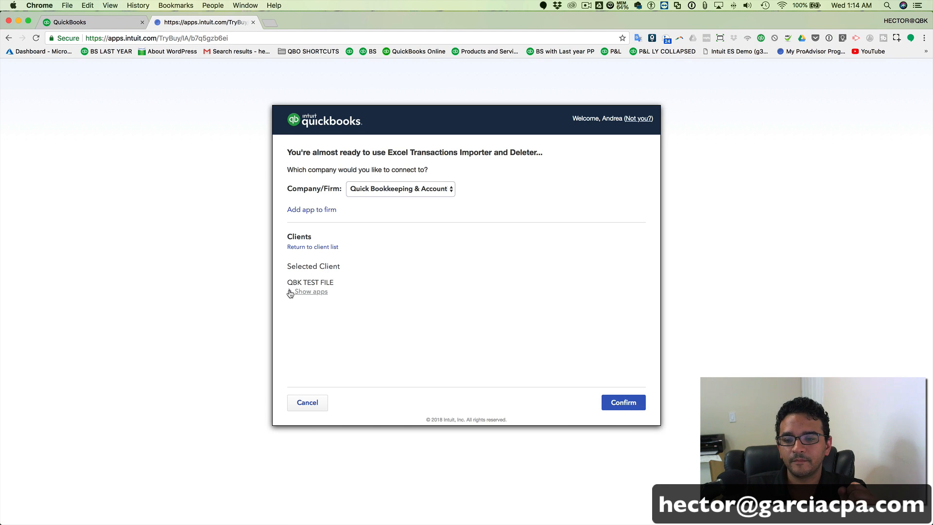
# Confirm QBK TEST FILE as the company, authorize connecting it to Excel Transactions Importer and Deleter, and dismiss the trial credits notice.
pyautogui.click(290, 293)
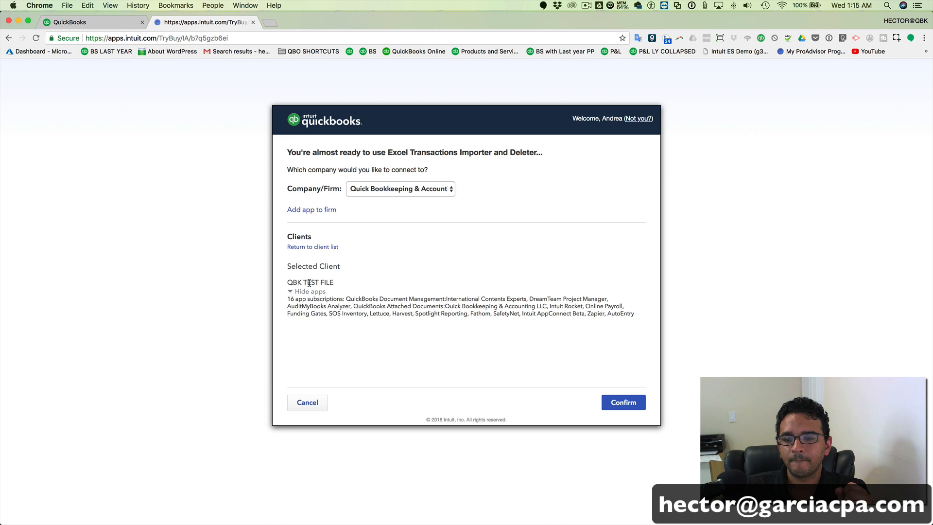
pyautogui.click(628, 406)
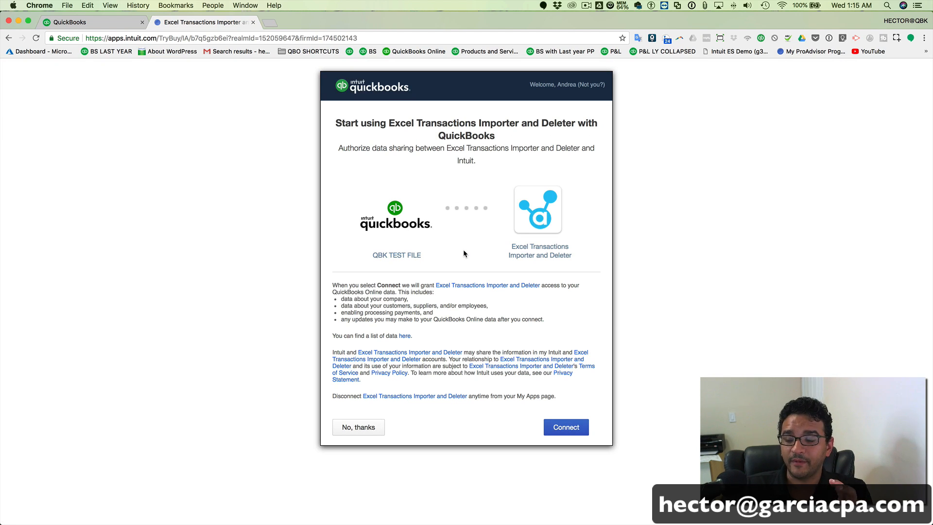
pyautogui.moveTo(422, 255); pyautogui.dragTo(373, 255)
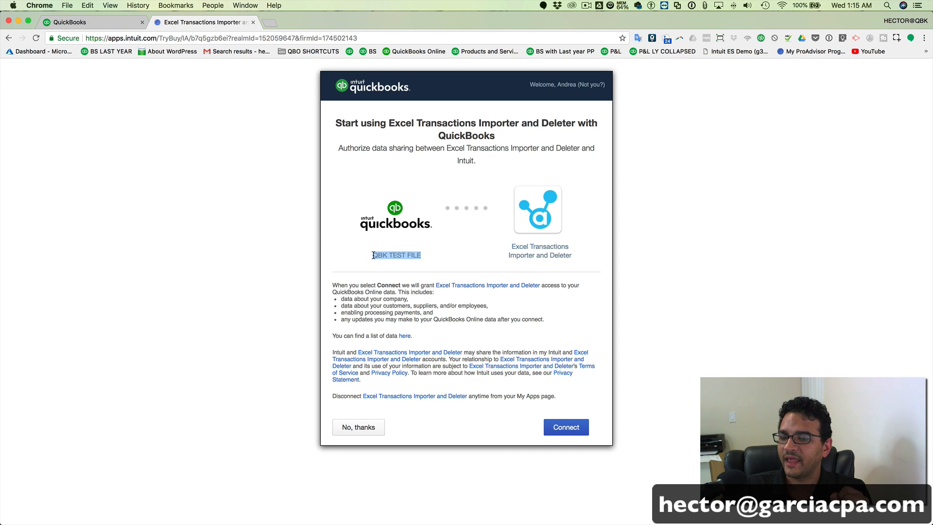
pyautogui.click(574, 431)
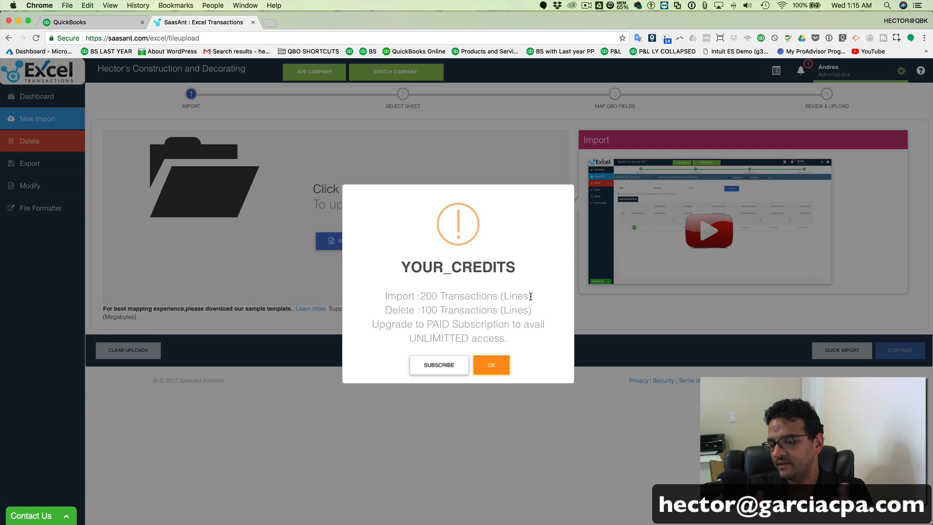
pyautogui.click(492, 366)
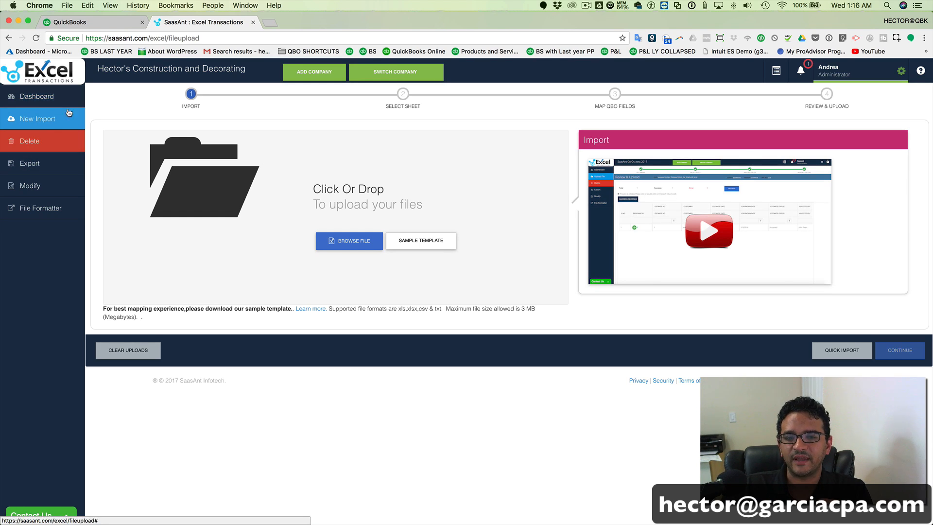
# Look through the Dashboard, New Import, Delete, Export and Modify pages, ending on New Import.
pyautogui.click(33, 98)
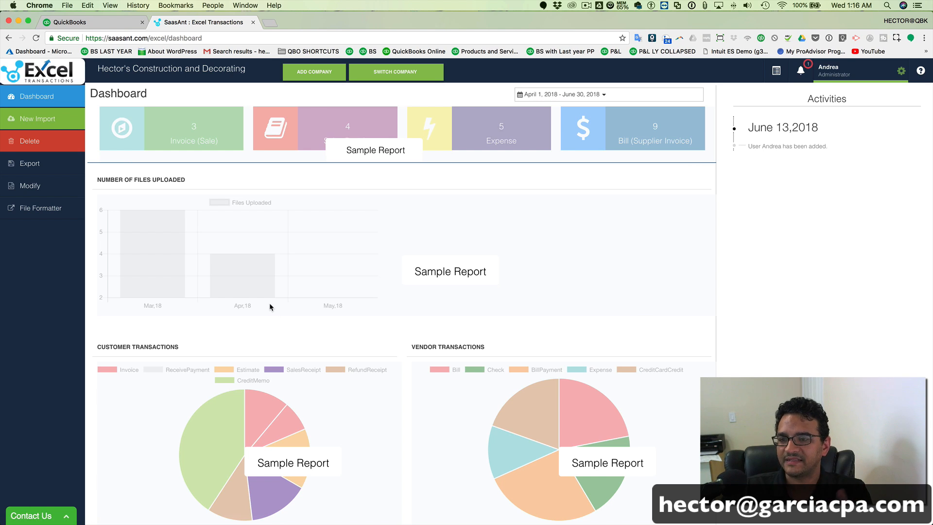
pyautogui.click(22, 121)
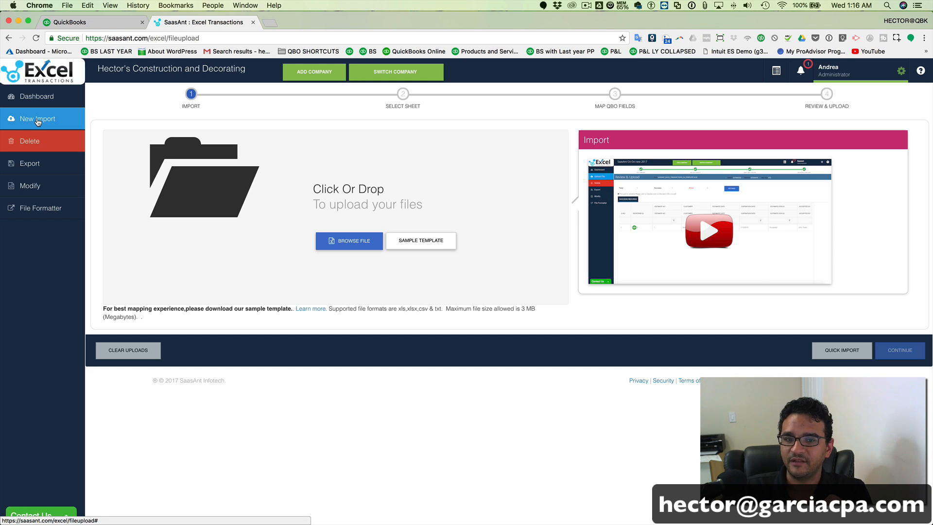
pyautogui.click(34, 144)
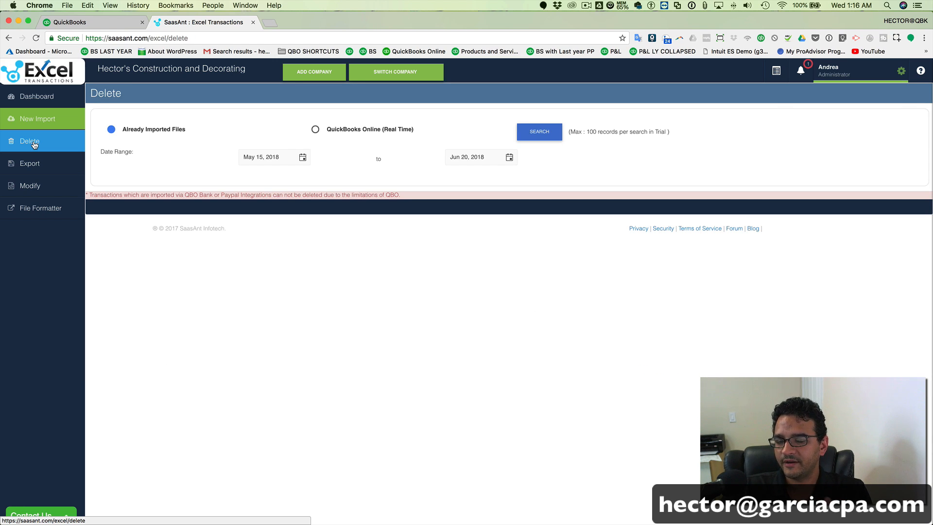
pyautogui.click(43, 167)
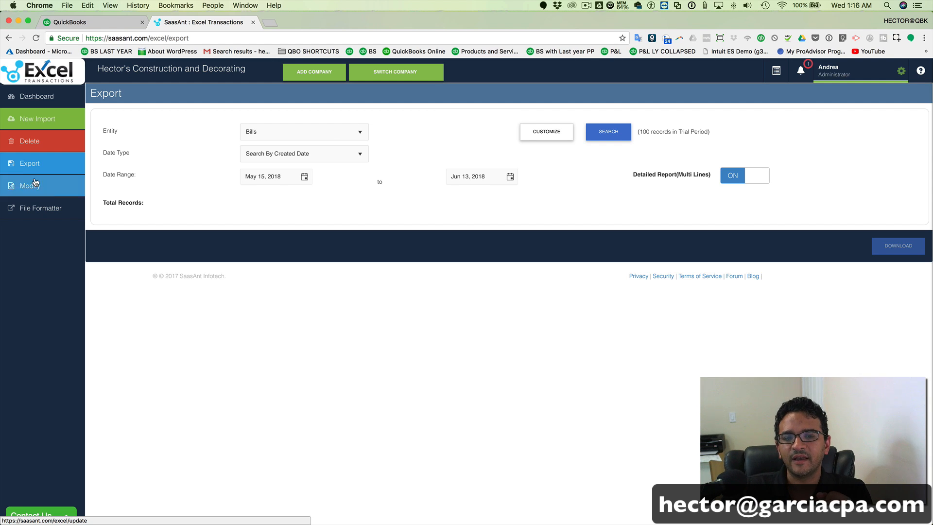
pyautogui.click(34, 186)
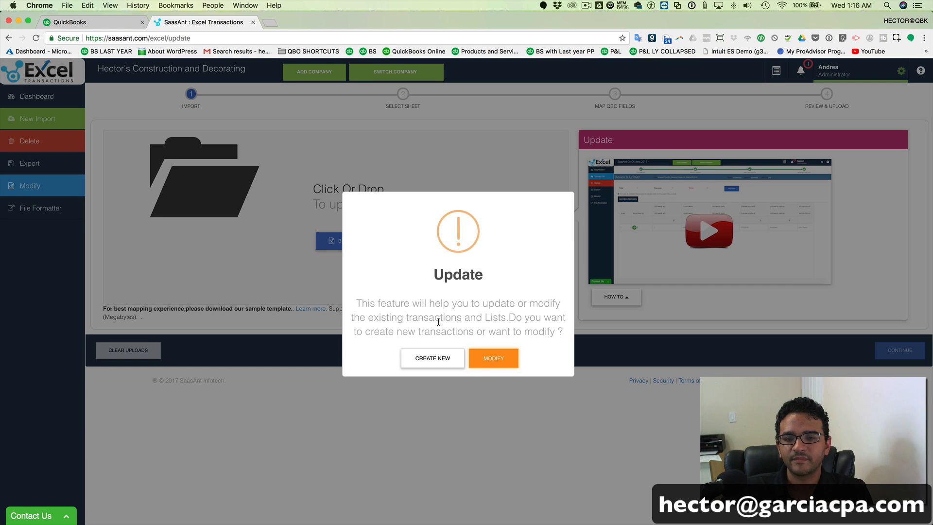
pyautogui.click(503, 361)
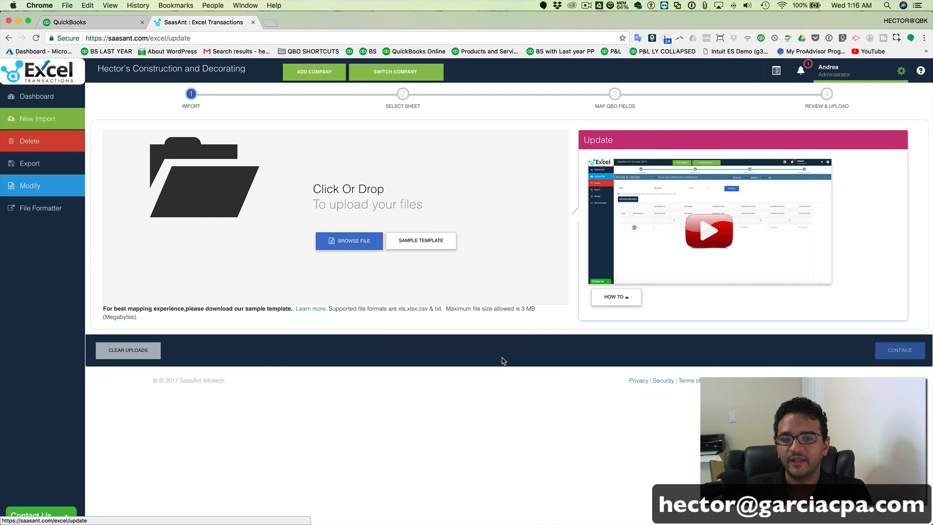
pyautogui.click(37, 120)
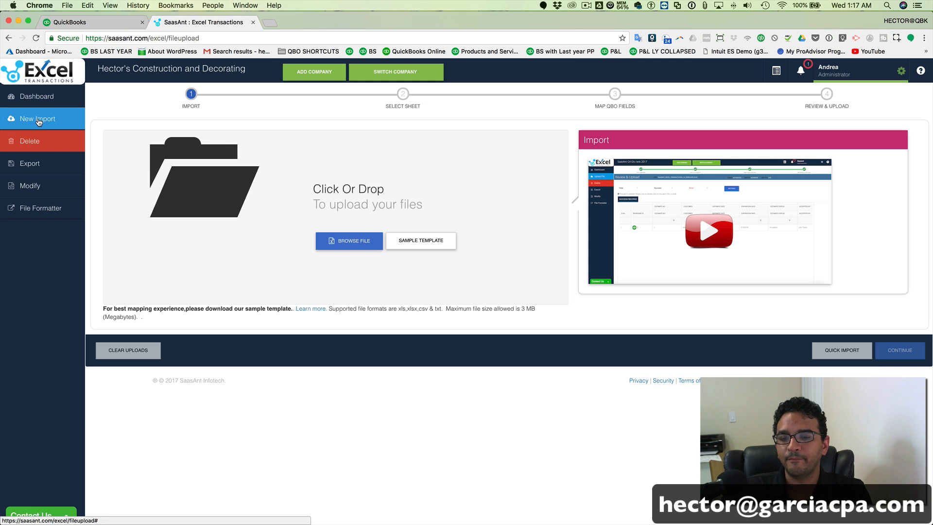
pyautogui.press('super+equal')
pyautogui.press('super+equal')
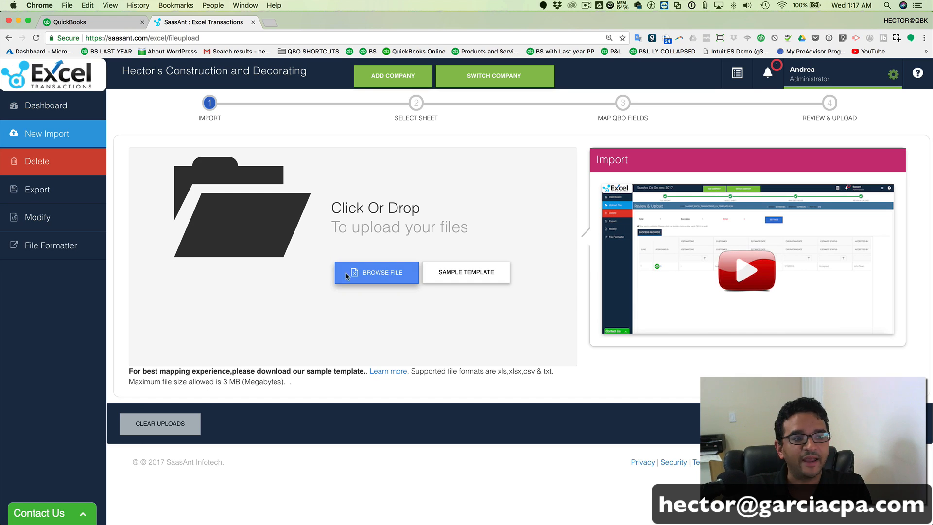
# Bring the CHASE 0892 spreadsheet in Excel into view and examine its transaction rows from the header to the last entry.
pyautogui.moveTo(0, 30); pyautogui.dragTo(404, 61)
pyautogui.click(180, 212)
pyautogui.moveTo(143, 149); pyautogui.dragTo(302, 375)
pyautogui.scroll(-20, 245, 346)
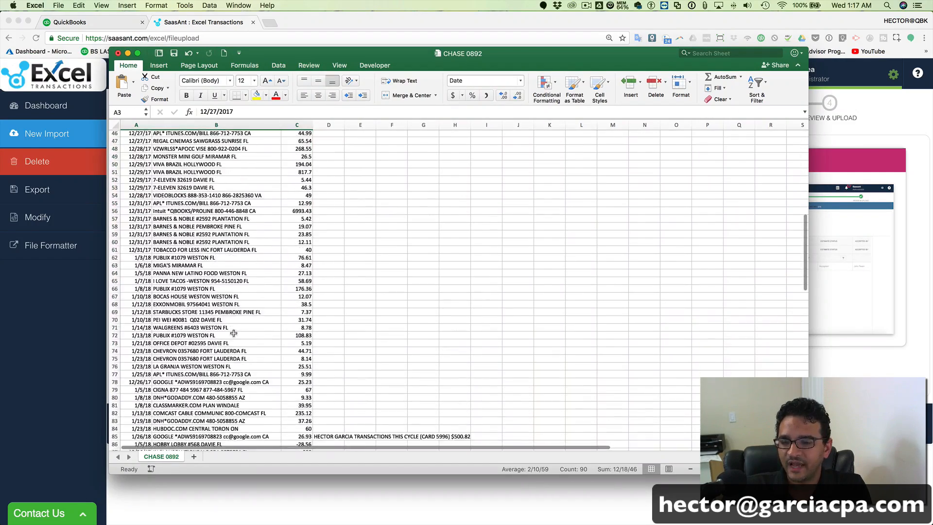
pyautogui.scroll(-8, 236, 333)
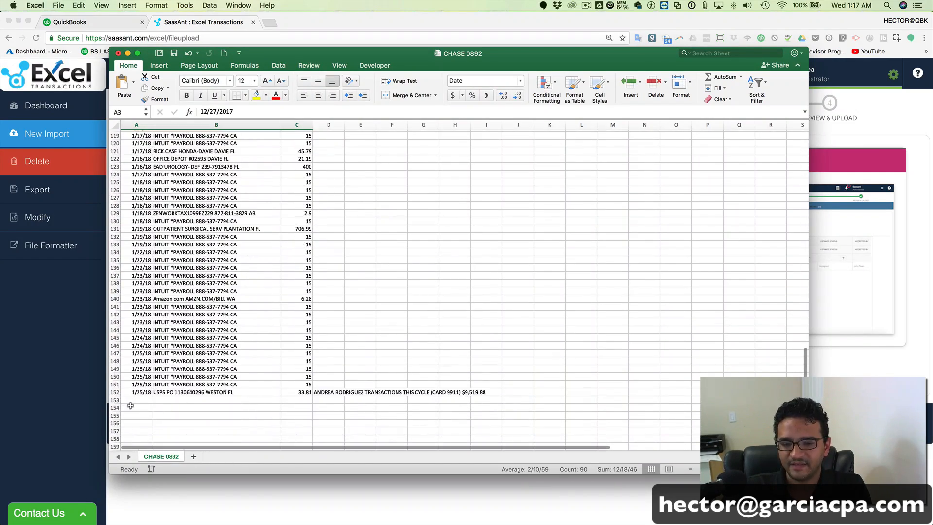
pyautogui.moveTo(115, 392); pyautogui.dragTo(147, 83)
pyautogui.scroll(20, 184, 231)
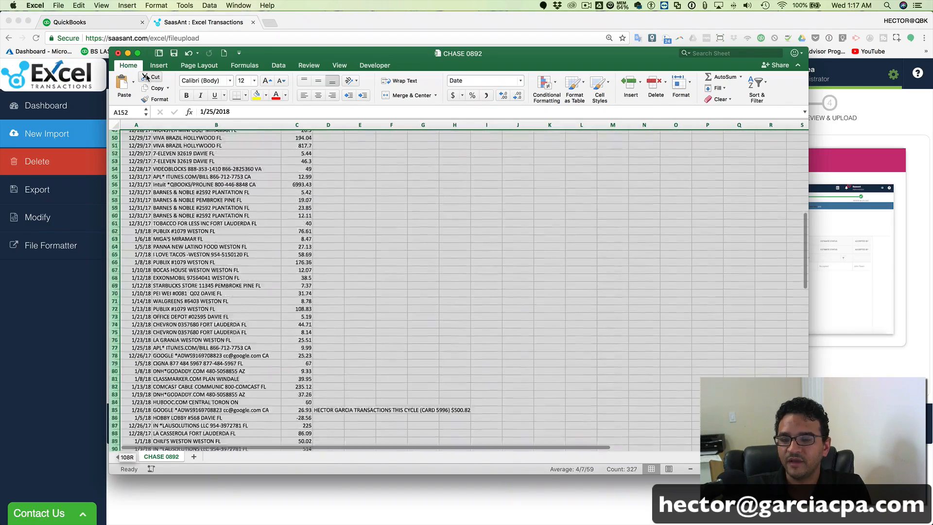
pyautogui.click(184, 231)
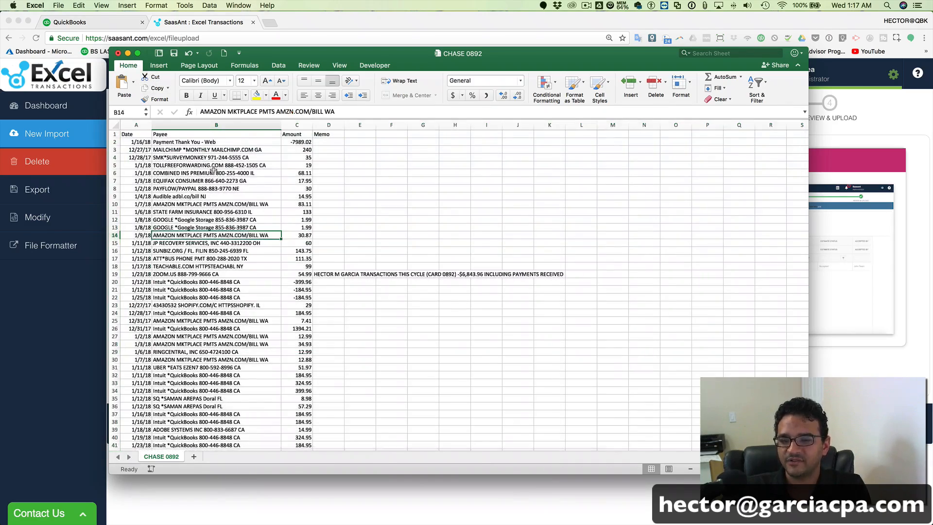
pyautogui.click(215, 166)
pyautogui.click(215, 156)
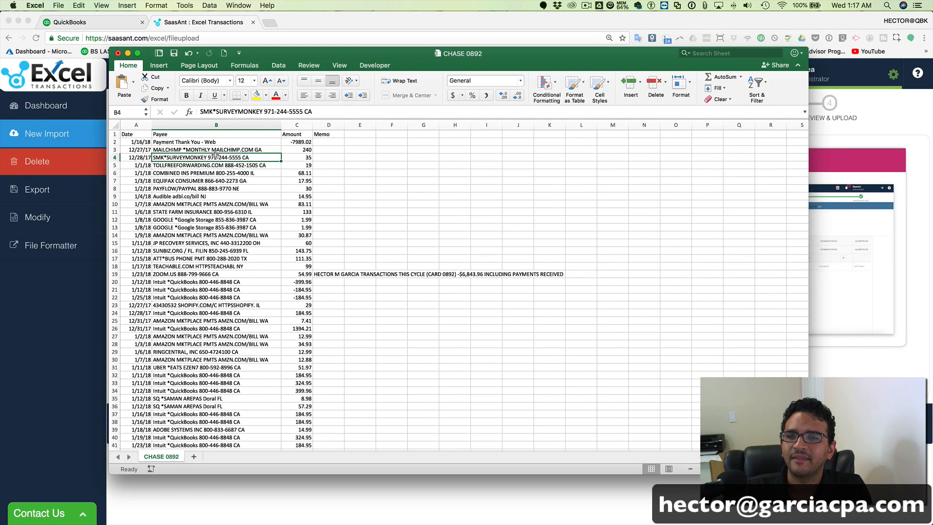
# Examine the payee descriptions in rows 4 to 22 of CHASE 0892 and start closing the workbook.
pyautogui.moveTo(315, 56); pyautogui.dragTo(389, 55)
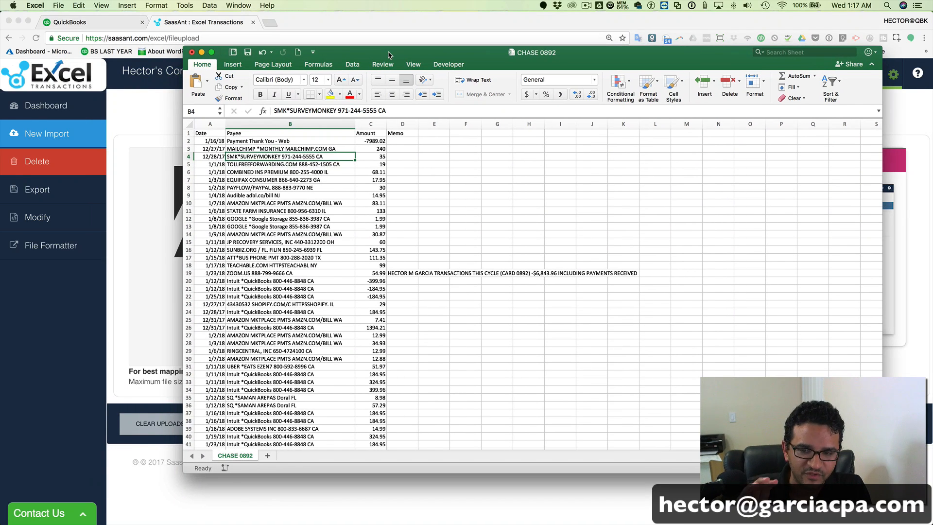
pyautogui.moveTo(388, 55); pyautogui.dragTo(375, 74)
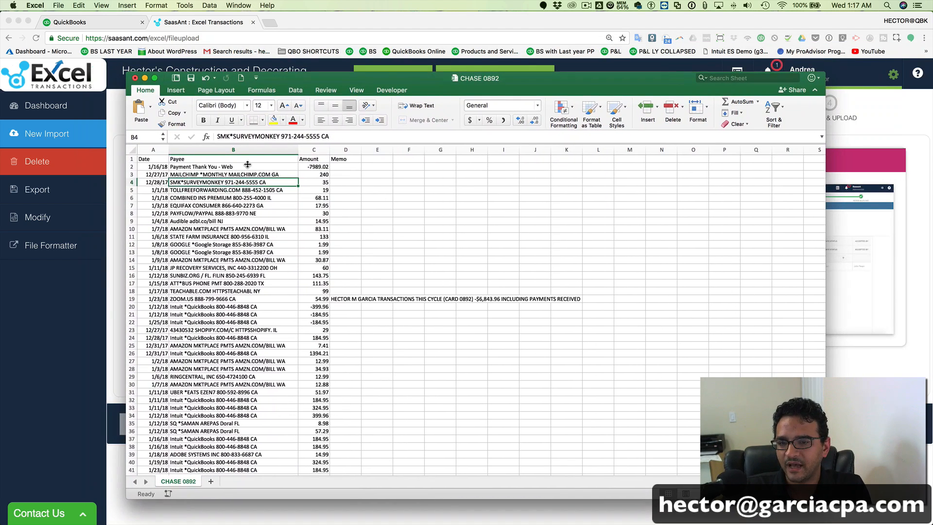
pyautogui.moveTo(227, 182); pyautogui.dragTo(233, 322)
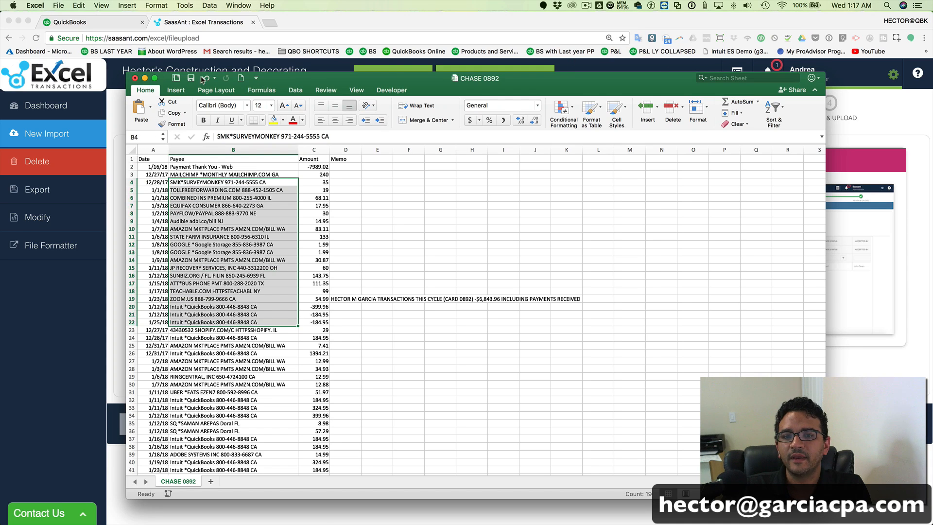
pyautogui.click(134, 79)
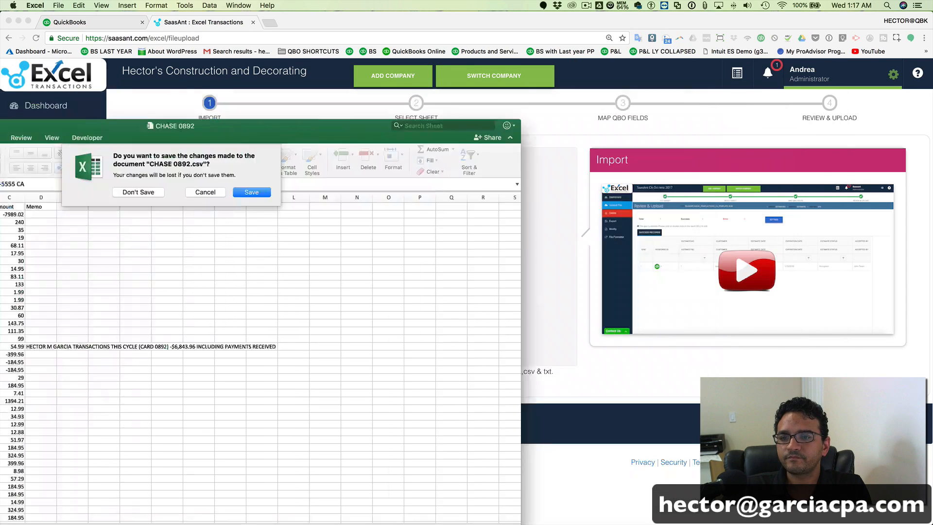
pyautogui.click(443, 144)
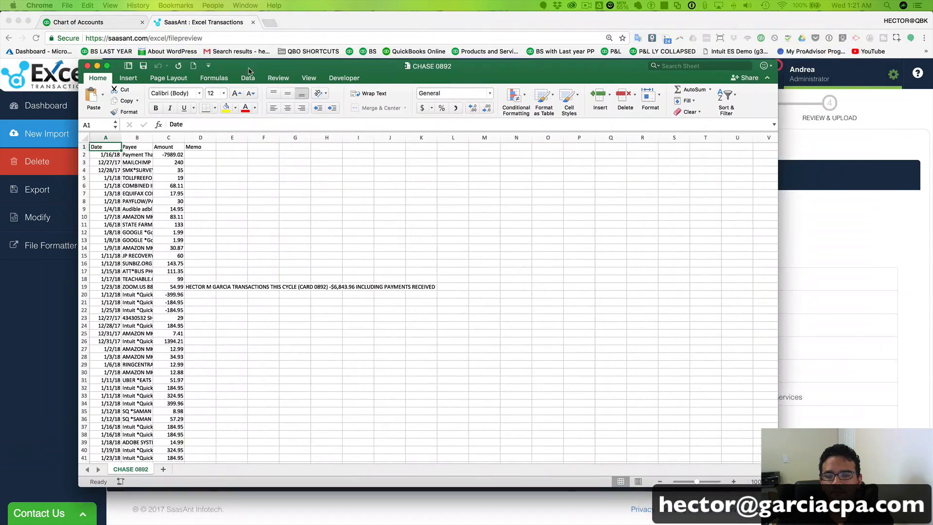
# Expand the CHASE 0892 workbook to full screen and set the font size of columns A to D to 20.
pyautogui.click(121, 67)
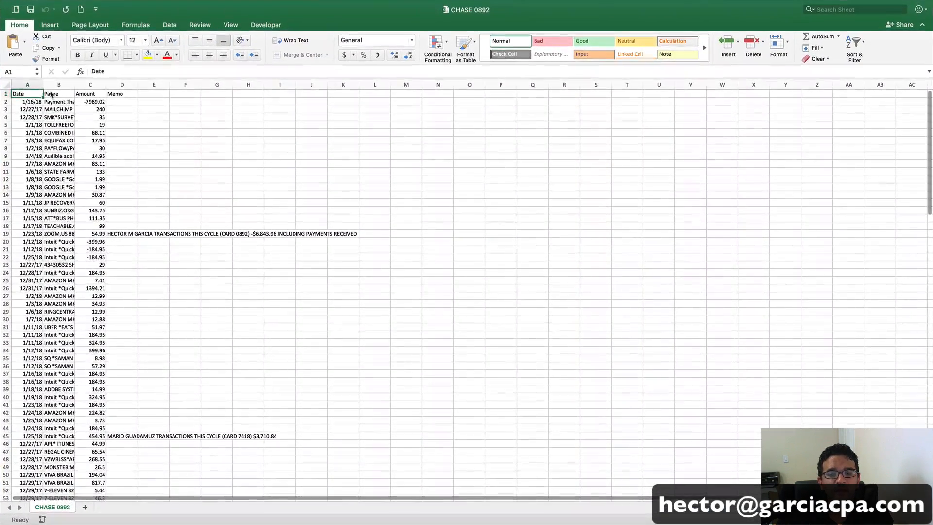
pyautogui.moveTo(18, 84); pyautogui.dragTo(121, 84)
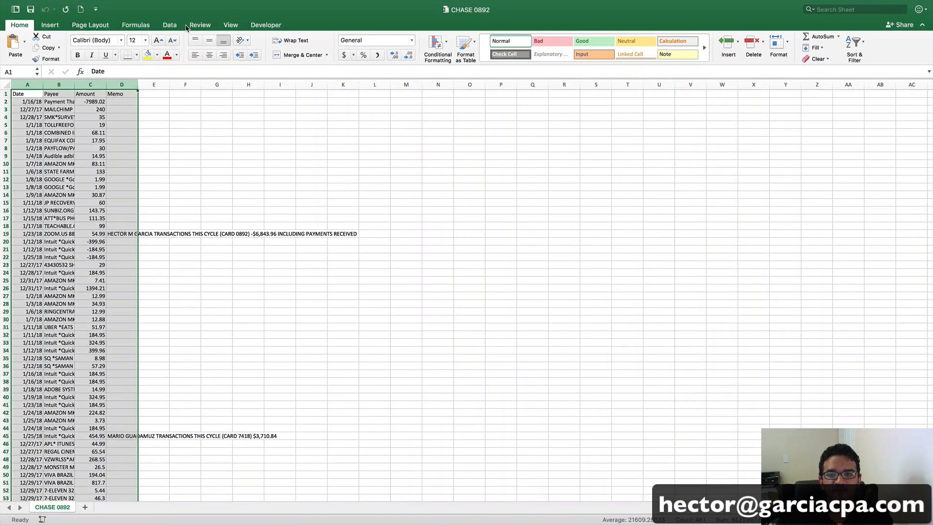
pyautogui.click(144, 44)
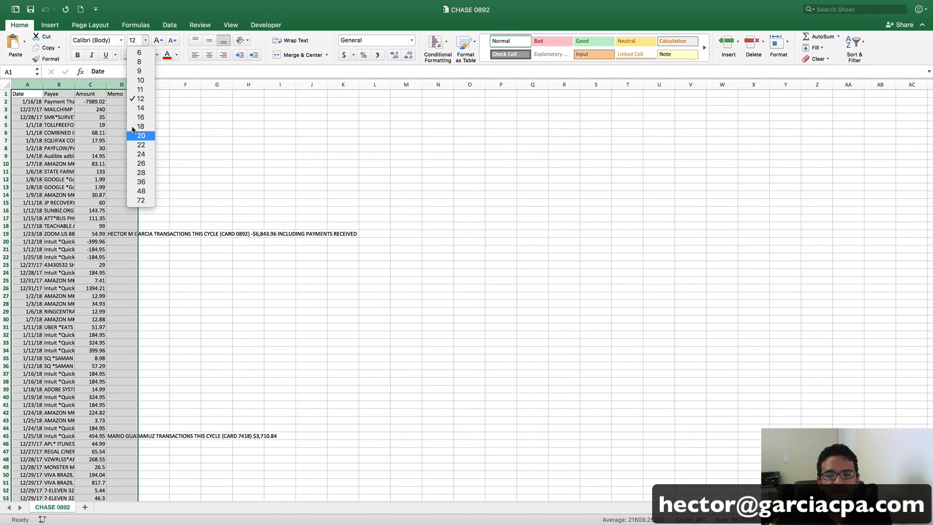
pyautogui.click(140, 140)
# Autofit the widths of columns A to D and narrow the Memo column so columns E and F sit closer.
pyautogui.doubleClick(57, 85)
pyautogui.click(265, 176)
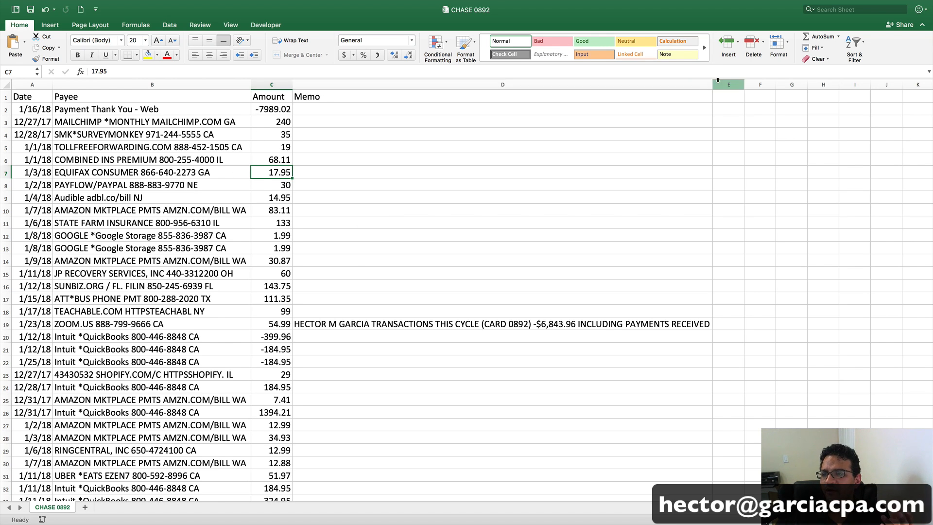
pyautogui.moveTo(713, 85); pyautogui.dragTo(498, 83)
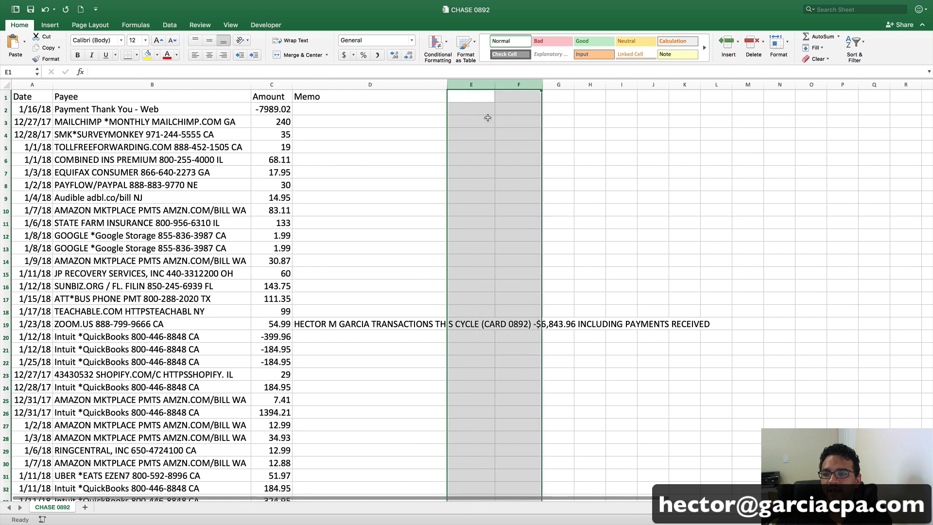
# Enter the formula =IF(C2<0,-C2) in cell E2 to extract negative amounts as positive values.
pyautogui.click(475, 111)
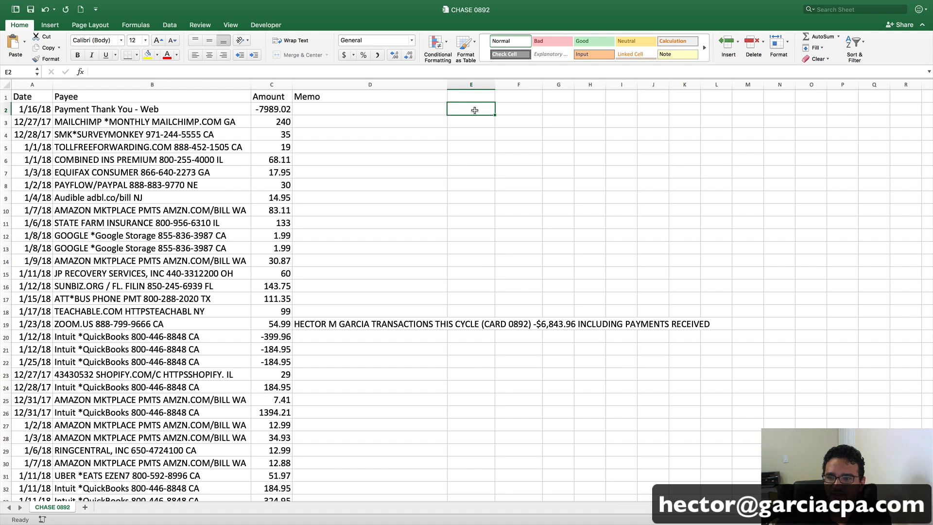
pyautogui.write('=if(')
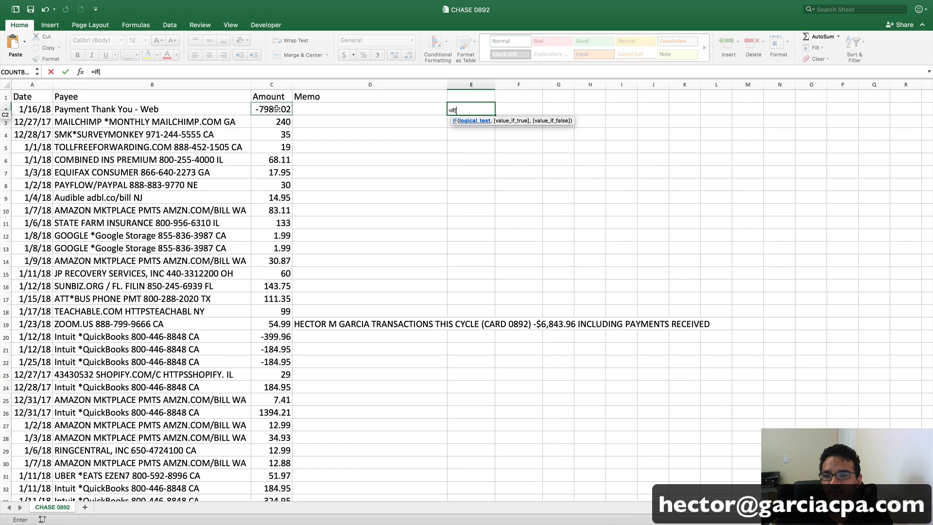
pyautogui.click(270, 108)
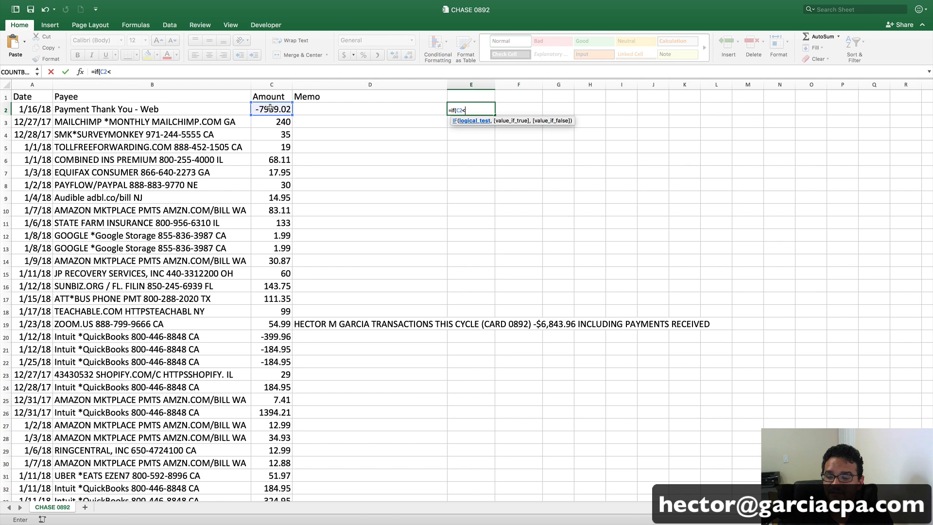
pyautogui.write('<0,')
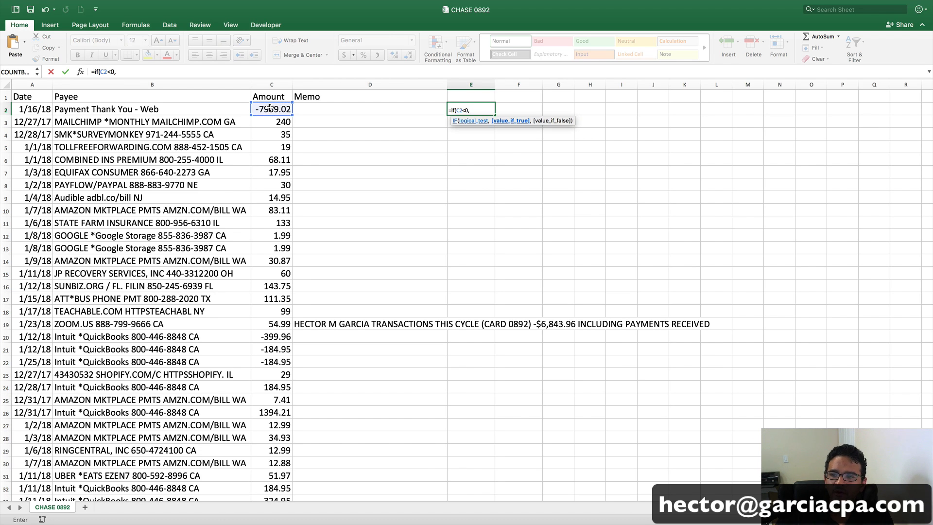
pyautogui.write('-')
pyautogui.click(270, 108)
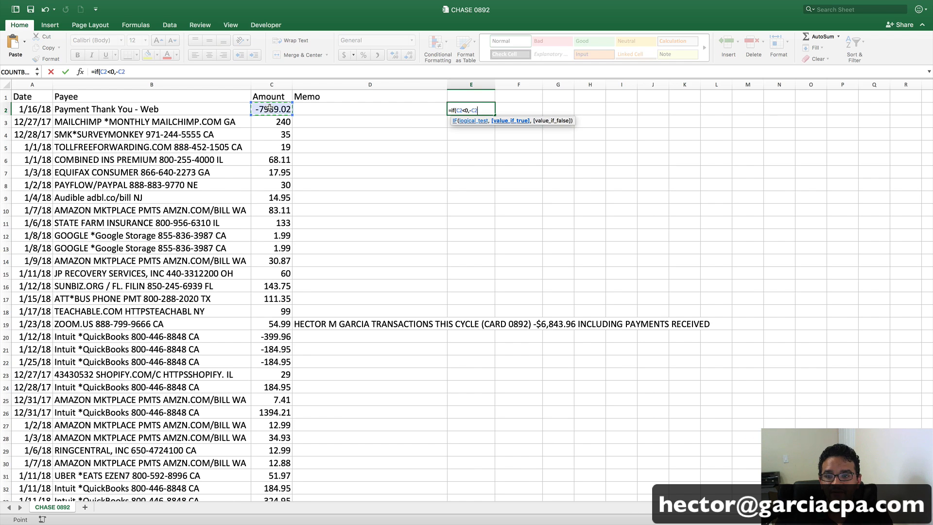
pyautogui.press('Return')
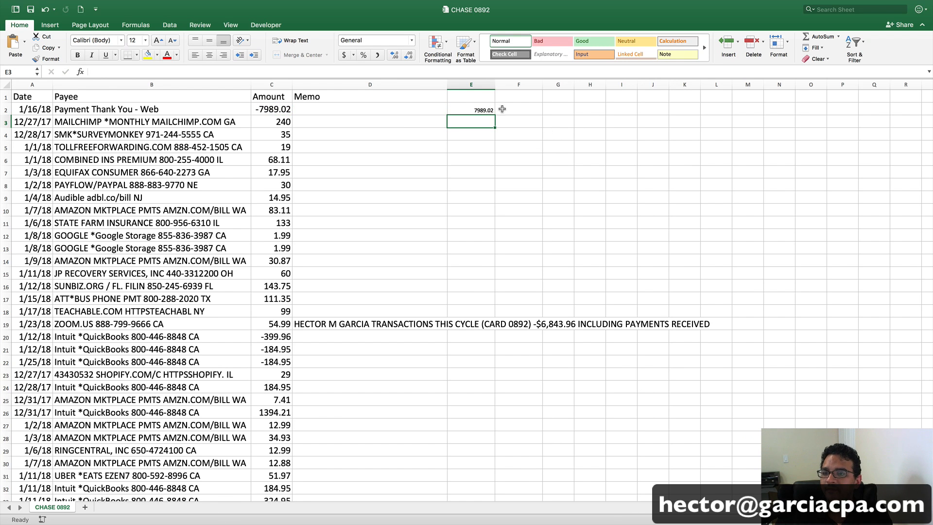
# Enter the formula =IF(C2>0,C2) in cell F2 and fill both E2 and F2 down through row 29.
pyautogui.click(522, 108)
pyautogui.write('=if(')
pyautogui.click(262, 107)
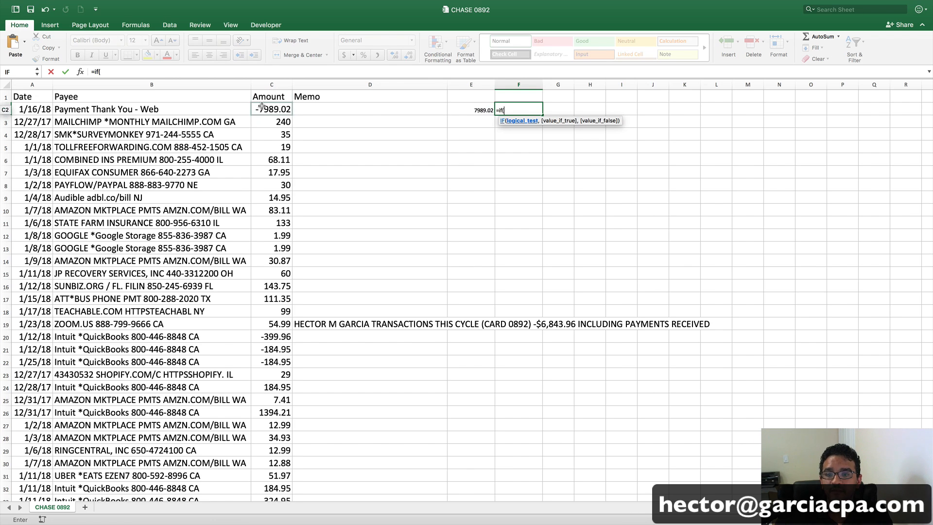
pyautogui.write('>')
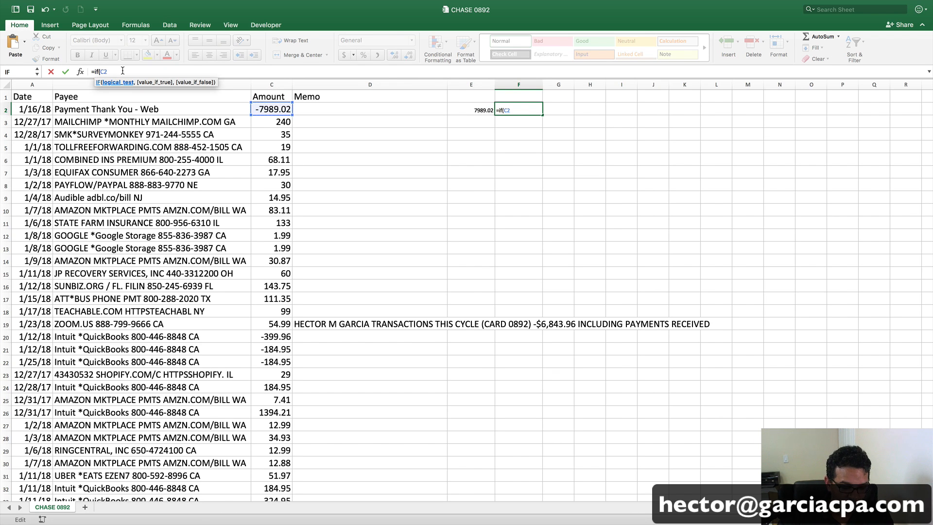
pyautogui.write('0,')
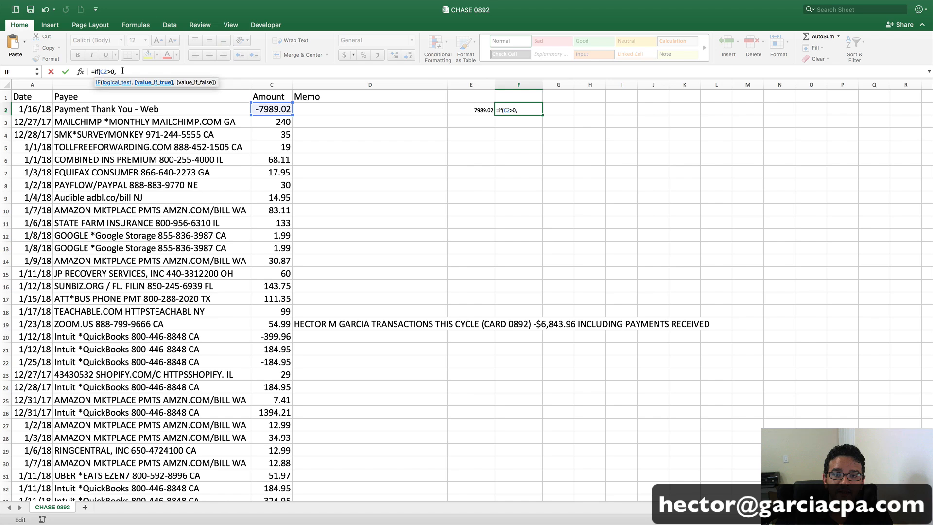
pyautogui.click(271, 110)
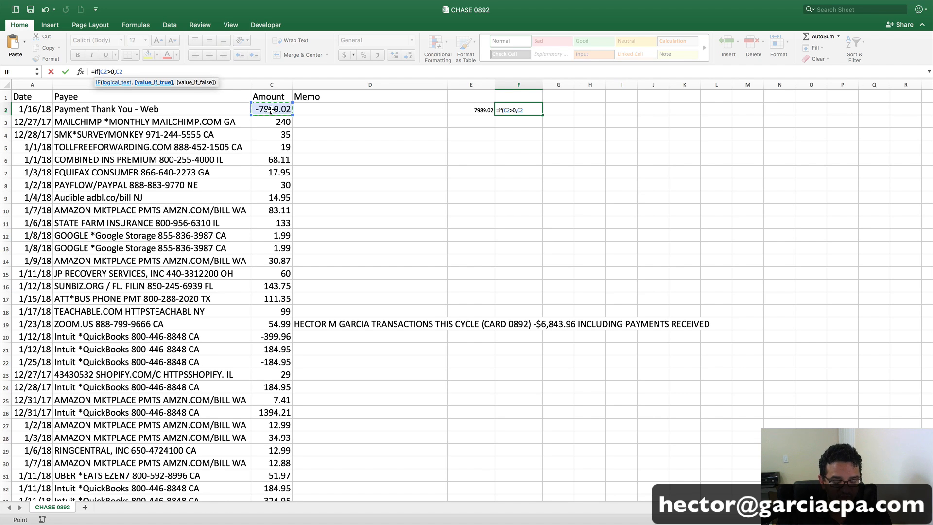
pyautogui.write(')')
pyautogui.press('Return')
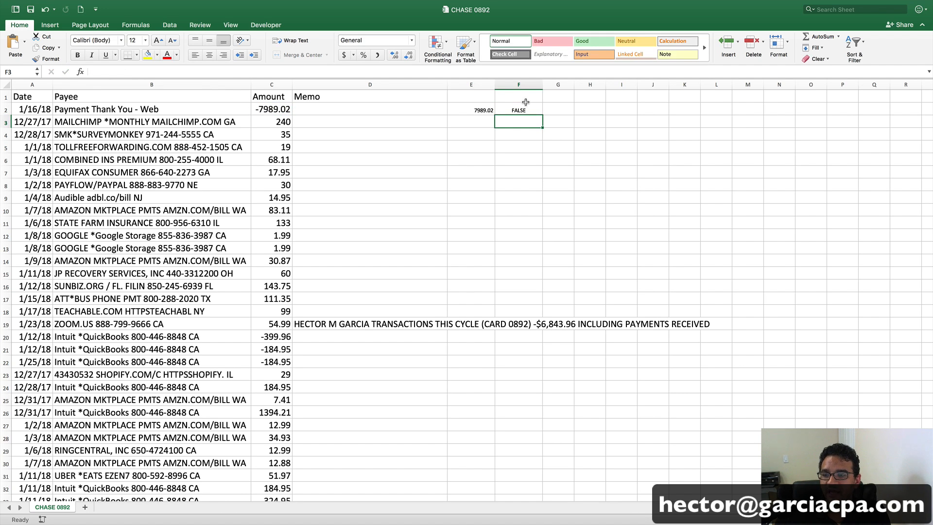
pyautogui.moveTo(464, 111); pyautogui.dragTo(540, 454)
pyautogui.click(480, 109)
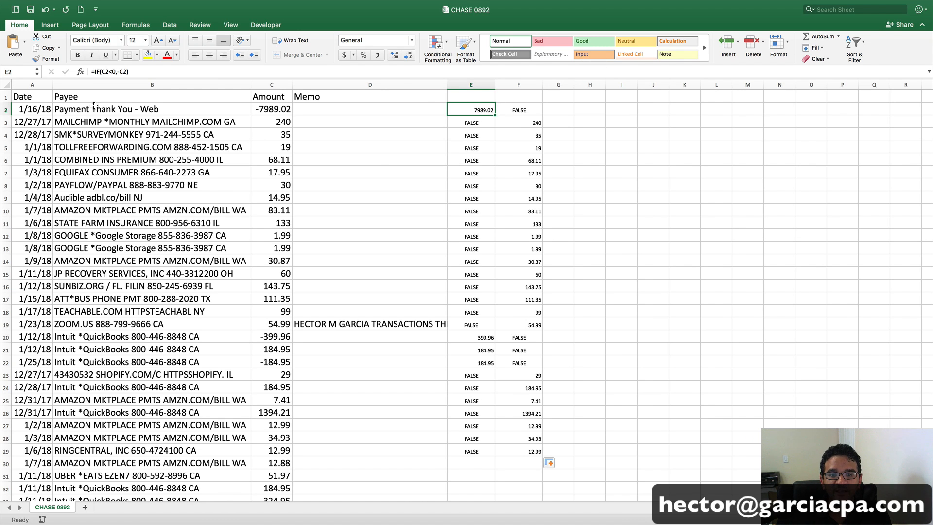
# Set the font size of the entire worksheet to 24.
pyautogui.click(5, 85)
pyautogui.click(412, 40)
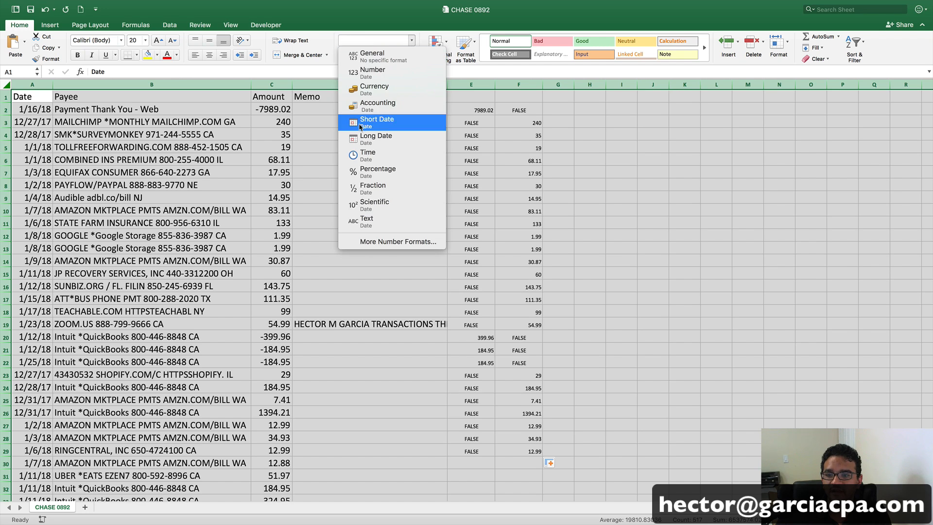
pyautogui.click(146, 40)
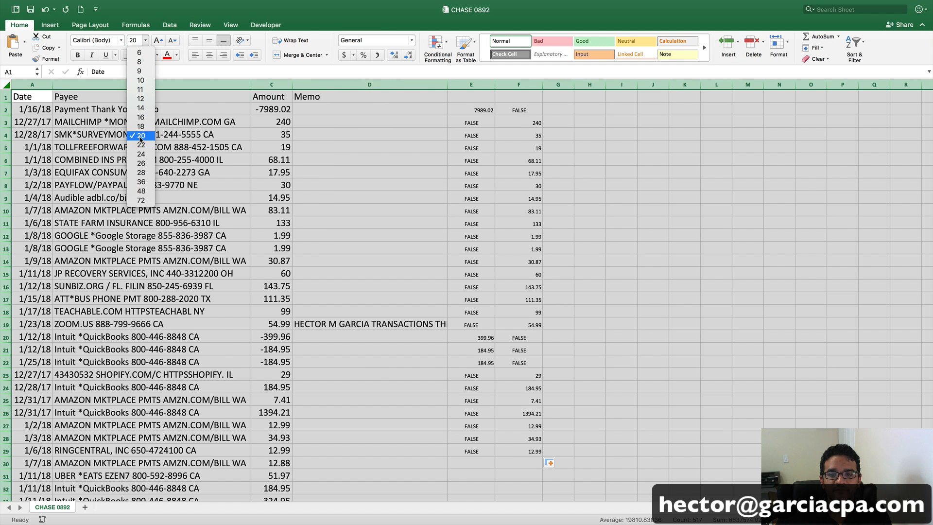
pyautogui.click(139, 156)
pyautogui.click(517, 118)
pyautogui.click(481, 115)
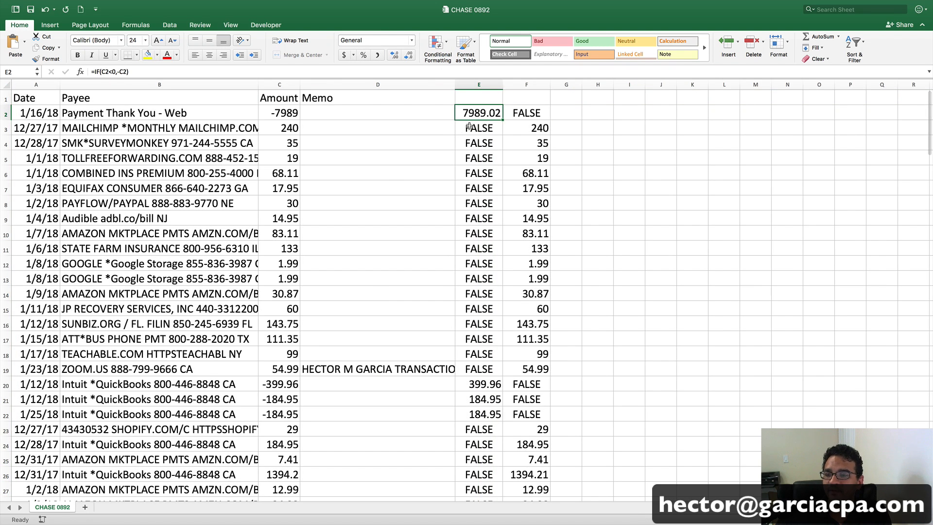
# Change the formula in F2 to =IF(C2>0,C2,"") so non-matching amounts return a blank.
pyautogui.click(524, 116)
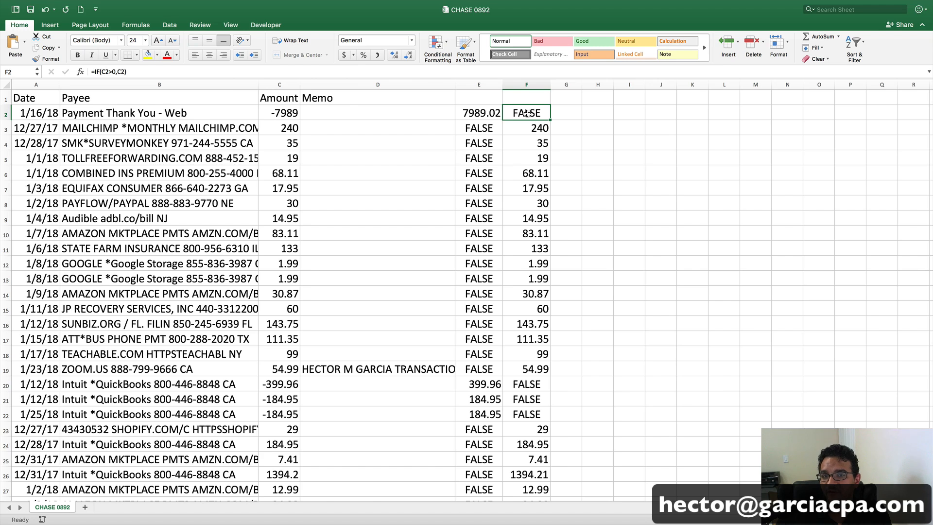
pyautogui.click(141, 71)
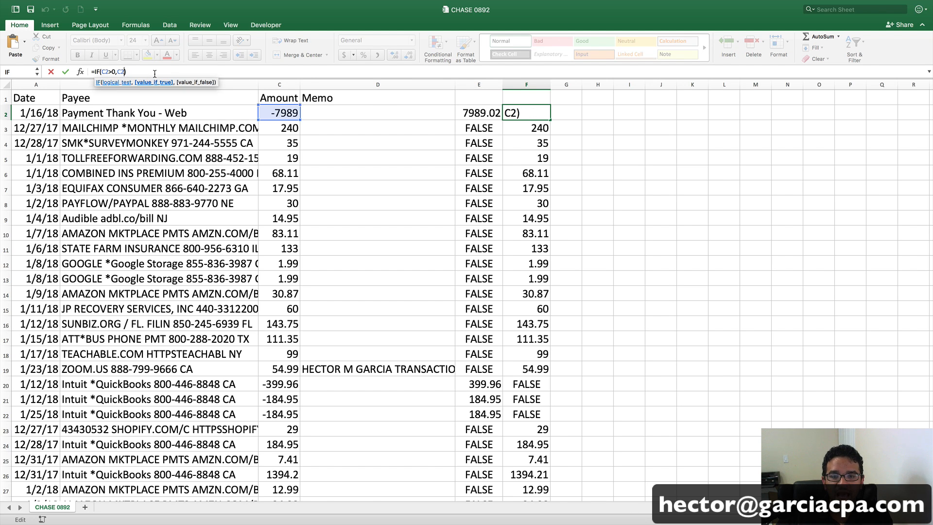
pyautogui.write(',')
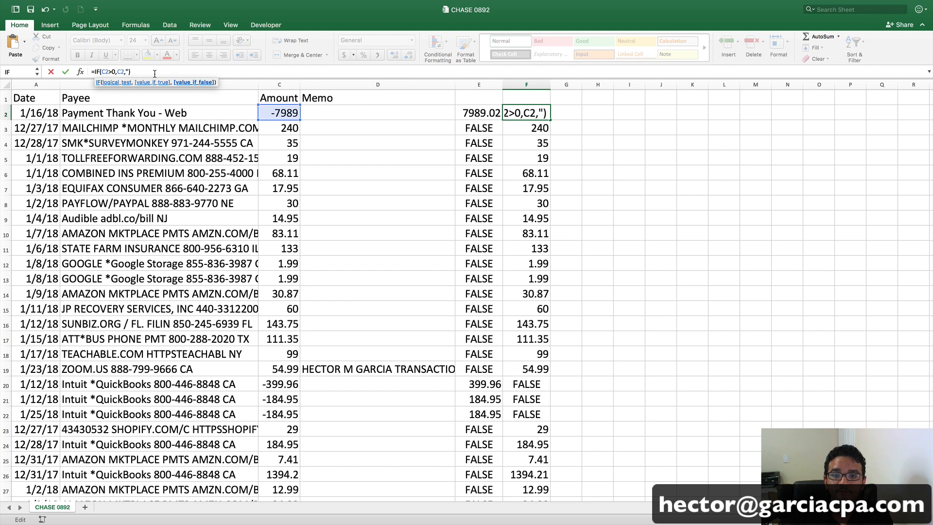
pyautogui.write('""')
pyautogui.press('Return')
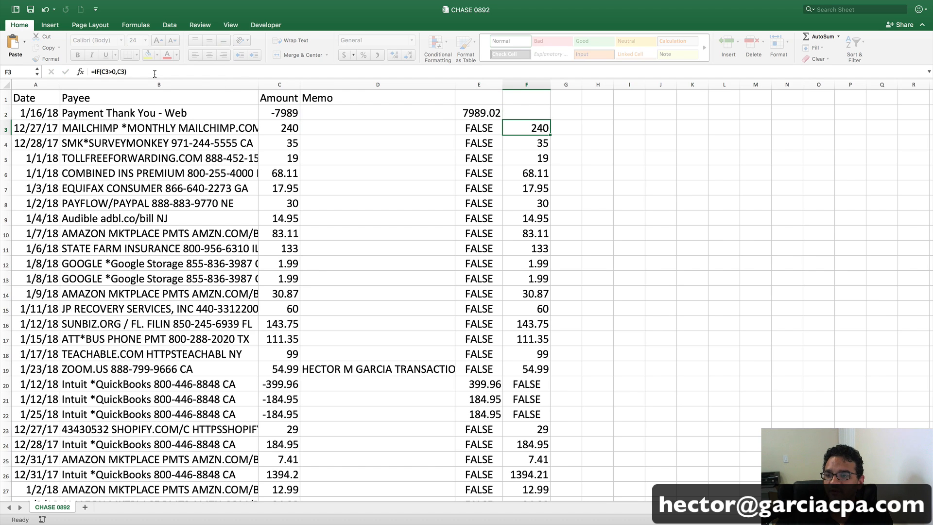
# Change the formula in E2 to =IF(C2<0,-C2,"") so non-matching amounts return a blank.
pyautogui.click(473, 115)
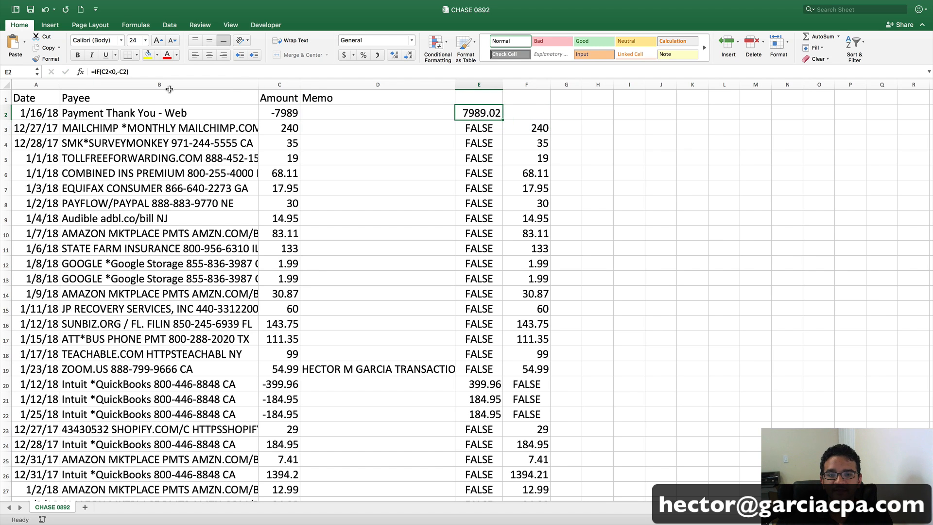
pyautogui.click(128, 72)
pyautogui.write(',"')
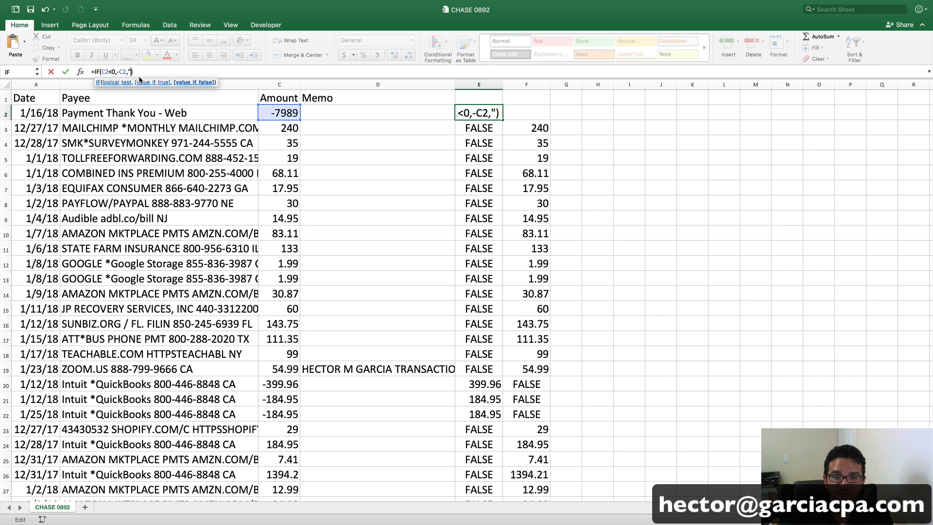
pyautogui.write('"')
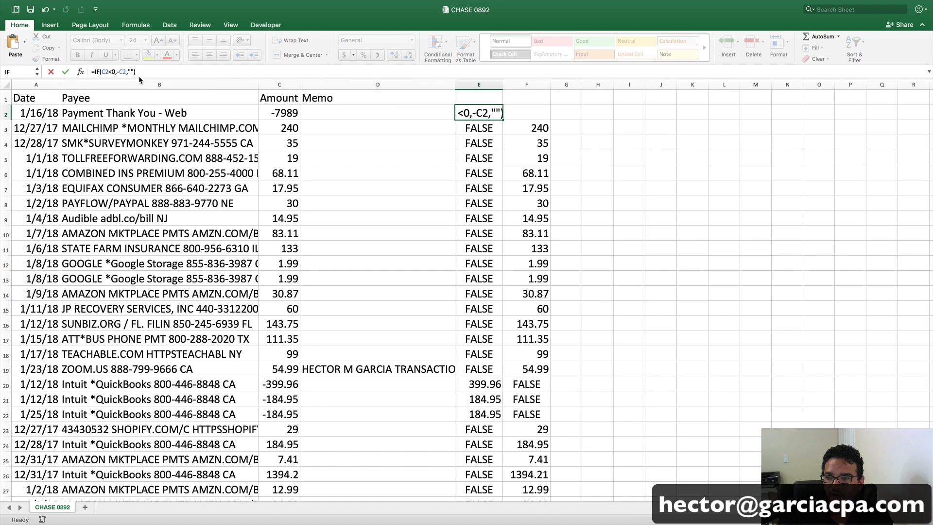
pyautogui.press('Return')
# Fill the revised formulas in E2 and F2 down through all transaction rows.
pyautogui.keyDown('shift'); pyautogui.click(517, 111); pyautogui.keyUp('shift')
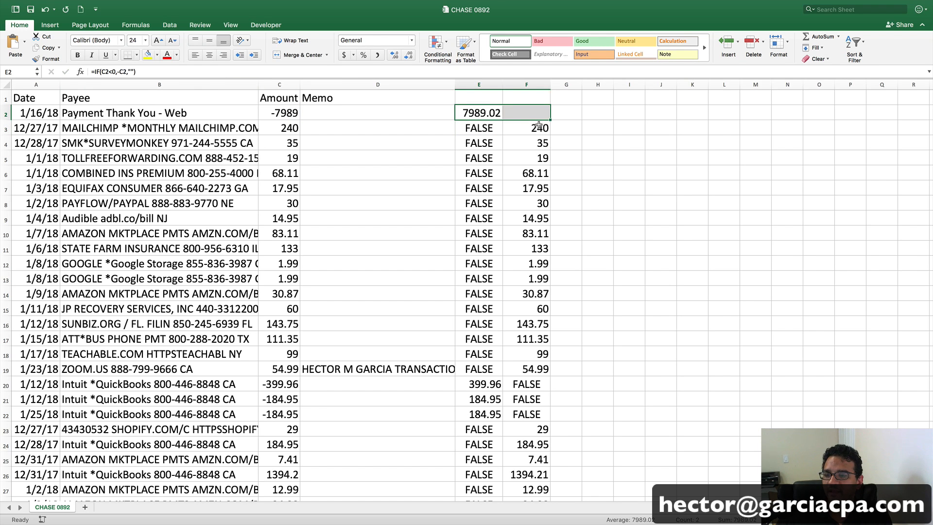
pyautogui.doubleClick(550, 119)
pyautogui.click(528, 188)
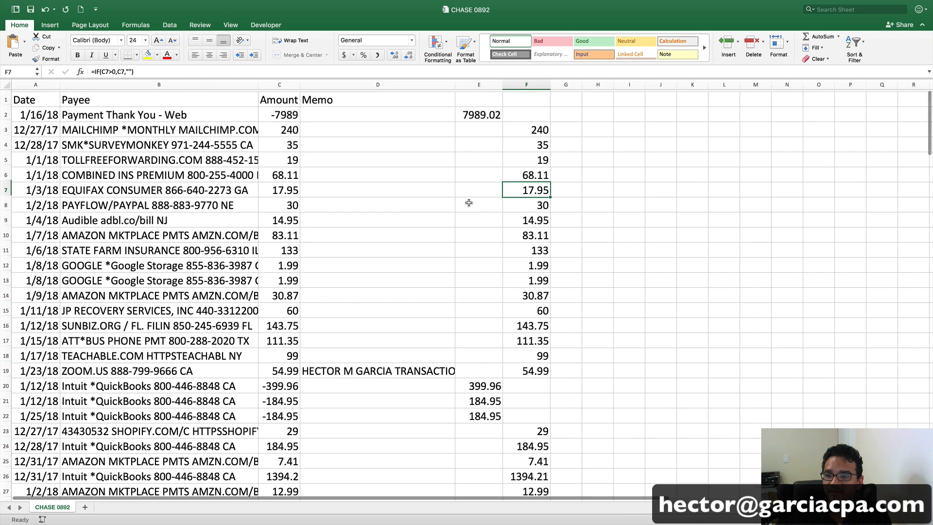
# Label column E as Payments and column F as Charges in the header row.
pyautogui.click(483, 98)
pyautogui.write('Payments')
pyautogui.click(531, 96)
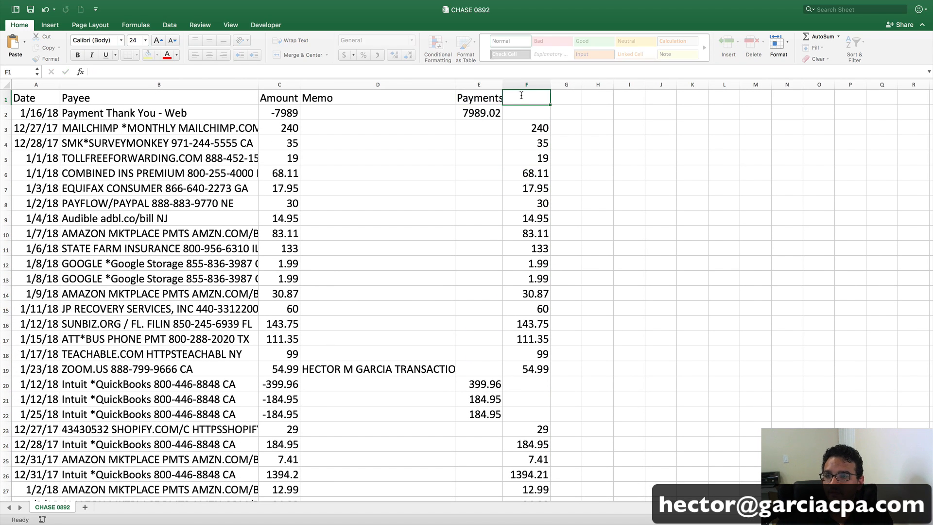
pyautogui.write('Charges')
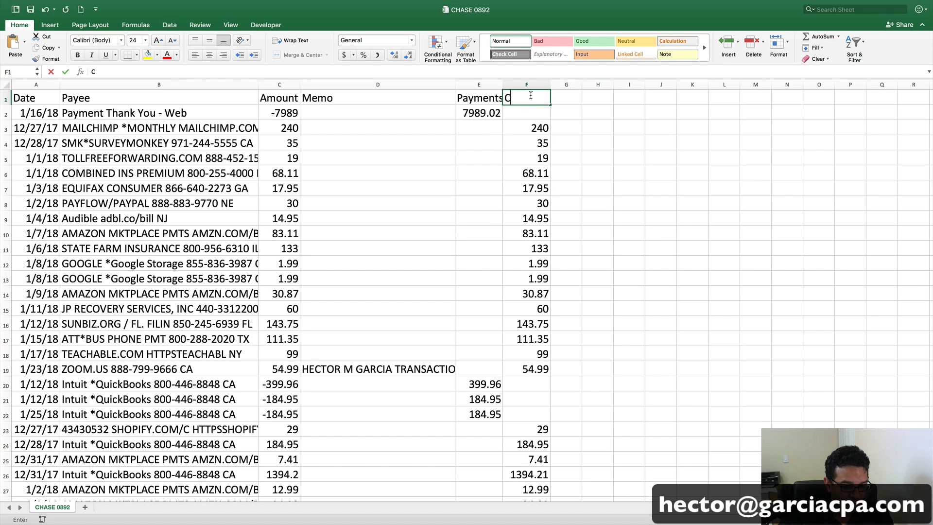
pyautogui.press('Return')
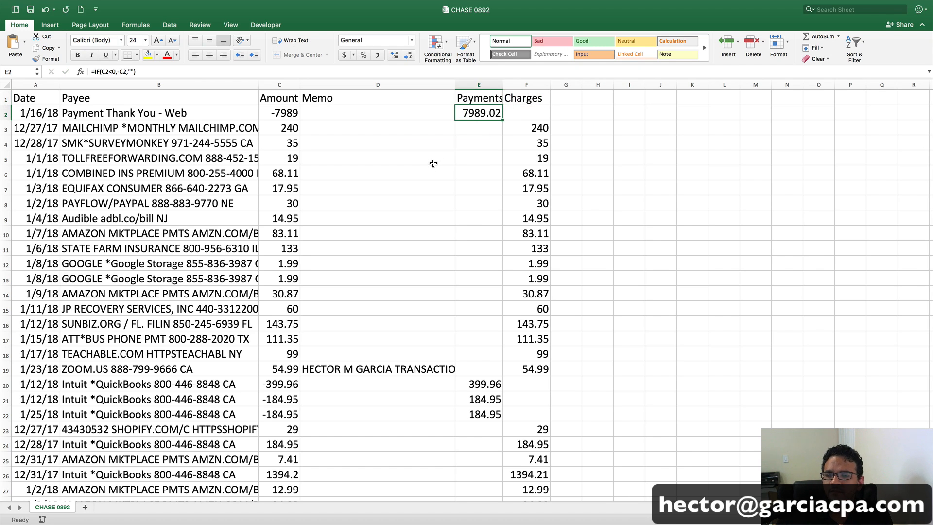
pyautogui.click(433, 163)
pyautogui.moveTo(485, 86)
pyautogui.mouseDown()
pyautogui.moveTo(541, 87)
pyautogui.moveTo(482, 89)
pyautogui.mouseUp()
pyautogui.click(539, 128)
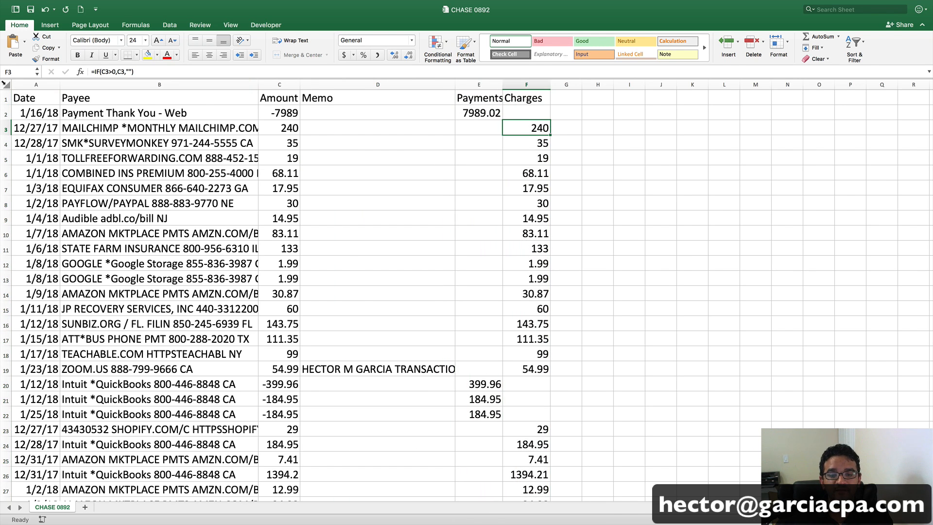
# Copy the entire CHASE 0892 sheet and paste it as values only into cell A1 of a new sheet.
pyautogui.click(6, 85)
pyautogui.rightClick(5, 85)
pyautogui.click(27, 99)
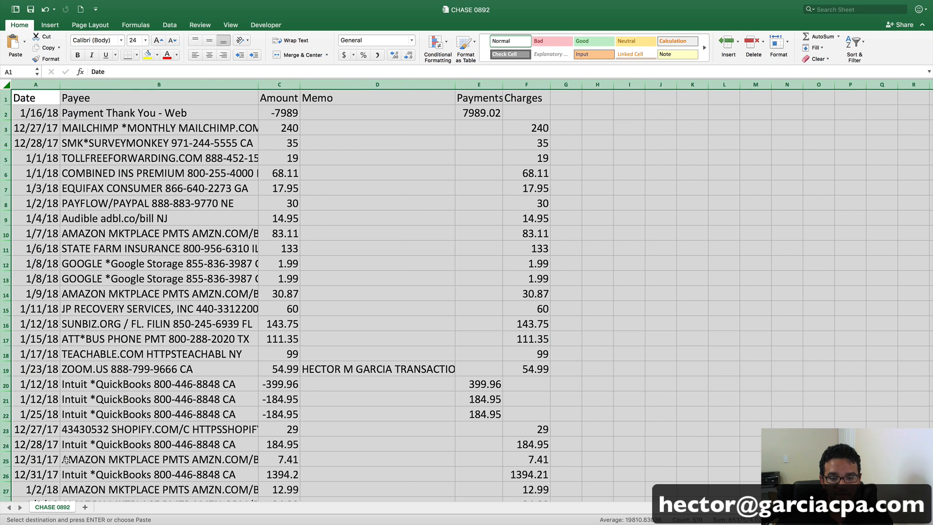
pyautogui.click(85, 508)
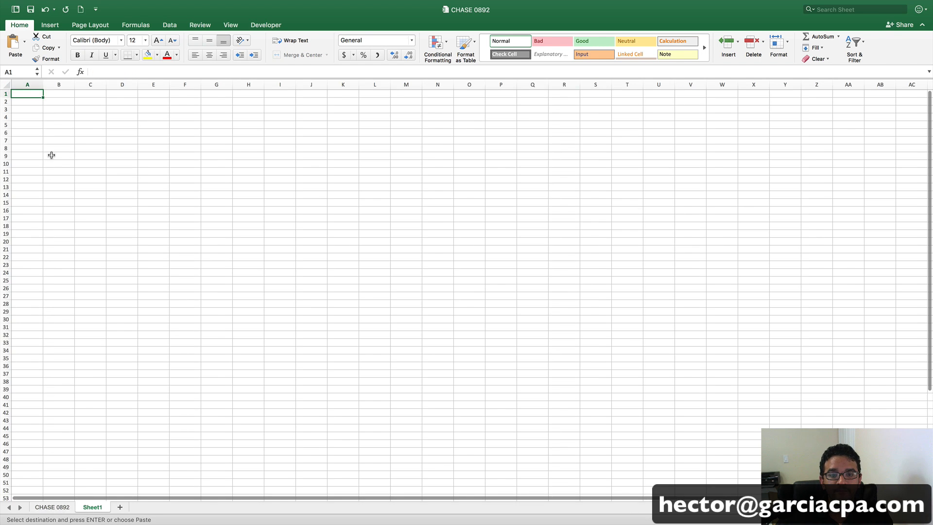
pyautogui.rightClick(27, 94)
pyautogui.click(48, 123)
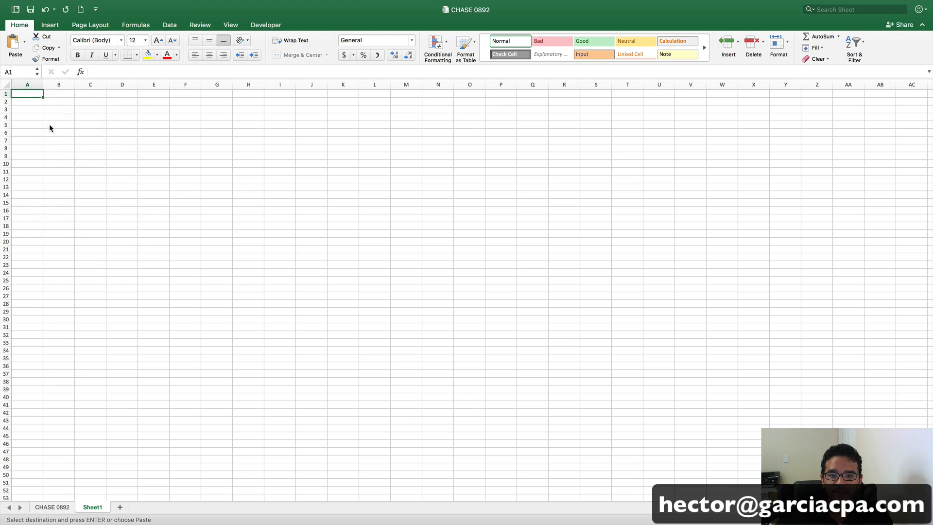
pyautogui.click(20, 83)
pyautogui.click(168, 212)
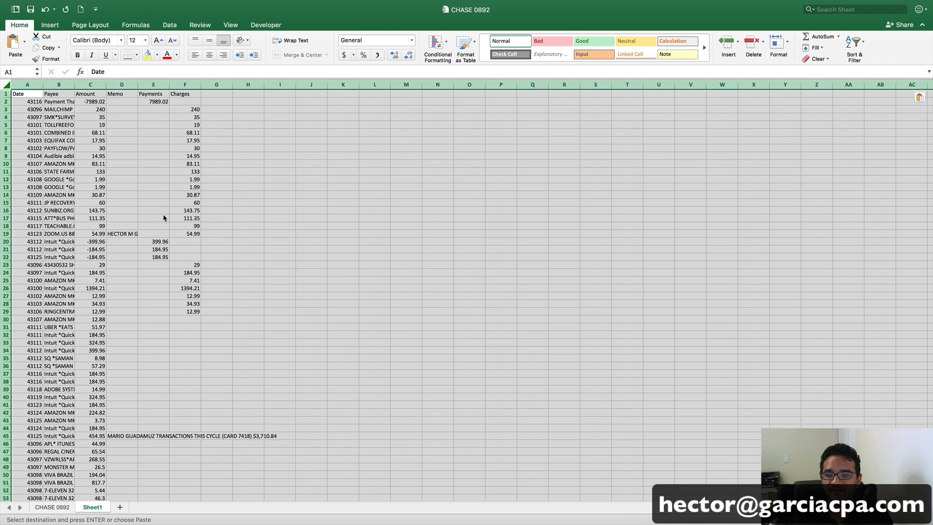
pyautogui.click(247, 179)
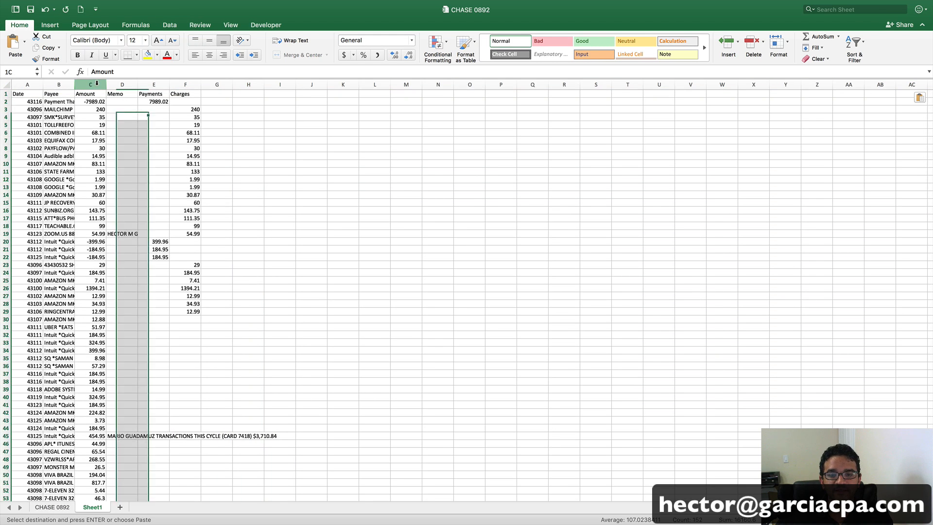
# Delete the Amount column from the values-only sheet.
pyautogui.rightClick(97, 85)
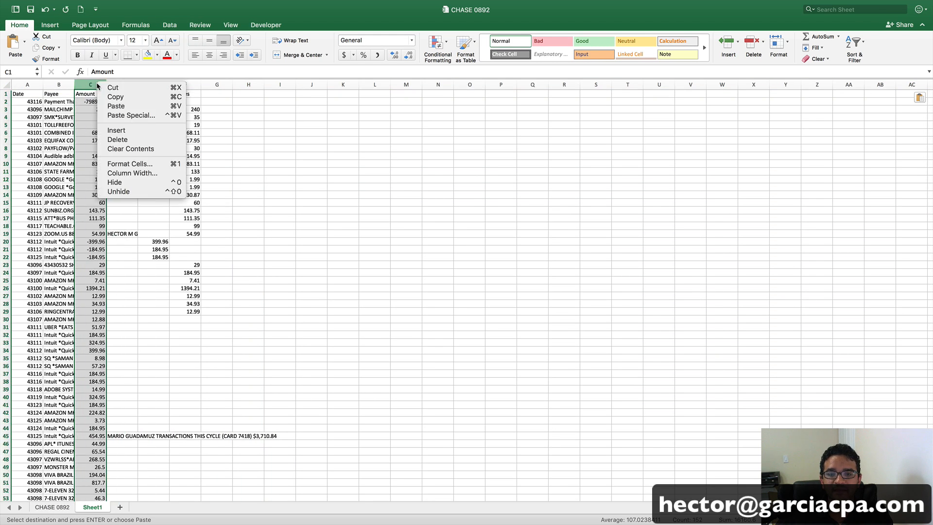
pyautogui.click(134, 140)
pyautogui.moveTo(122, 85); pyautogui.dragTo(160, 85)
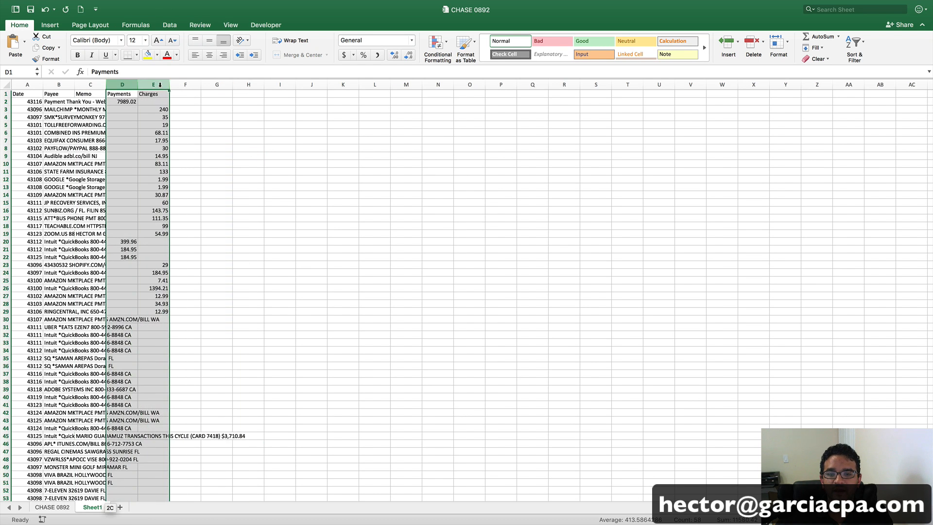
pyautogui.click(185, 140)
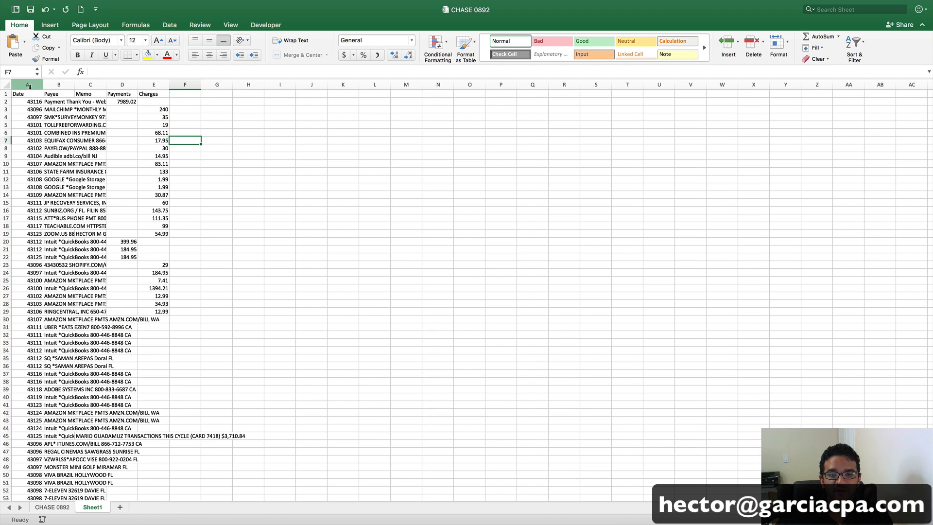
# Set columns A to E to font size 22 and widen them, with extra width for the Memo column.
pyautogui.moveTo(28, 86); pyautogui.dragTo(168, 85)
pyautogui.doubleClick(43, 85)
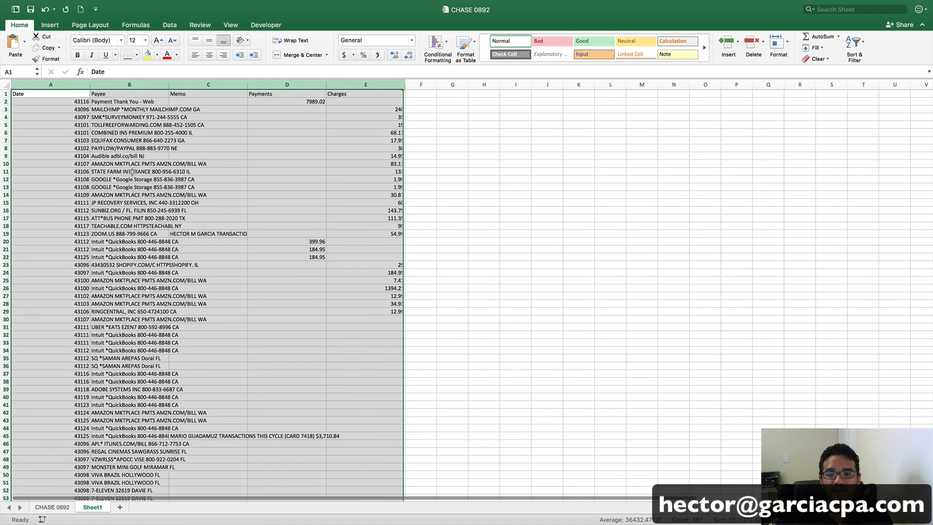
pyautogui.click(145, 40)
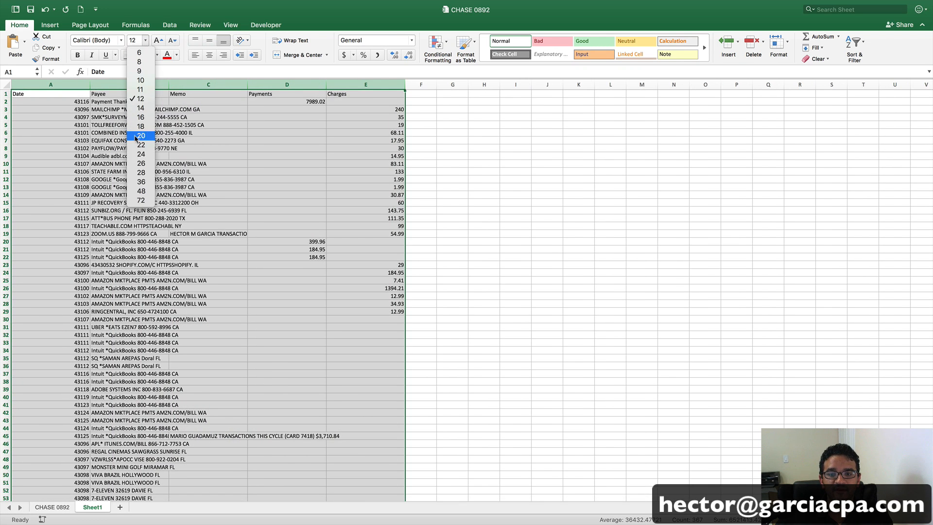
pyautogui.click(137, 145)
pyautogui.click(322, 210)
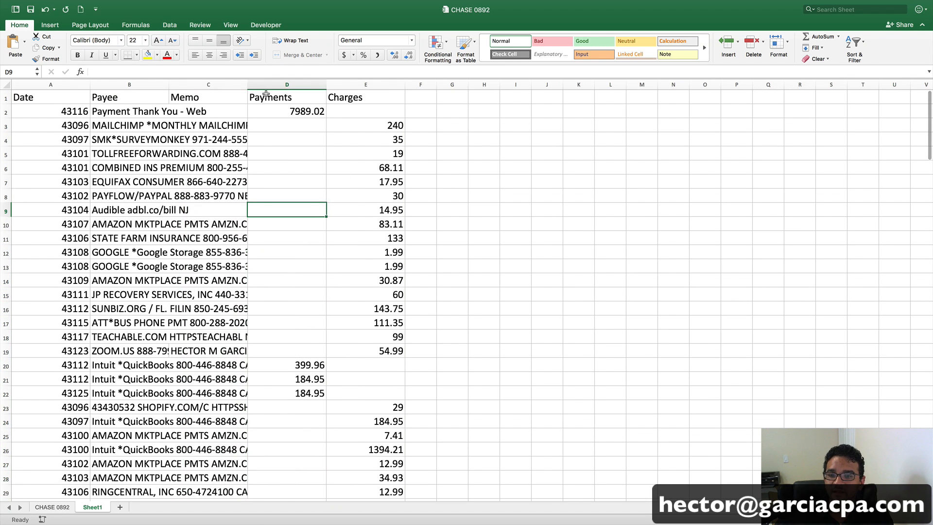
pyautogui.moveTo(247, 84); pyautogui.dragTo(315, 85)
pyautogui.click(408, 182)
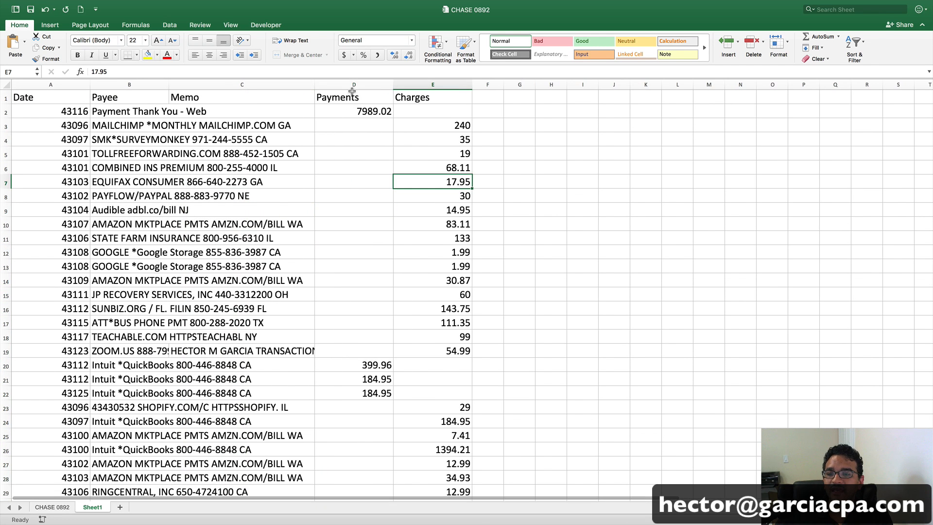
pyautogui.click(353, 85)
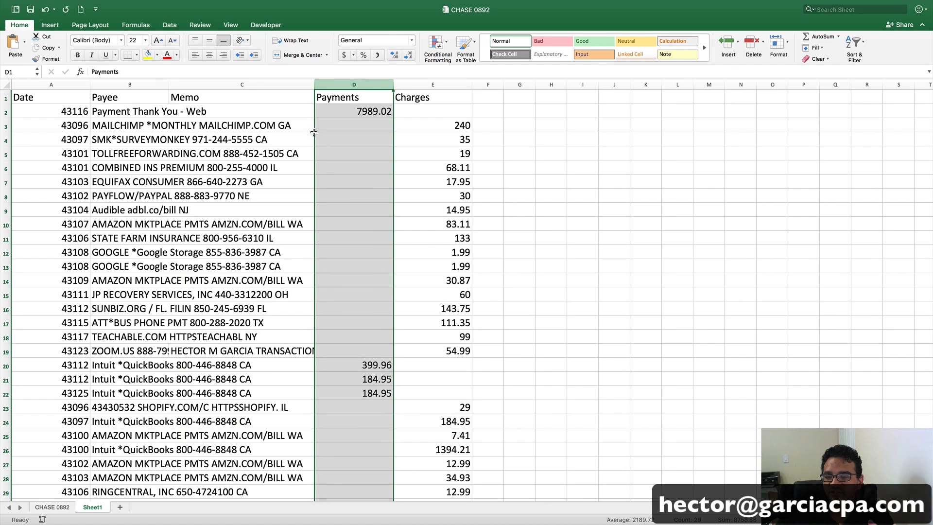
pyautogui.click(433, 85)
pyautogui.click(366, 150)
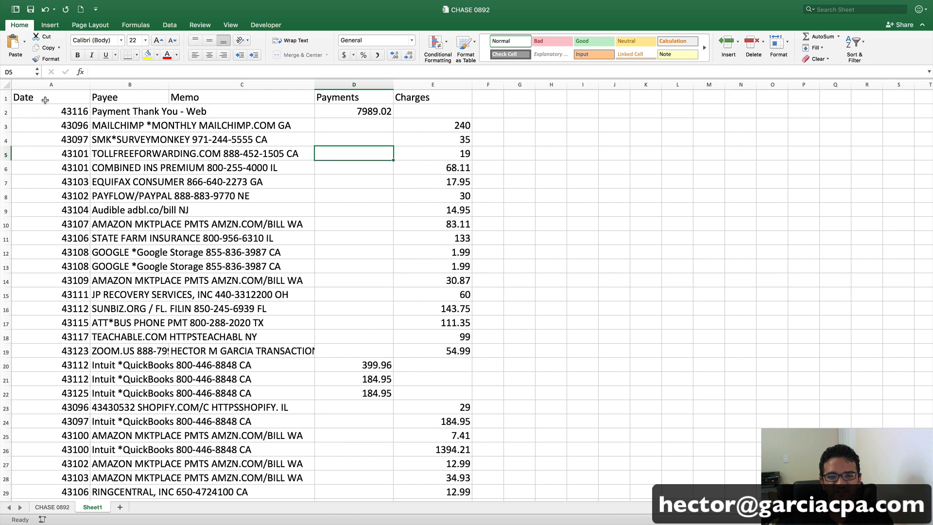
# Add filters to the header row of the whole transaction table.
pyautogui.click(45, 99)
pyautogui.press('super+a')
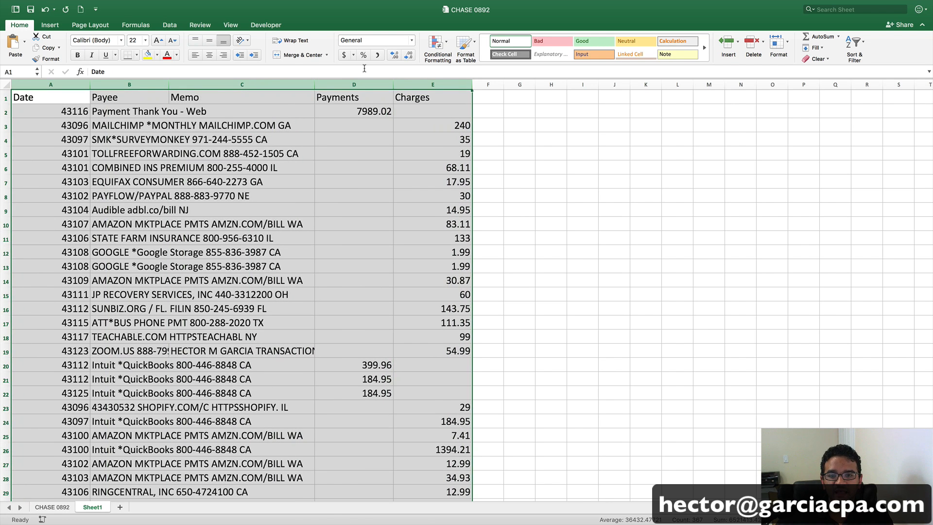
pyautogui.click(169, 25)
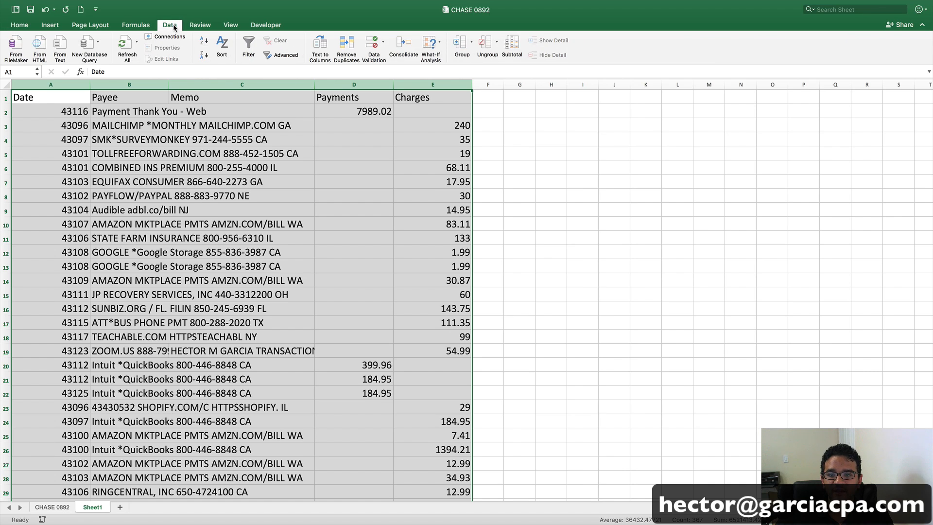
pyautogui.click(249, 44)
pyautogui.click(459, 140)
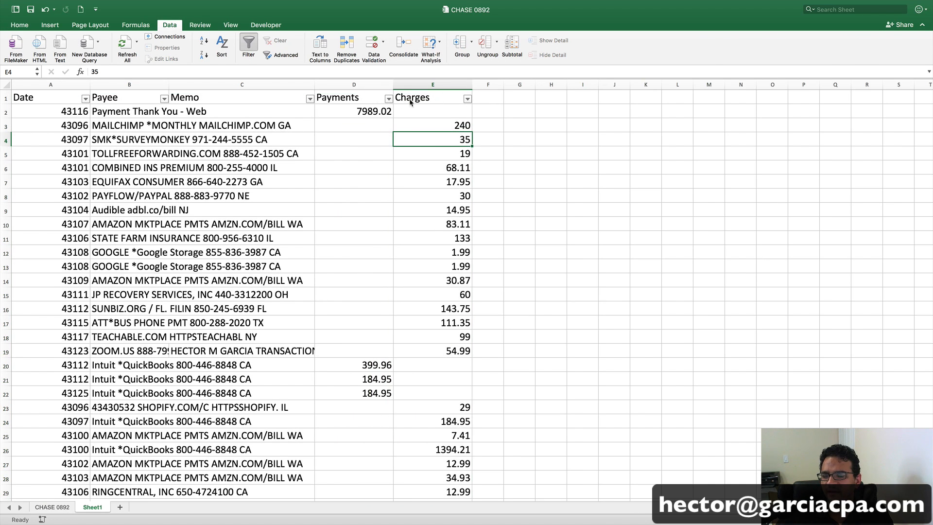
# Filter the Payments column to exclude blanks.
pyautogui.click(389, 100)
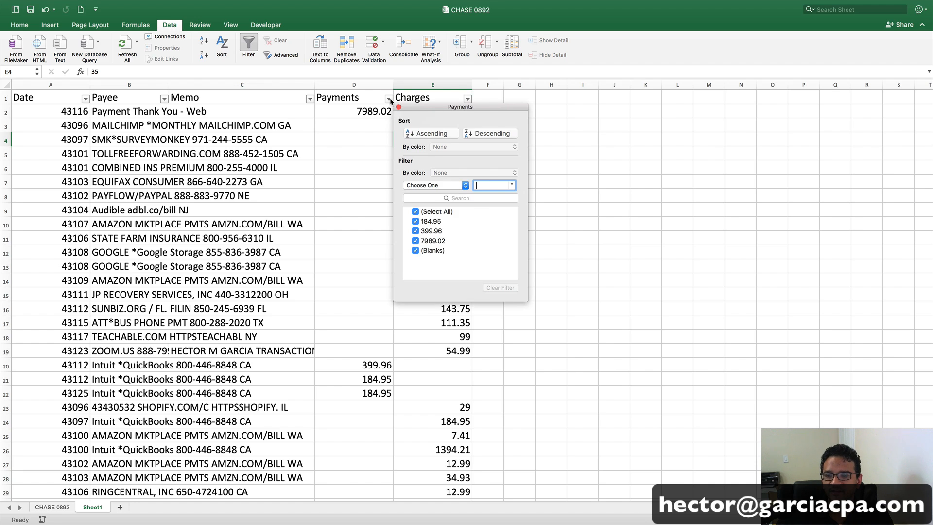
pyautogui.click(415, 252)
pyautogui.click(302, 235)
# Copy the filtered payment rows with their Date to Payments headers and paste them as values into A1 of a new sheet.
pyautogui.moveTo(48, 109); pyautogui.dragTo(352, 155)
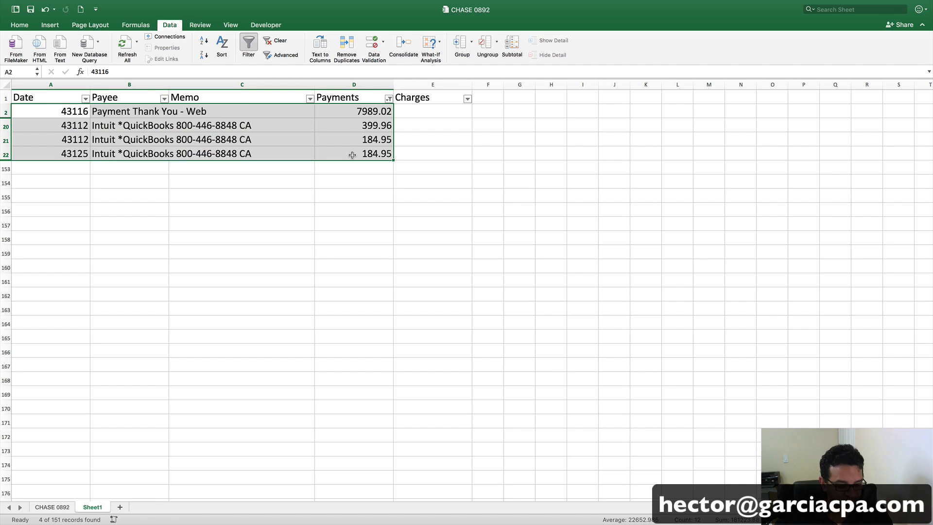
pyautogui.press('super+c')
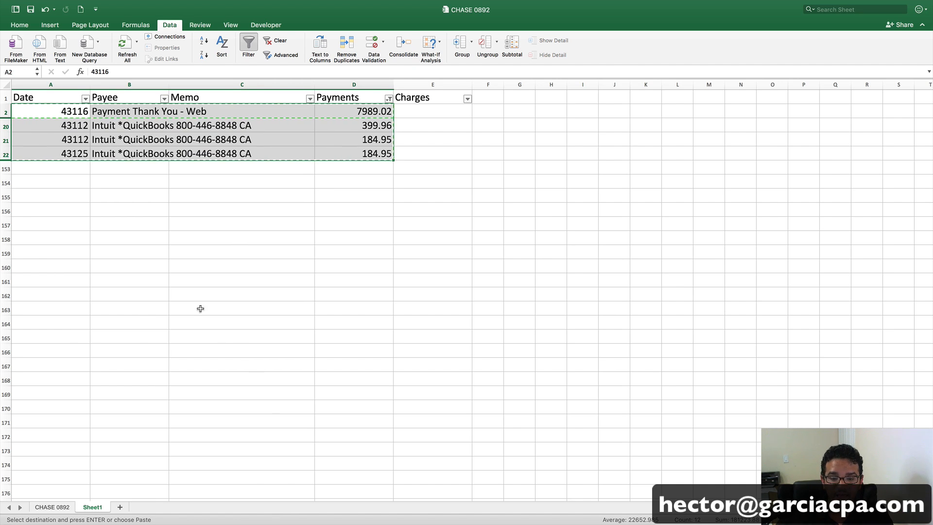
pyautogui.moveTo(29, 98); pyautogui.dragTo(358, 152)
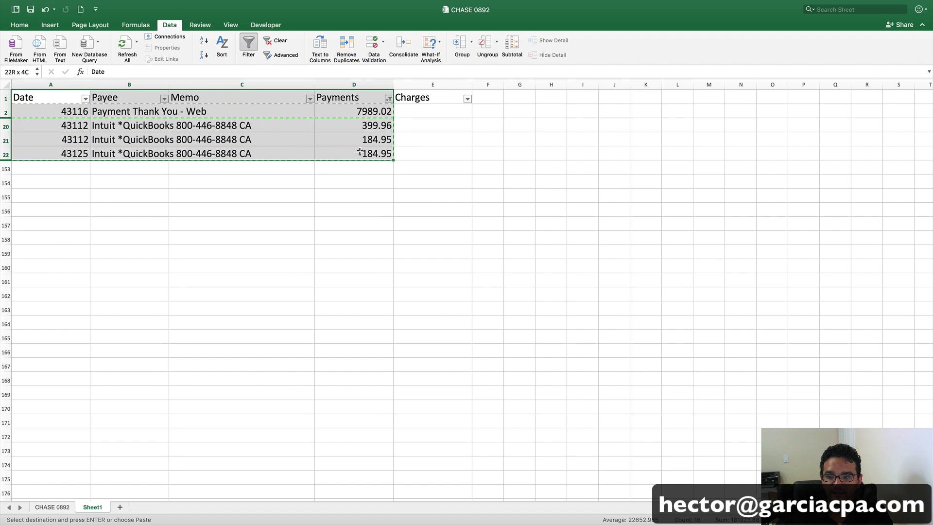
pyautogui.click(120, 507)
pyautogui.rightClick(26, 90)
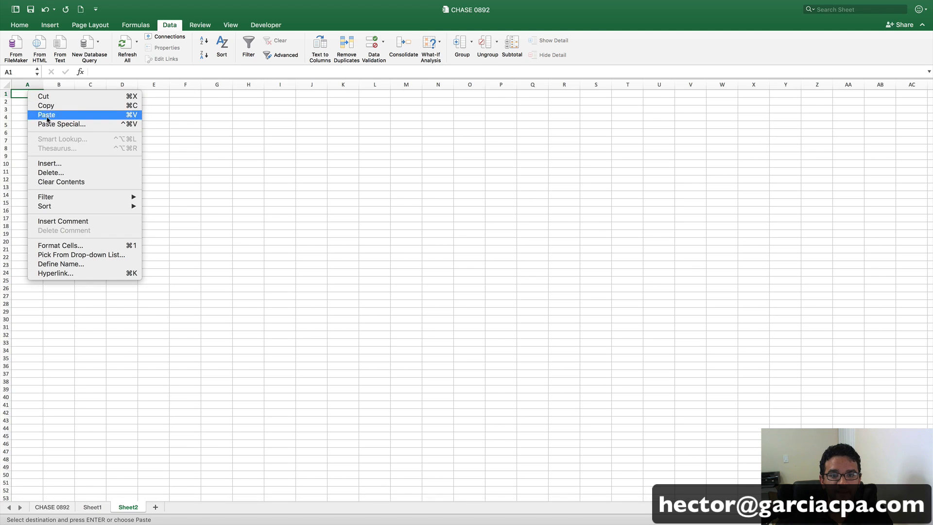
pyautogui.click(50, 123)
pyautogui.click(30, 83)
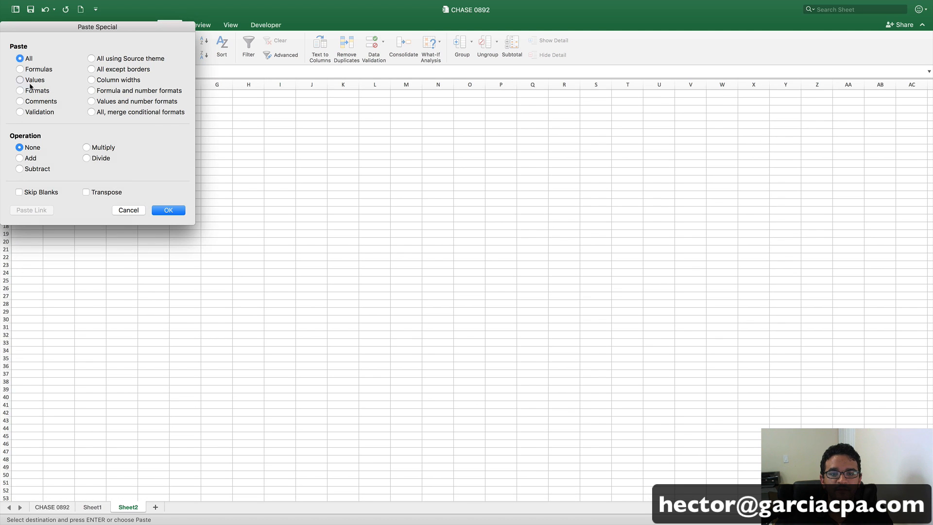
pyautogui.click(168, 210)
pyautogui.click(153, 170)
# Autofit the widths of columns A to D on the payments sheet.
pyautogui.moveTo(27, 85); pyautogui.dragTo(121, 85)
pyautogui.doubleClick(44, 85)
pyautogui.click(152, 164)
pyautogui.moveTo(21, 85); pyautogui.dragTo(163, 84)
pyautogui.click(105, 187)
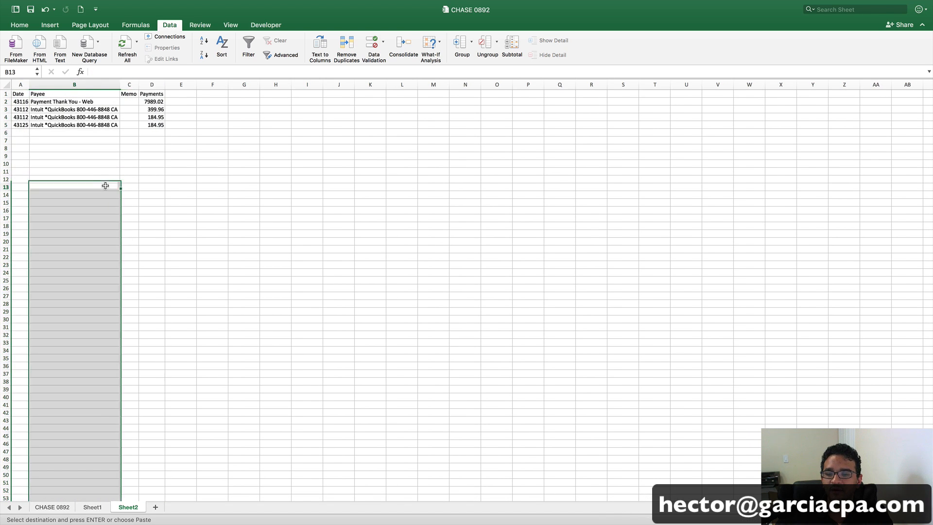
# Set the font size of the whole payments sheet to 24 and refit its column widths to the larger text.
pyautogui.click(1, 84)
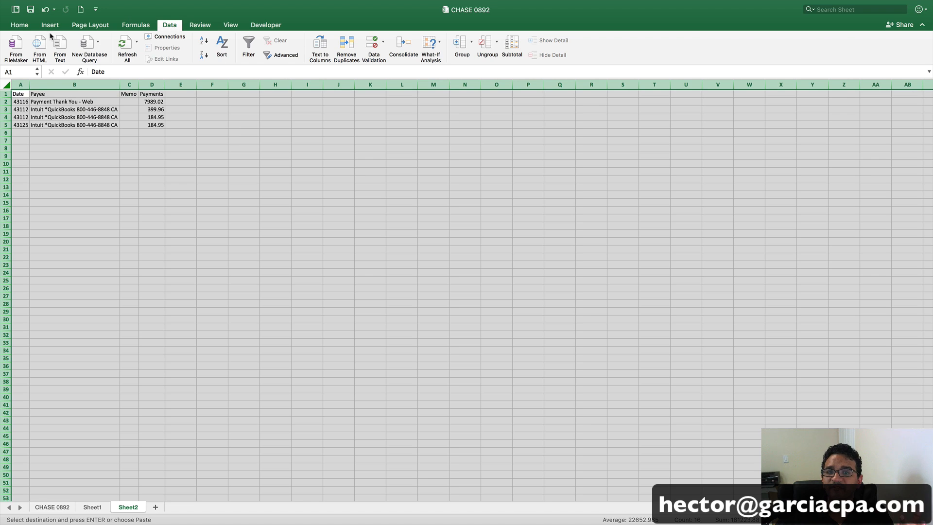
pyautogui.click(21, 24)
pyautogui.click(145, 41)
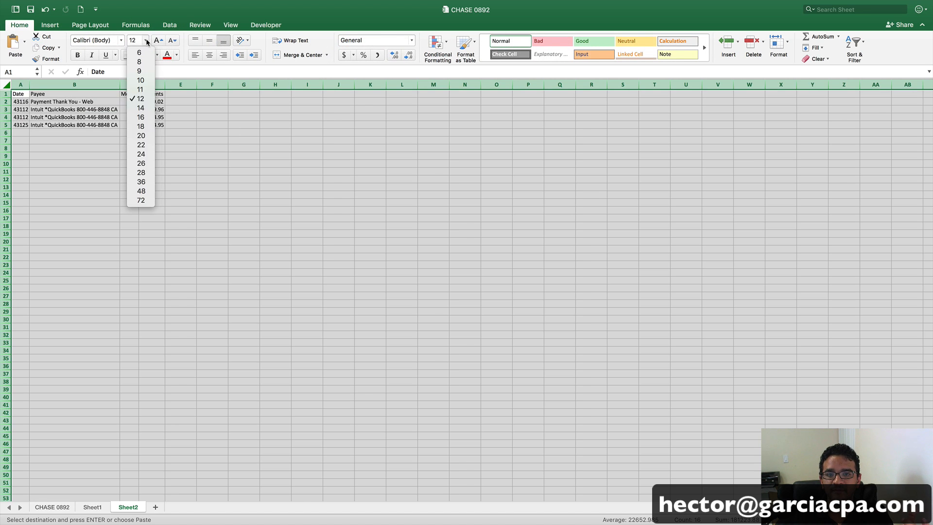
pyautogui.click(141, 154)
pyautogui.click(240, 200)
pyautogui.moveTo(28, 84); pyautogui.dragTo(204, 84)
pyautogui.click(199, 186)
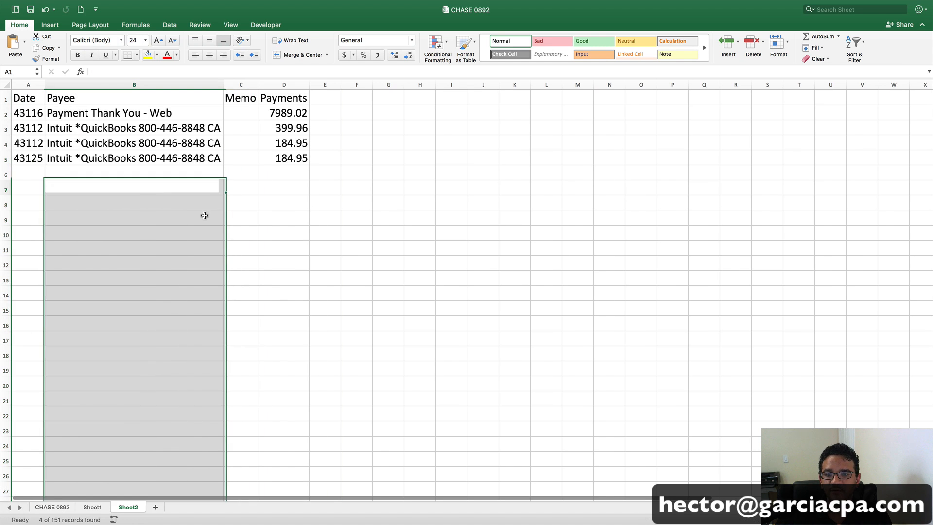
# Include the blanks again in the Payments column filter on Sheet1.
pyautogui.click(100, 508)
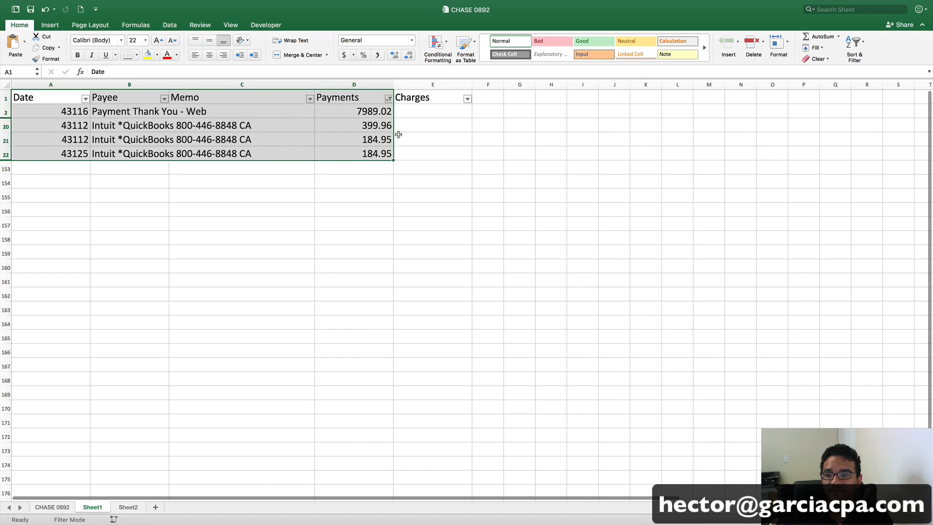
pyautogui.click(389, 99)
pyautogui.click(415, 251)
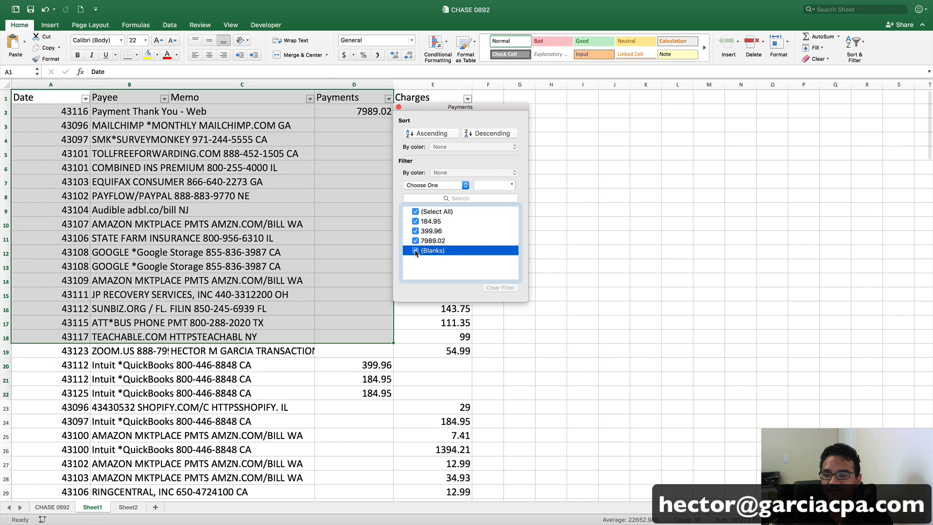
# Filter the Charges column on Sheet1 to exclude blanks.
pyautogui.click(467, 98)
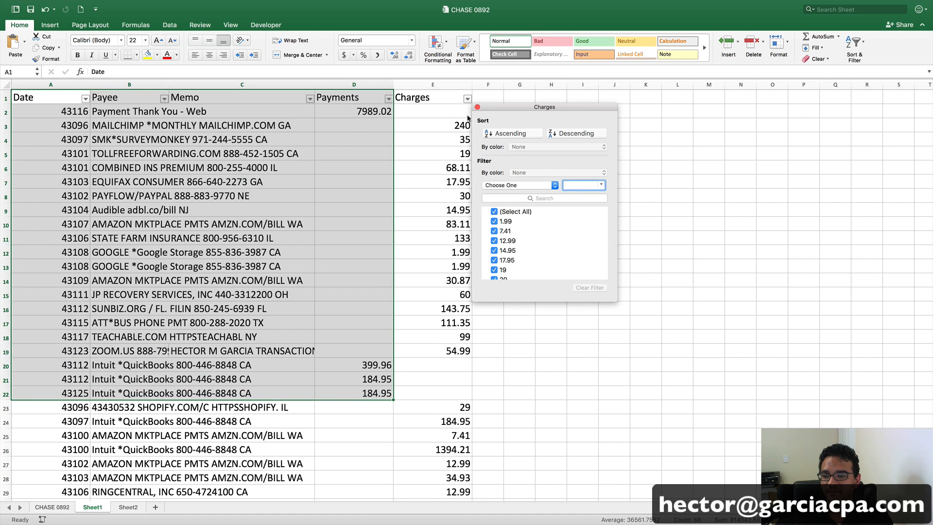
pyautogui.scroll(-5, 518, 243)
pyautogui.click(495, 275)
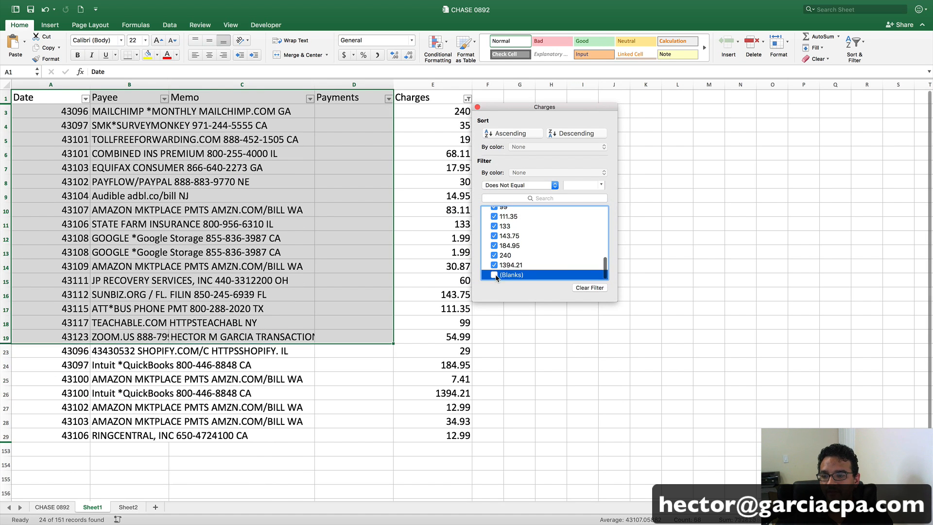
pyautogui.click(468, 100)
pyautogui.click(468, 99)
pyautogui.click(470, 101)
pyautogui.click(440, 124)
# Copy the filtered columns A to E of Sheet1 and paste them as values only at A1 of a new sheet.
pyautogui.moveTo(29, 87); pyautogui.dragTo(432, 88)
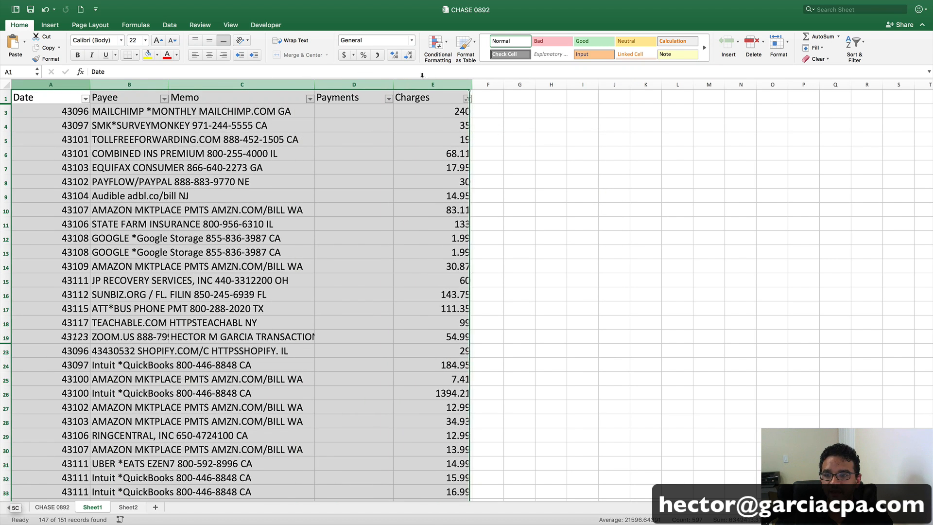
pyautogui.press('super+c')
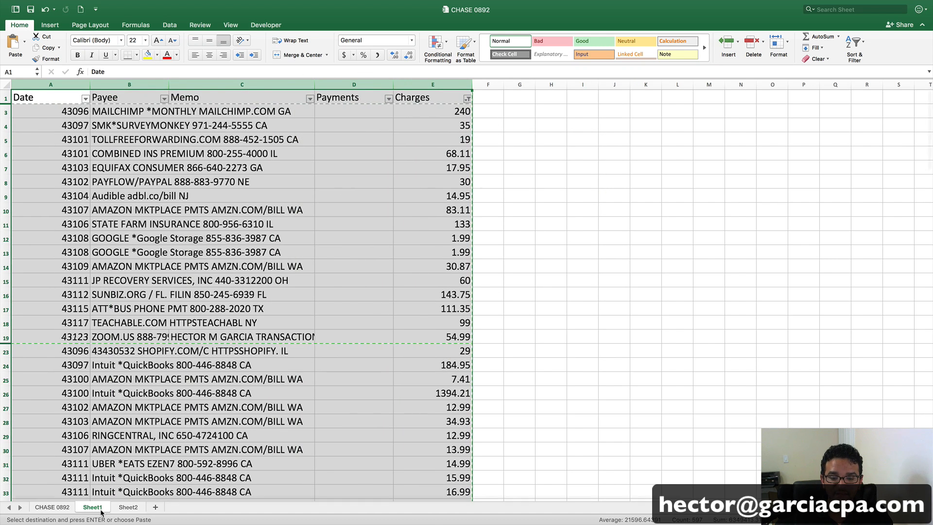
pyautogui.click(129, 507)
pyautogui.click(156, 507)
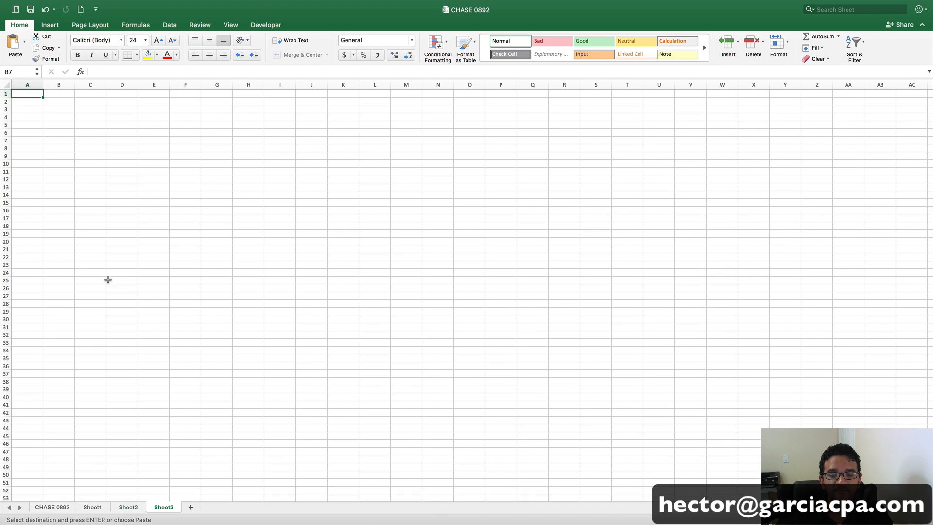
pyautogui.rightClick(29, 95)
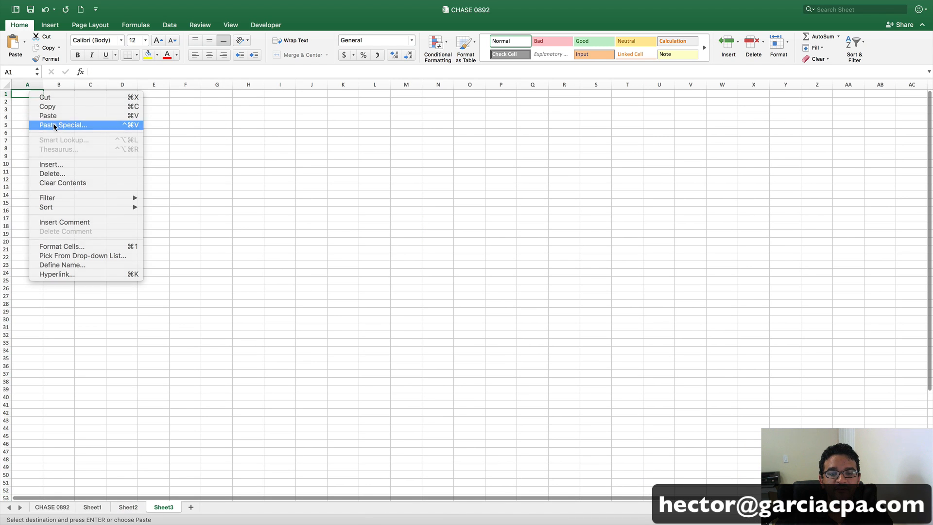
pyautogui.click(90, 125)
pyautogui.click(20, 81)
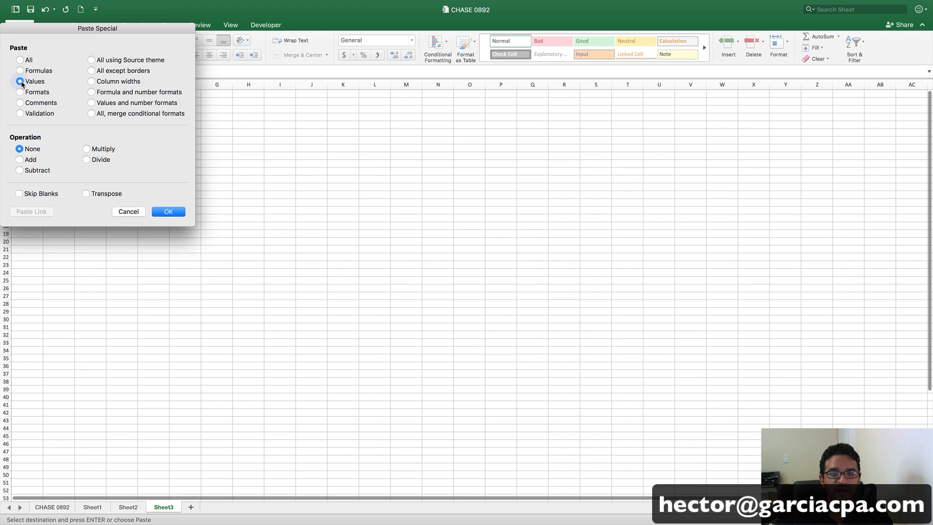
pyautogui.click(165, 214)
# Set the font size of columns A to E on the new charges sheet to 24 and autofit their widths.
pyautogui.moveTo(28, 84); pyautogui.dragTo(169, 85)
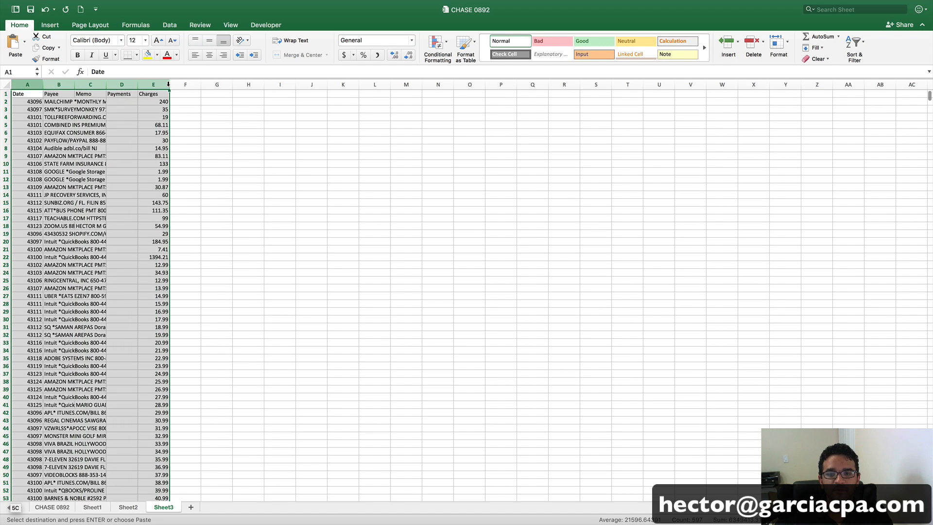
pyautogui.click(145, 41)
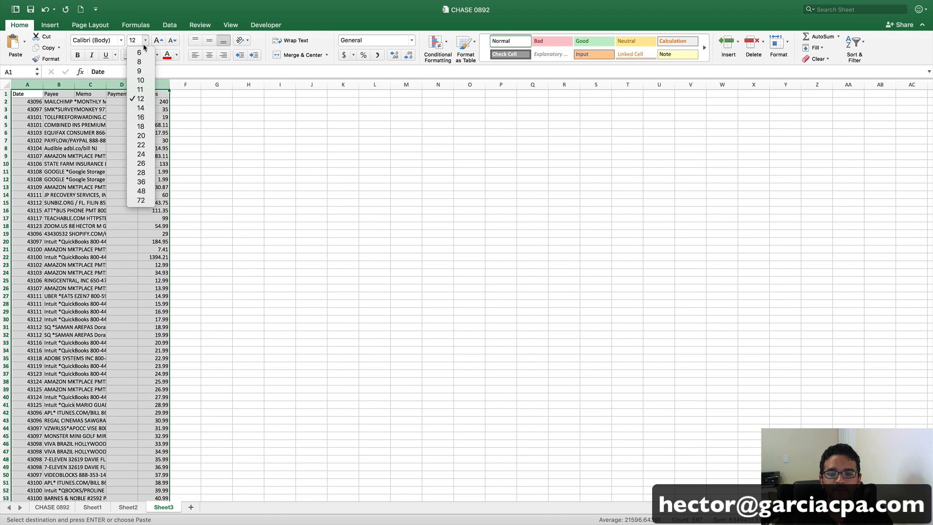
pyautogui.click(139, 152)
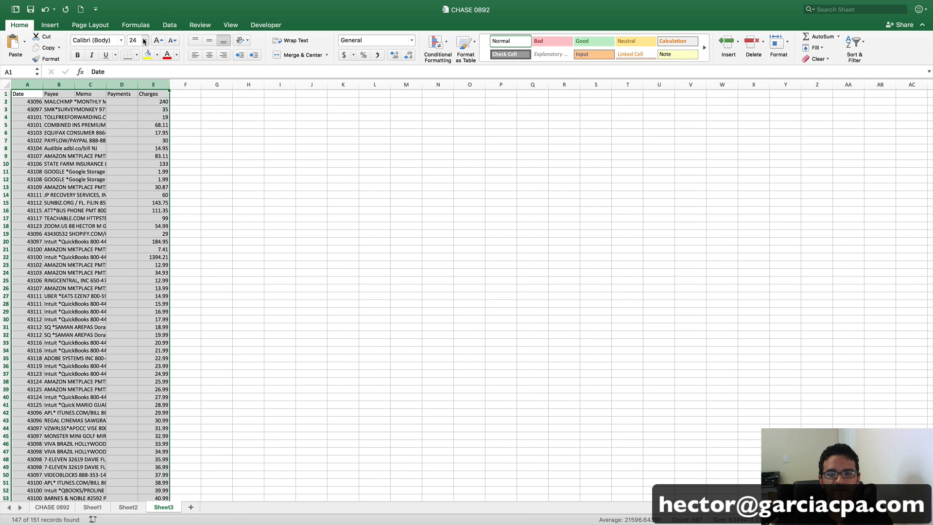
pyautogui.click(186, 129)
pyautogui.moveTo(26, 85); pyautogui.dragTo(138, 82)
pyautogui.doubleClick(140, 83)
pyautogui.click(325, 174)
# Delete the empty Payments column from the charges sheet.
pyautogui.click(811, 85)
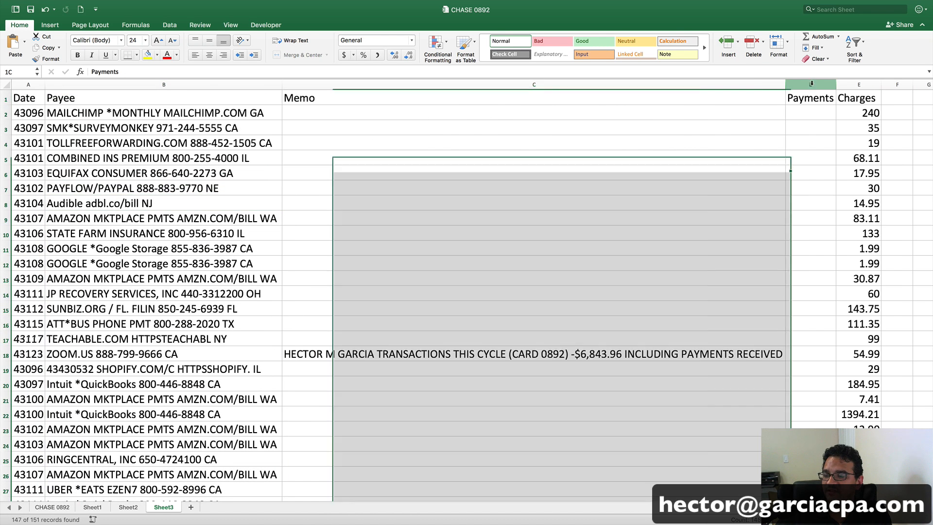
pyautogui.rightClick(811, 86)
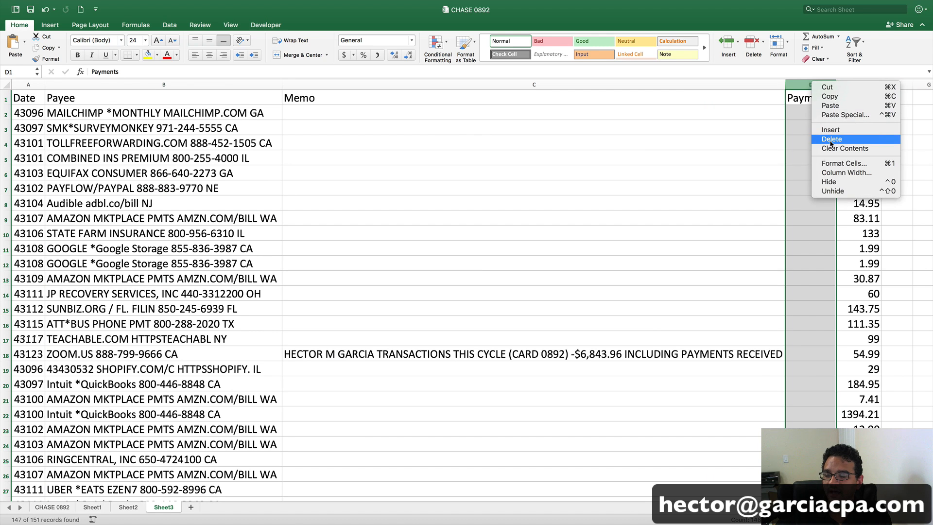
pyautogui.press('Escape')
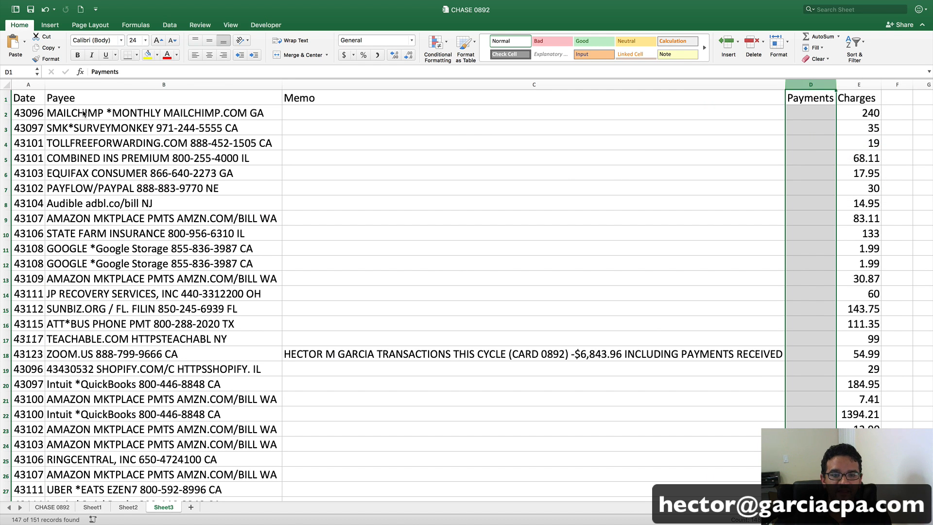
# Format the Date column of the charges sheet as Short Date.
pyautogui.click(28, 85)
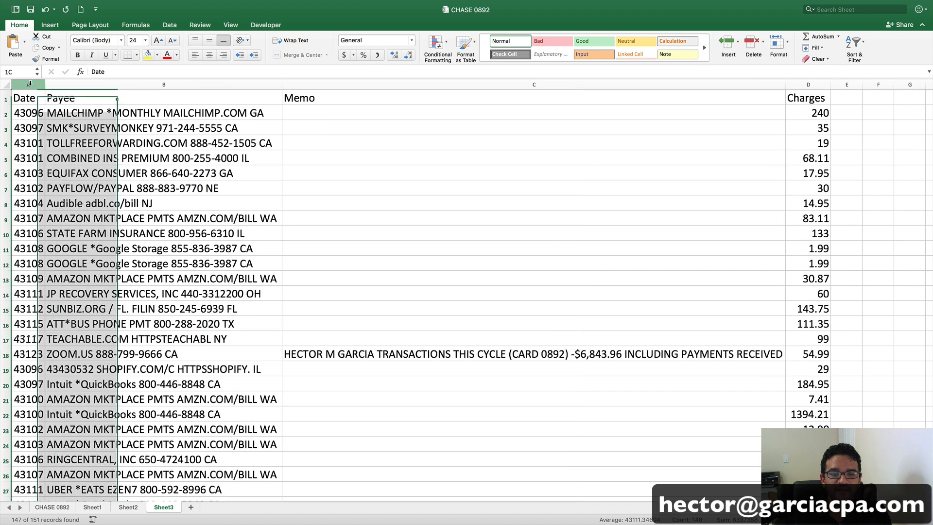
pyautogui.click(412, 41)
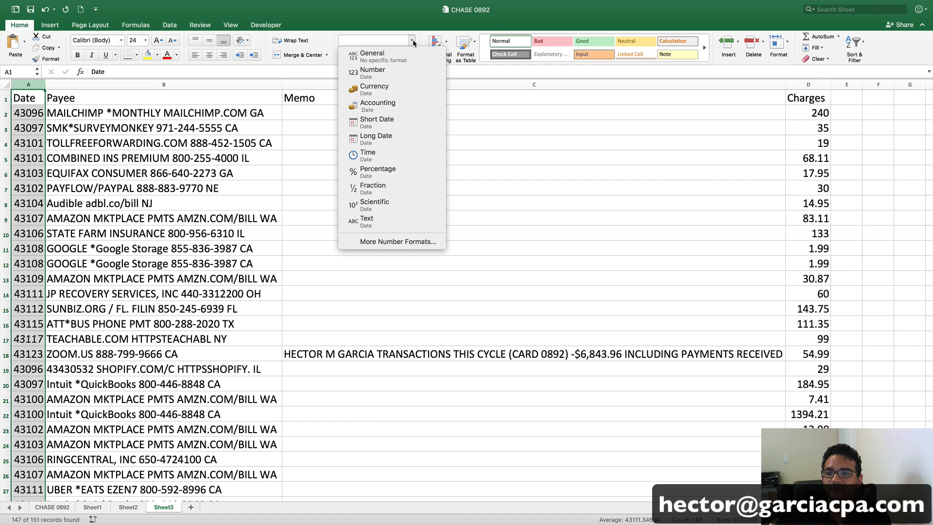
pyautogui.click(367, 122)
pyautogui.moveTo(163, 82); pyautogui.dragTo(432, 80)
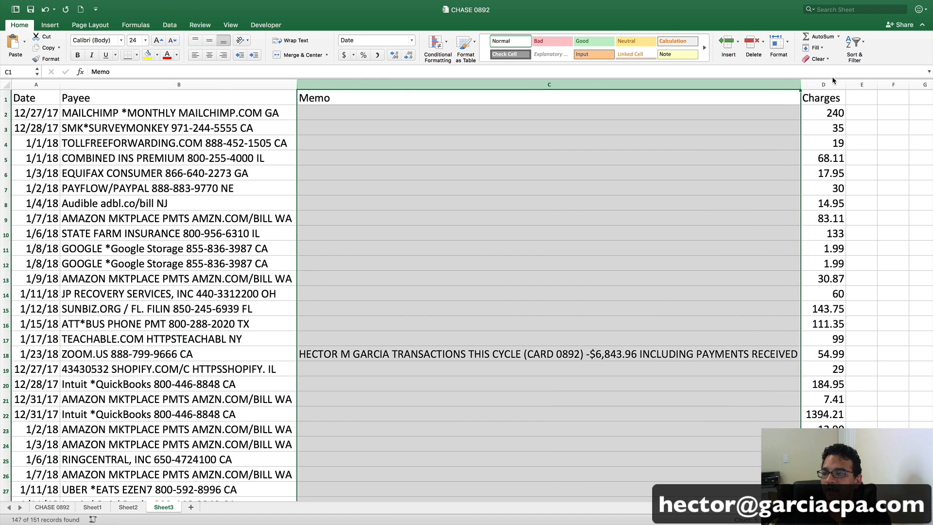
pyautogui.click(832, 81)
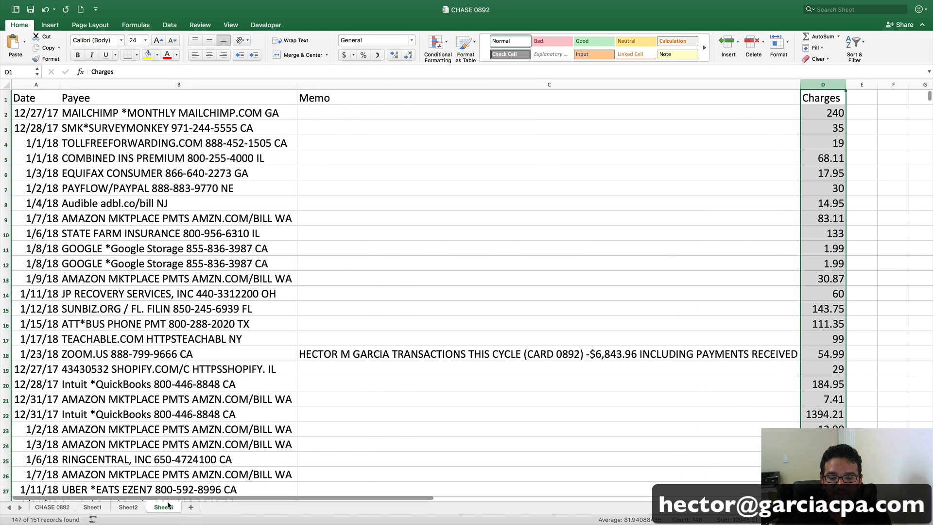
# Format the Date column of the payments data on Sheet2 as Short Date.
pyautogui.click(128, 507)
pyautogui.click(29, 84)
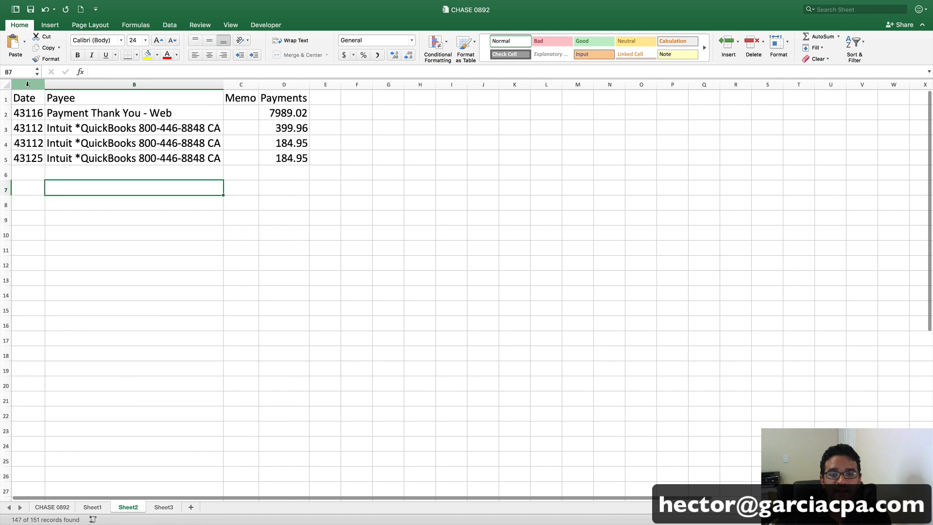
pyautogui.click(411, 41)
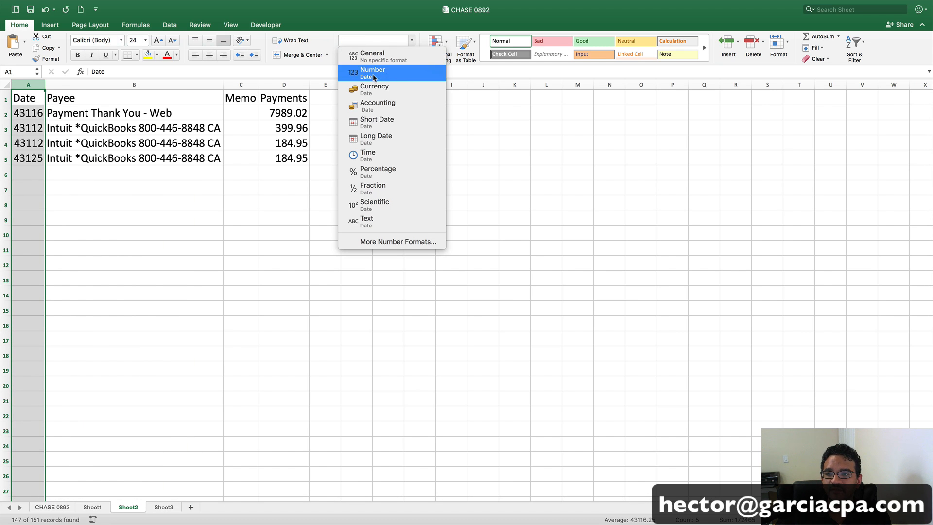
pyautogui.click(375, 121)
pyautogui.click(228, 84)
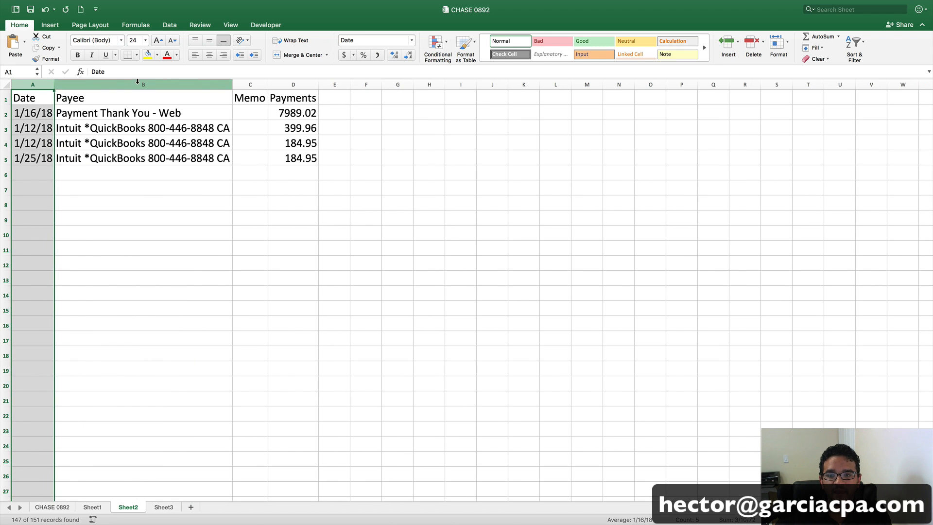
pyautogui.click(243, 84)
pyautogui.click(293, 84)
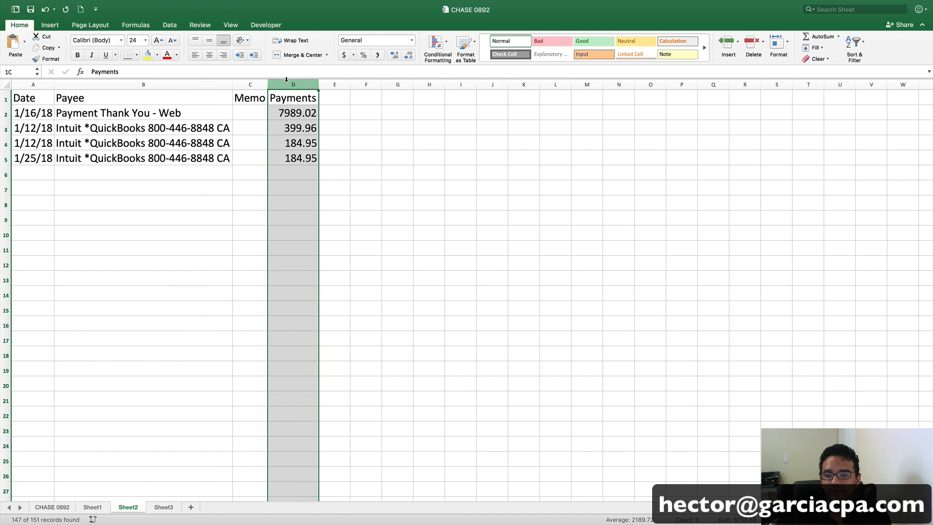
pyautogui.click(164, 508)
pyautogui.click(128, 508)
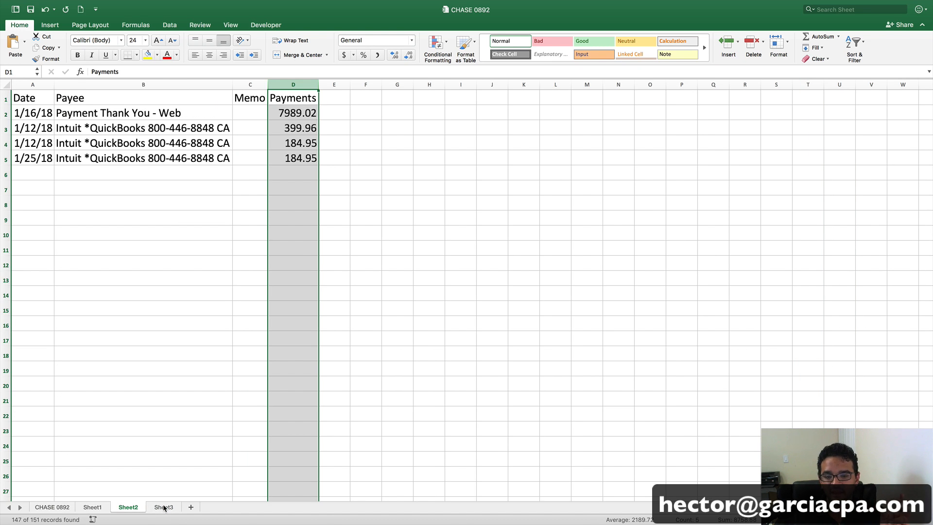
pyautogui.click(163, 507)
pyautogui.click(130, 507)
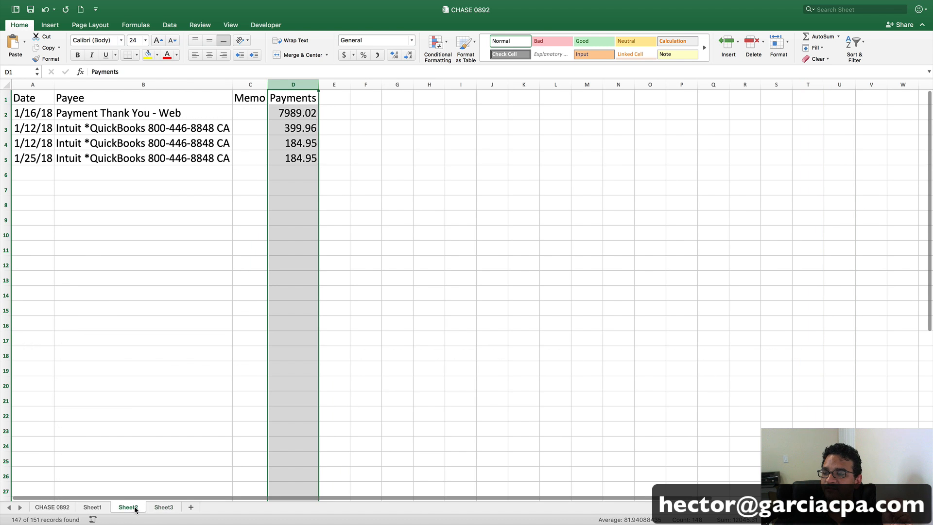
pyautogui.click(163, 507)
pyautogui.click(129, 507)
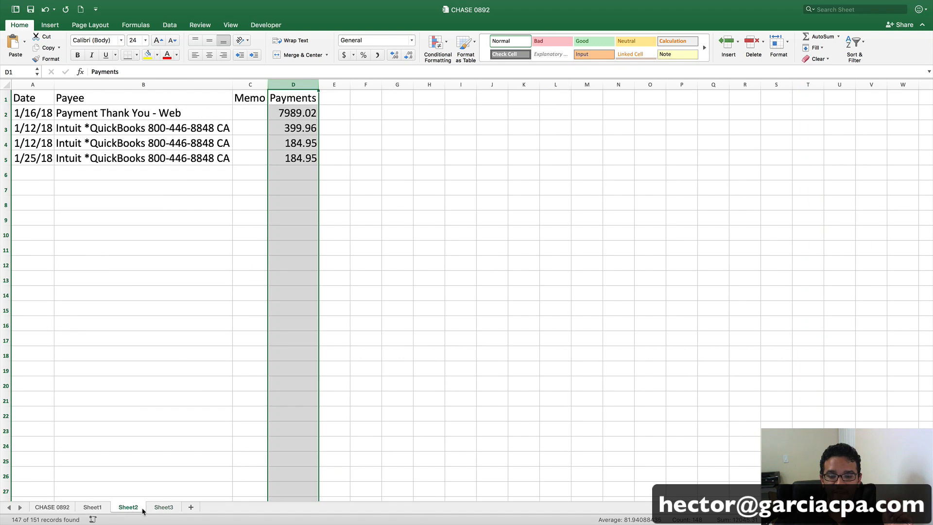
# Delete the original CHASE 0892 sheet and the filtered Sheet1 from the workbook.
pyautogui.click(66, 509)
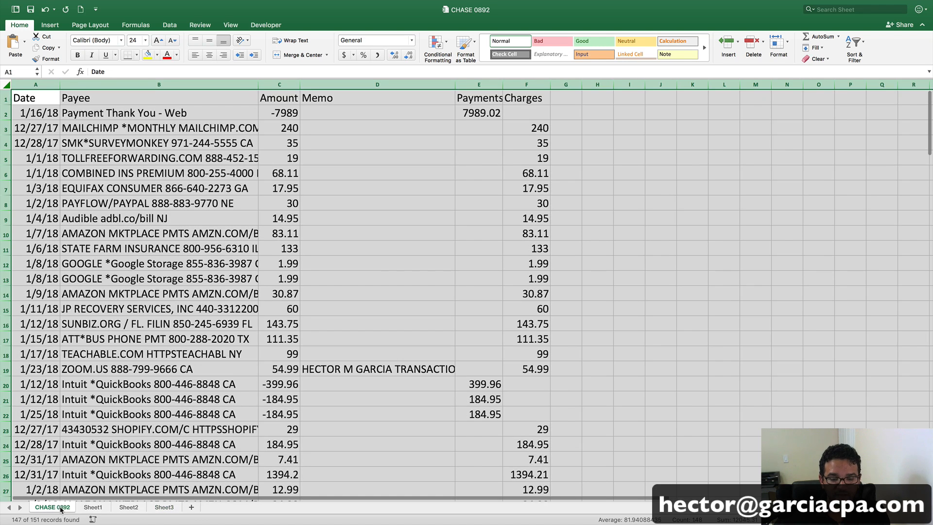
pyautogui.rightClick(62, 508)
pyautogui.click(81, 429)
pyautogui.click(540, 174)
pyautogui.rightClick(56, 507)
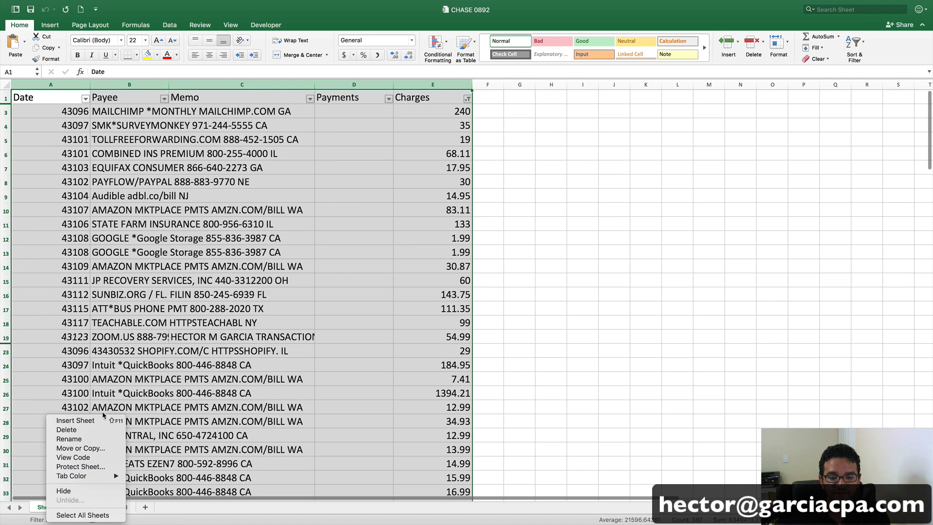
pyautogui.click(336, 203)
pyautogui.click(540, 173)
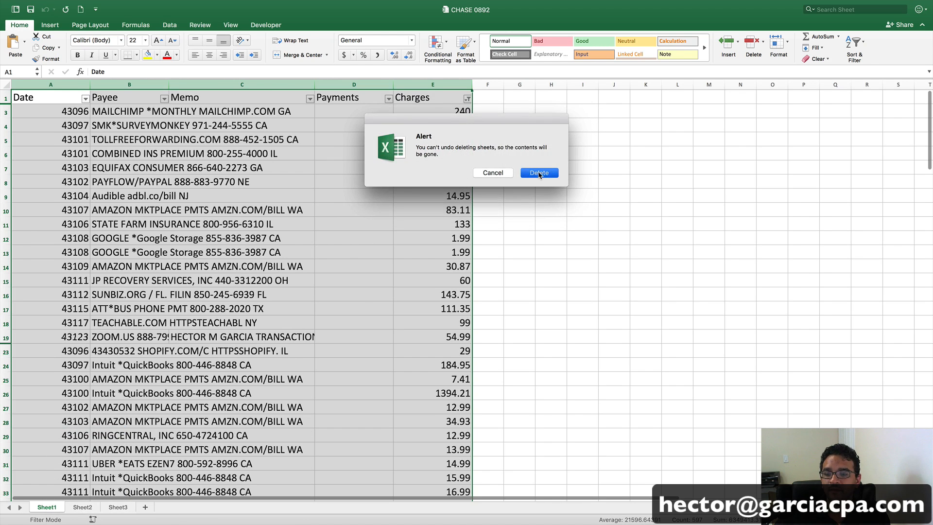
# Rename the sheet holding the payments as Payments.
pyautogui.doubleClick(45, 508)
pyautogui.write('Ch')
pyautogui.write('ayments')
pyautogui.press('Return')
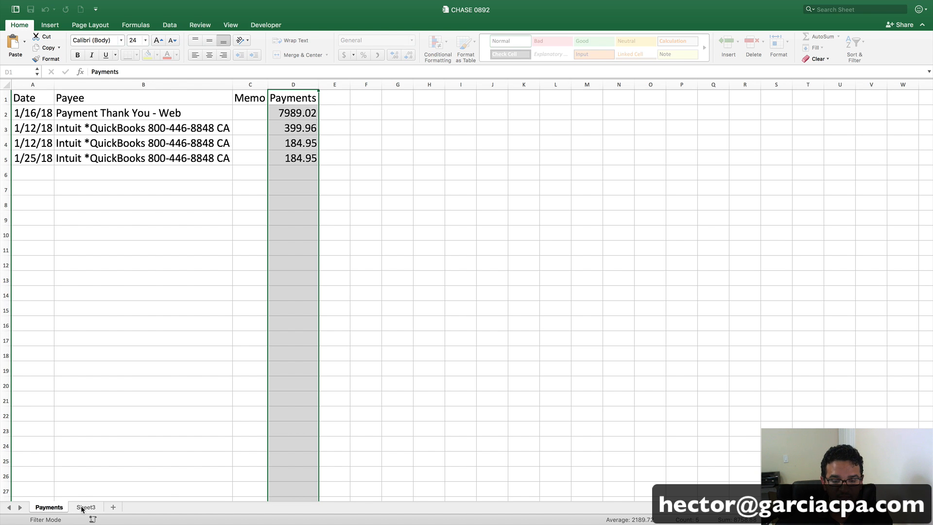
# Rename Sheet3 as Charges.
pyautogui.click(83, 507)
pyautogui.doubleClick(86, 508)
pyautogui.write('Charge')
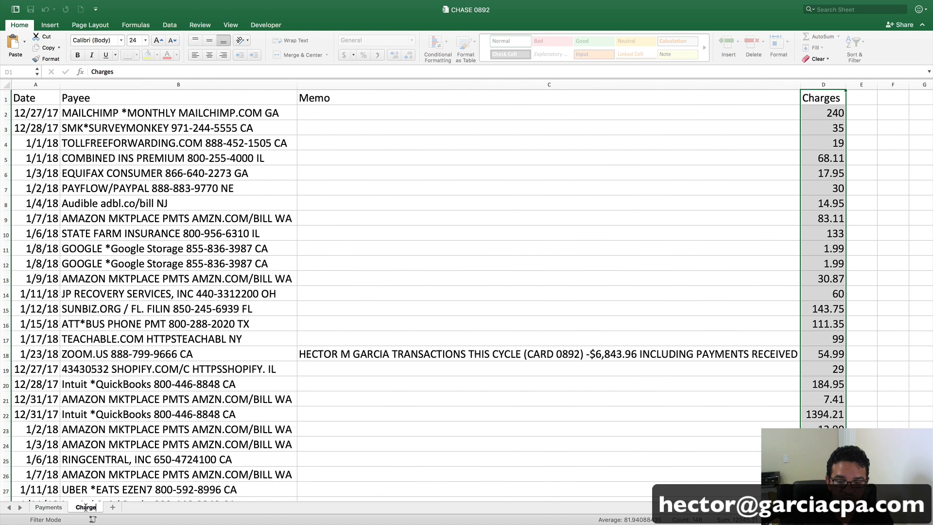
pyautogui.write('s')
pyautogui.press('Return')
pyautogui.click(49, 507)
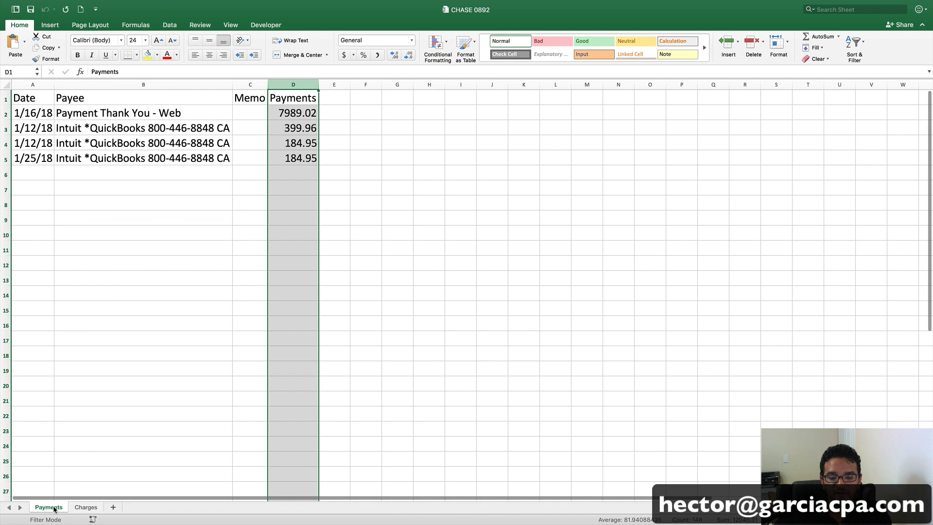
pyautogui.click(90, 508)
pyautogui.click(219, 336)
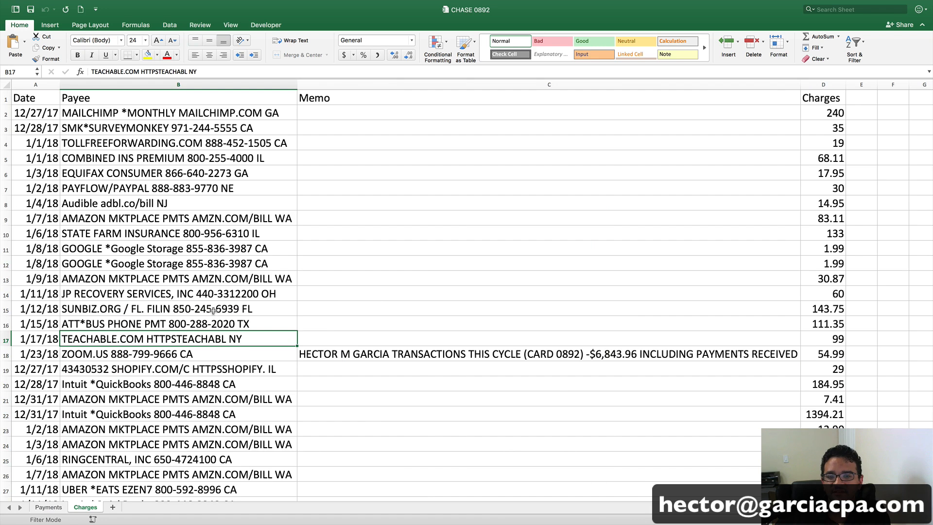
pyautogui.scroll(3, 160, 153)
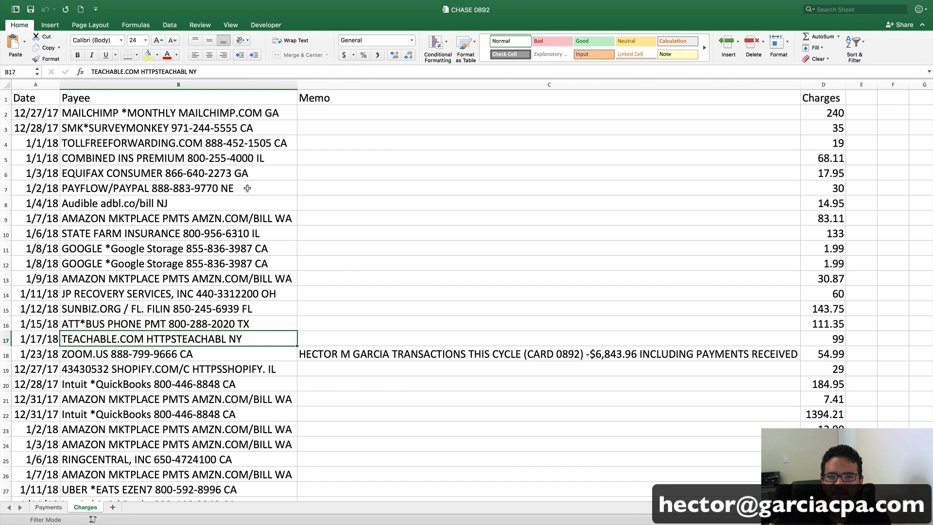
# Save the workbook to the Desktop as CHASE 0892 in Excel Workbook (.xlsx) format.
pyautogui.click(35, 6)
pyautogui.moveTo(58, 6)
pyautogui.click(66, 70)
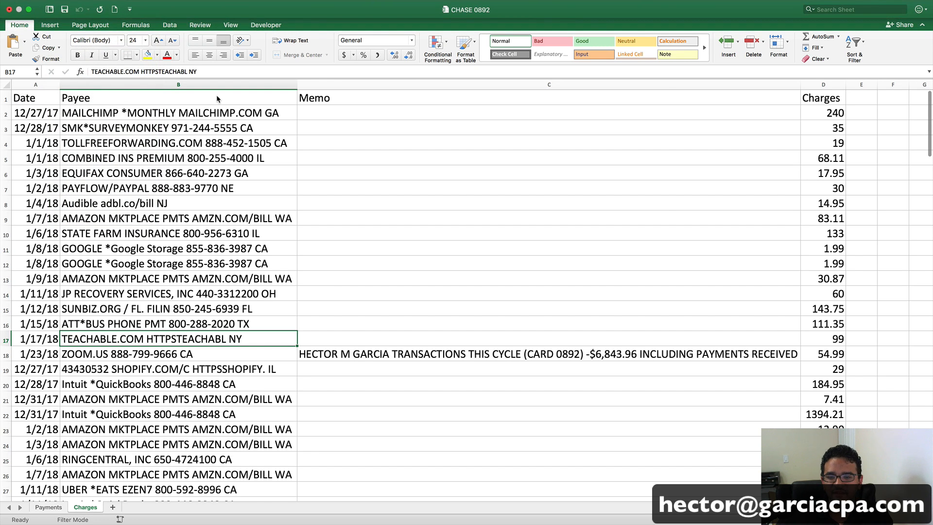
pyautogui.click(434, 251)
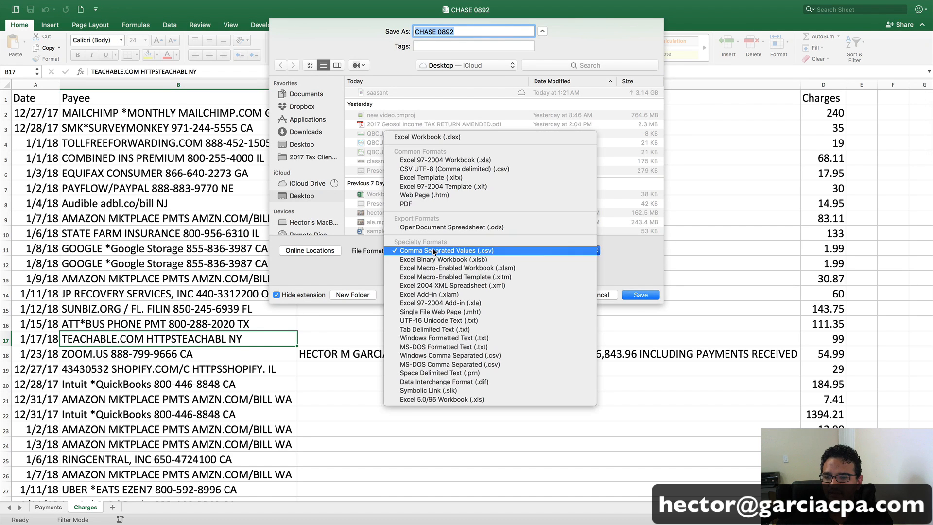
pyautogui.click(437, 138)
pyautogui.click(630, 297)
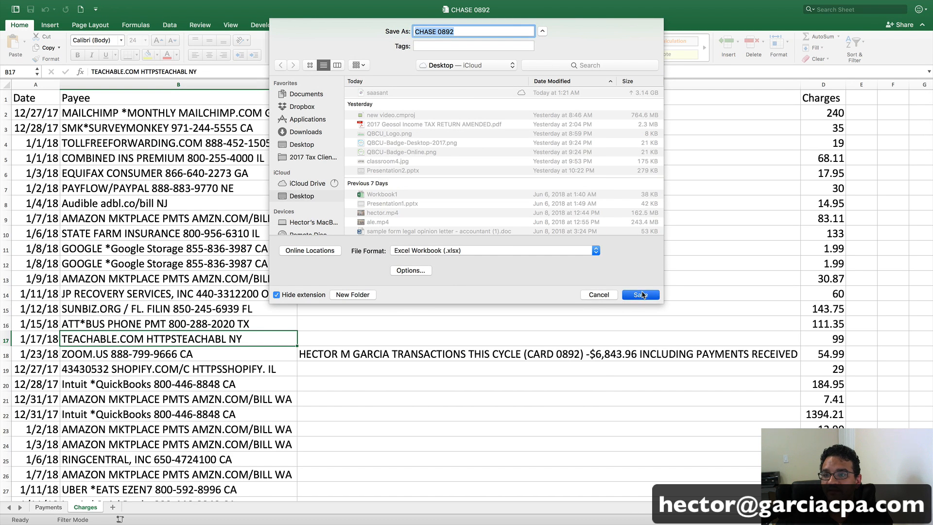
# Close the saved CHASE 0892 workbook window and return to the SaasAnt import page in the browser.
pyautogui.moveTo(97, 3)
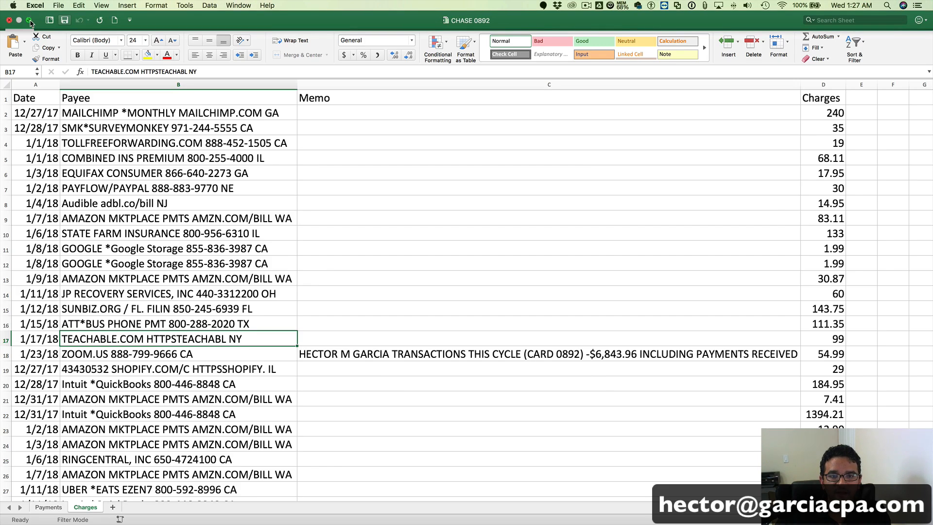
pyautogui.click(30, 23)
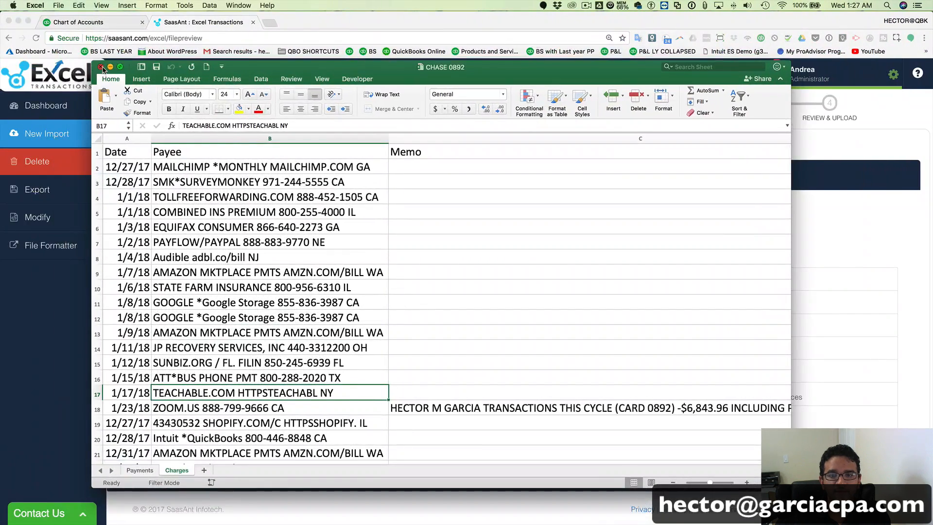
pyautogui.click(102, 67)
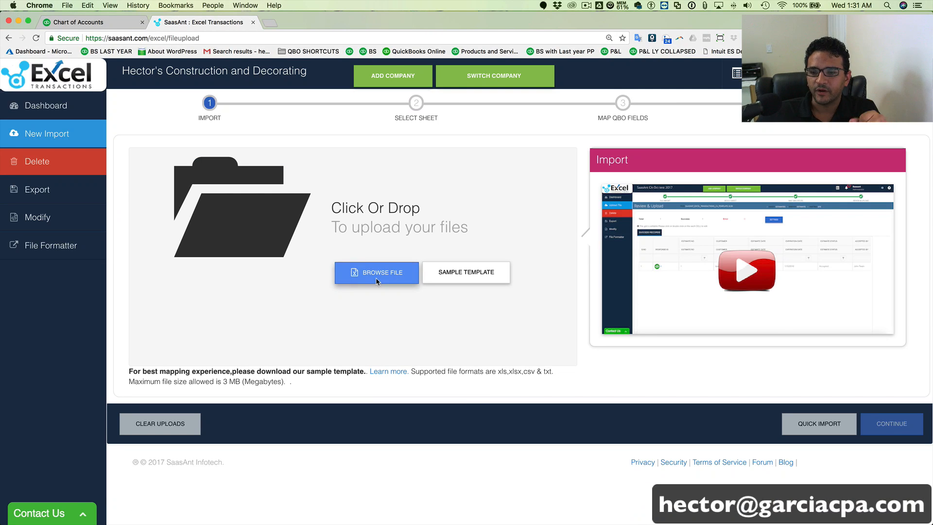
# Upload the CHASE 0892 workbook from the Desktop as a new import and continue to the sheet selection.
pyautogui.click(394, 273)
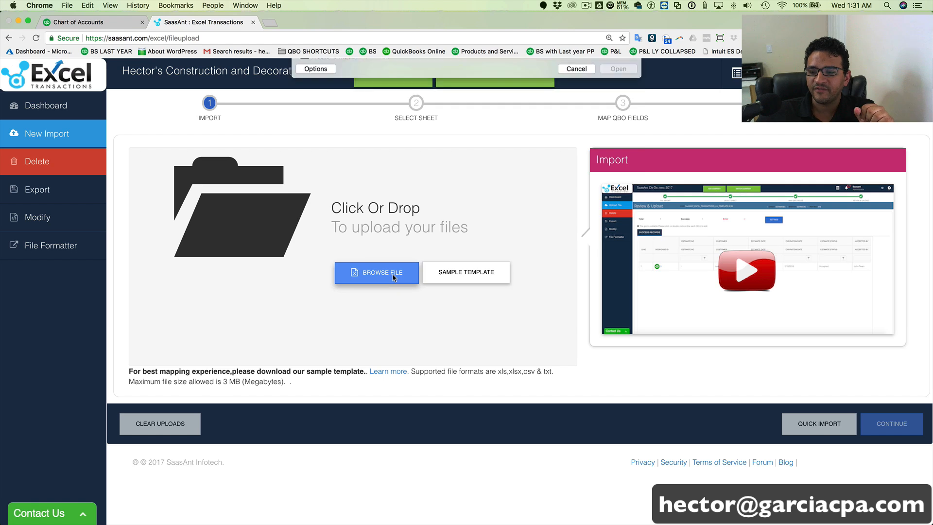
pyautogui.click(413, 95)
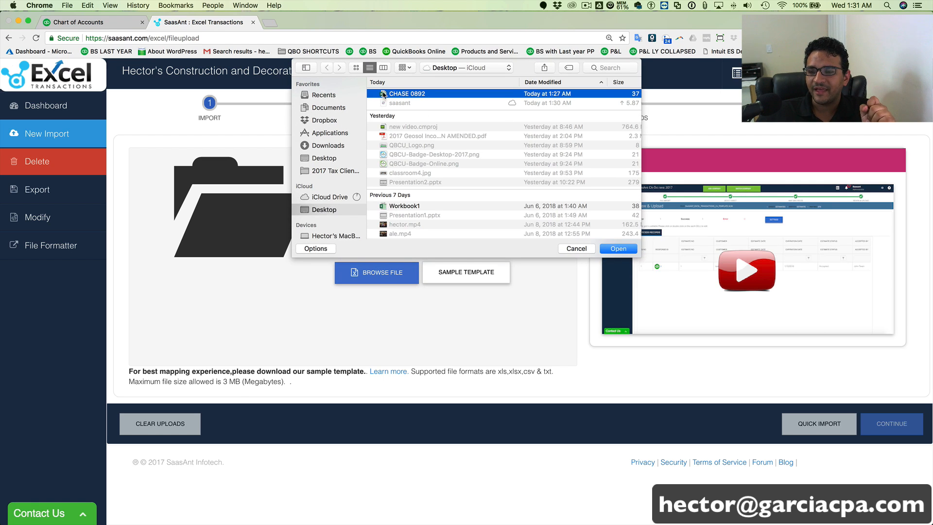
pyautogui.click(618, 249)
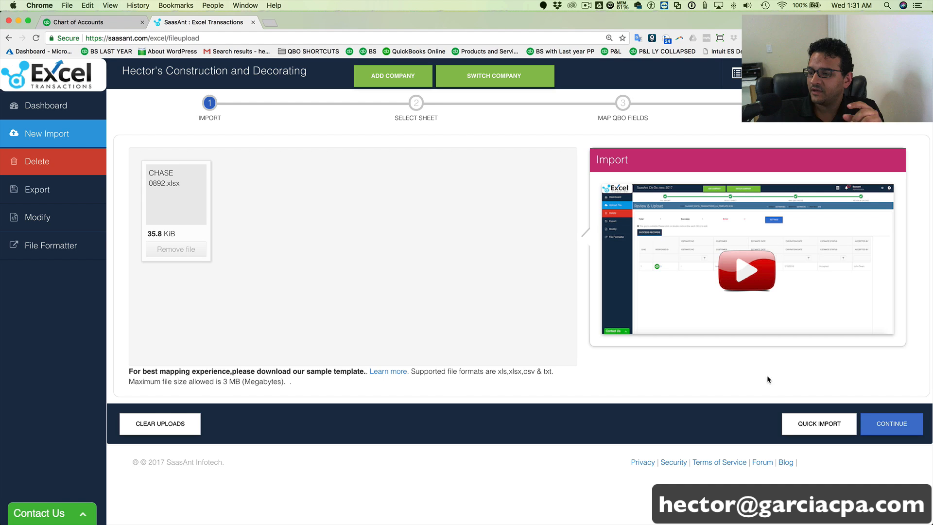
pyautogui.click(900, 428)
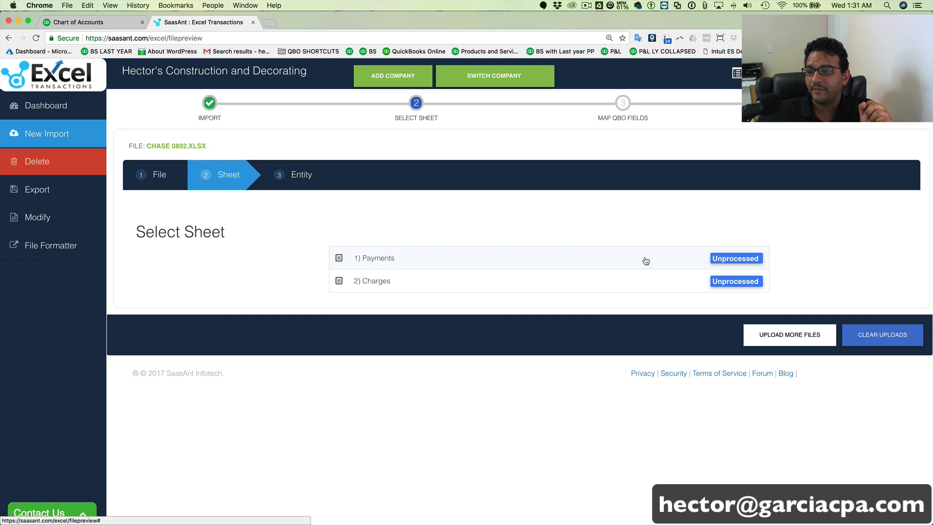
# Choose the Payments sheet with the Credit Card Credits entity and proceed to the field mapping.
pyautogui.click(379, 260)
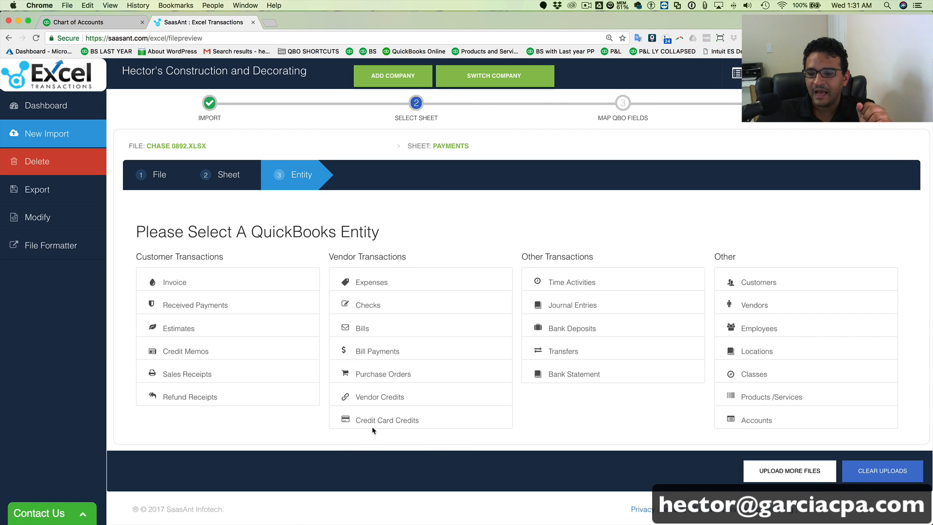
pyautogui.moveTo(435, 432)
pyautogui.mouseDown()
pyautogui.moveTo(354, 415)
pyautogui.moveTo(437, 440)
pyautogui.mouseUp()
pyautogui.doubleClick(414, 435)
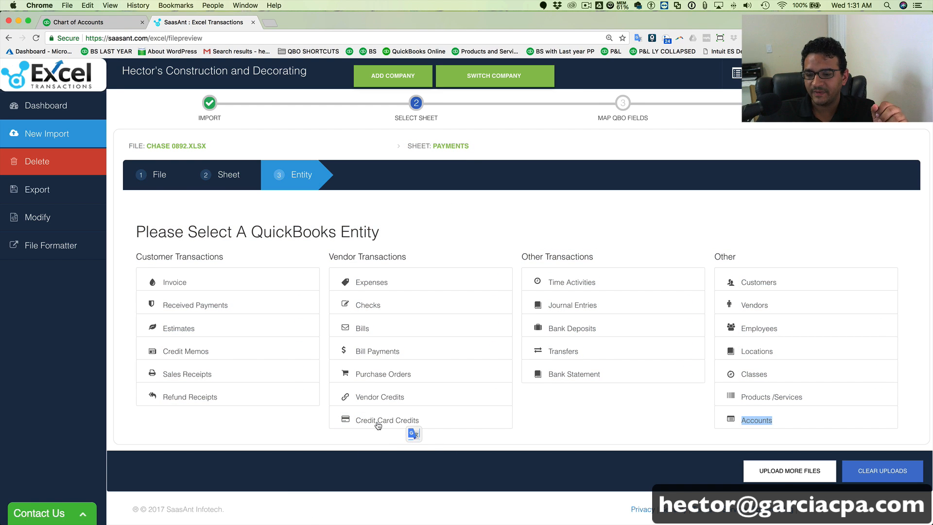
pyautogui.click(394, 421)
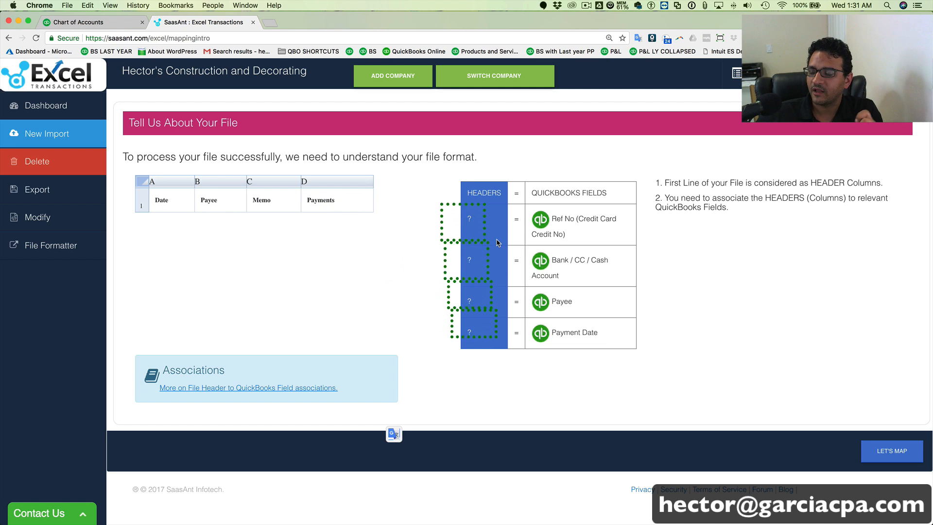
pyautogui.click(892, 451)
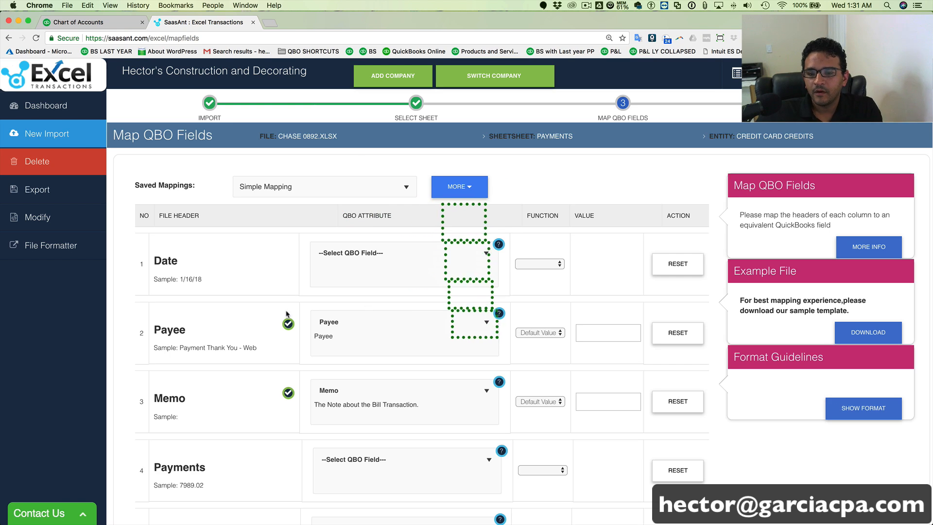
# Review the Date, Payee, Memo and Payments file headers on the field mapping page.
pyautogui.scroll(-3, 223, 318)
pyautogui.scroll(-2, 223, 318)
pyautogui.scroll(5, 205, 279)
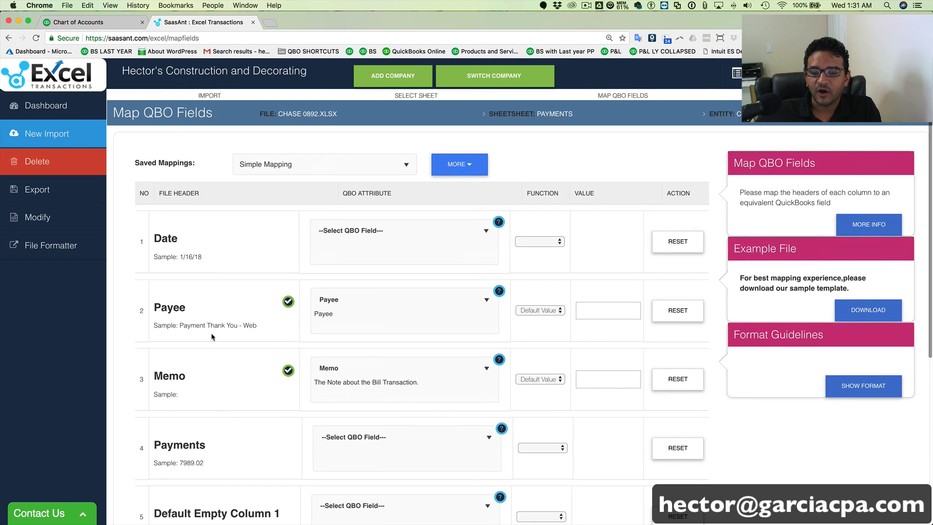
pyautogui.doubleClick(155, 238)
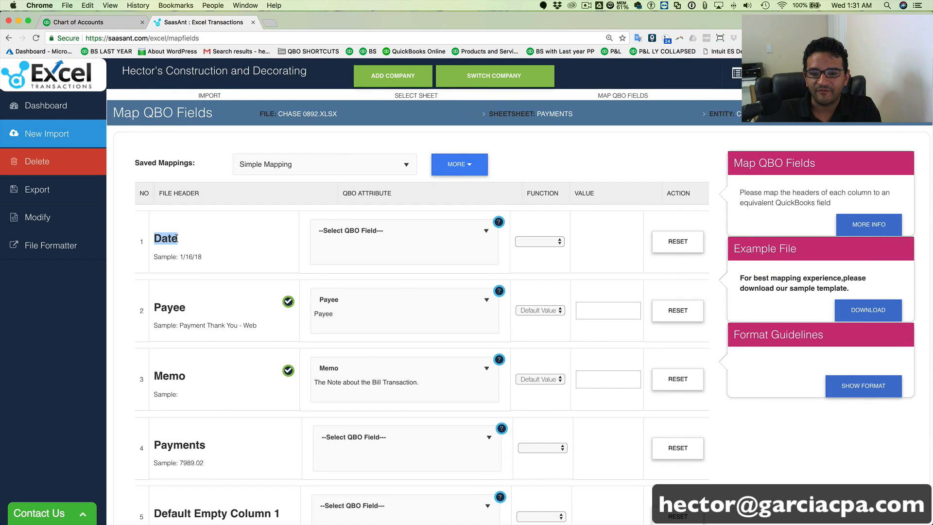
pyautogui.doubleClick(167, 308)
pyautogui.doubleClick(156, 383)
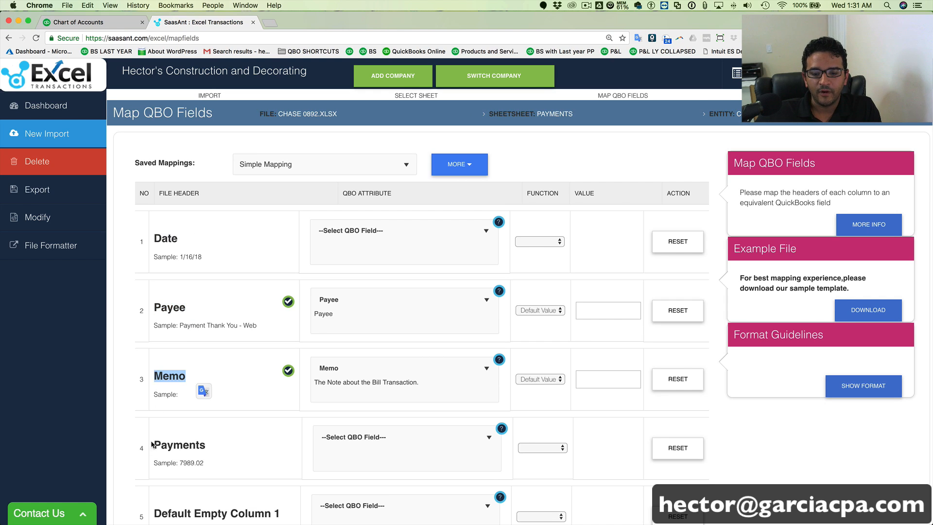
pyautogui.moveTo(161, 445); pyautogui.dragTo(206, 445)
# Switch to Excel to check the header row of the Payments sheet against the mapping page's file headers, and return to the mapping page.
pyautogui.press('super+Tab')
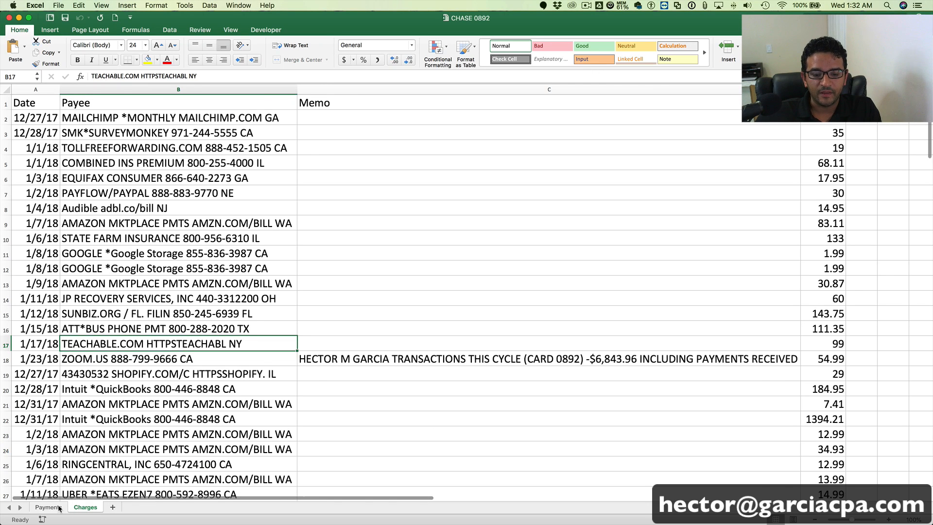
pyautogui.hotkey('ctrl', 'pageup')
pyautogui.click(38, 99)
pyautogui.click(219, 100)
pyautogui.click(265, 103)
pyautogui.click(298, 103)
pyautogui.moveTo(34, 102); pyautogui.dragTo(280, 101)
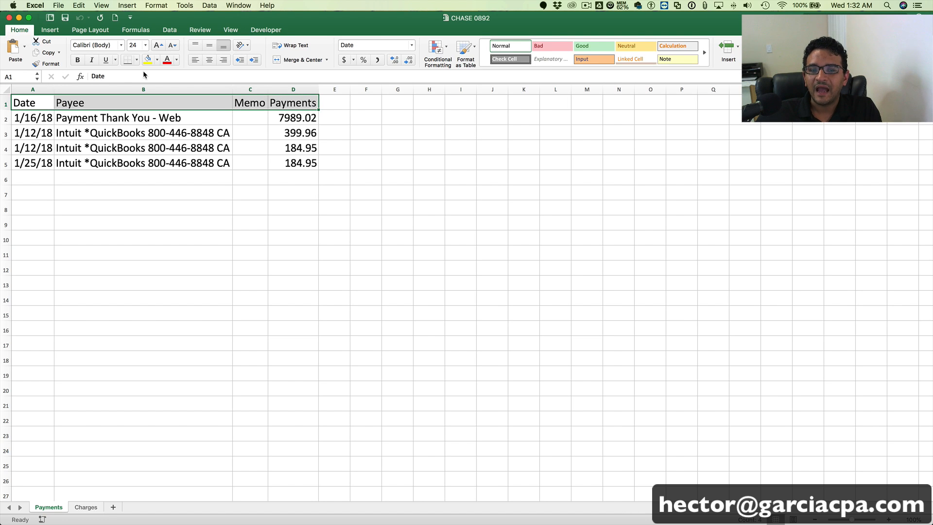
pyautogui.click(19, 18)
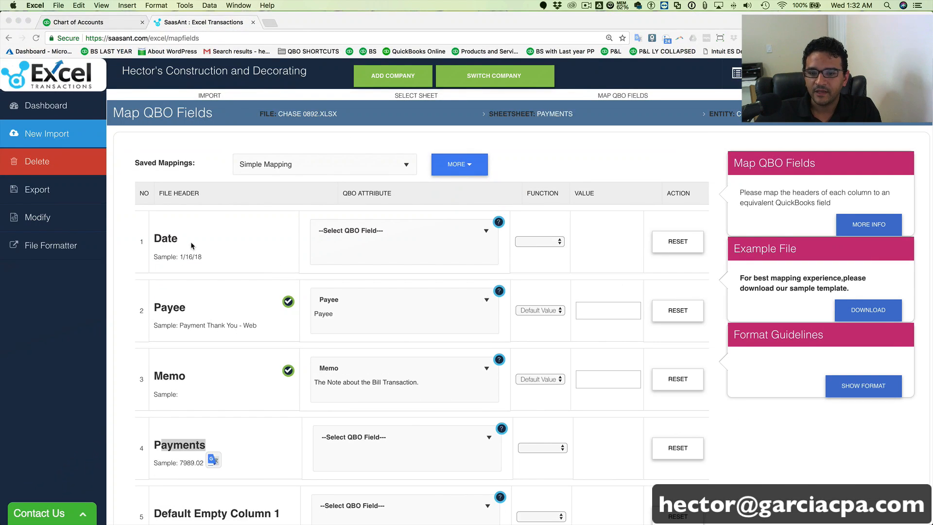
pyautogui.click(159, 232)
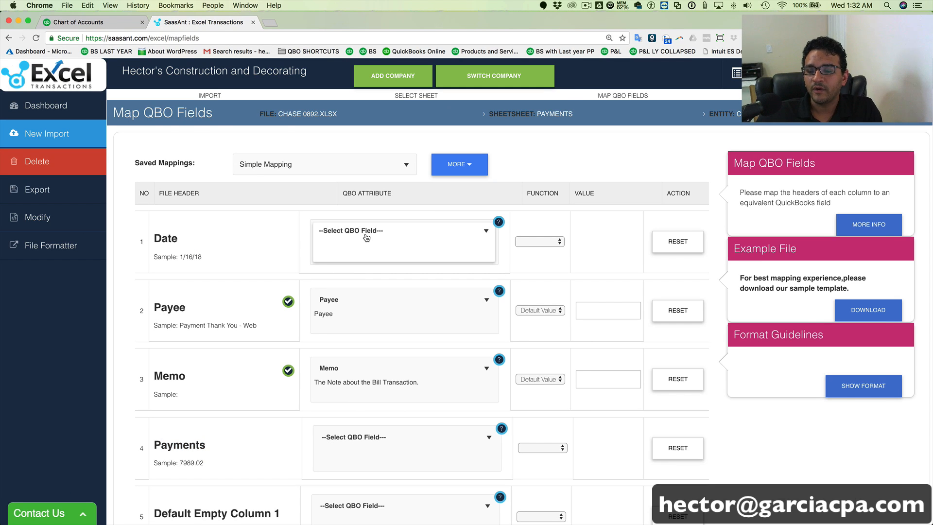
# Switch to QuickBooks Online and open a new Expense form.
pyautogui.click(78, 22)
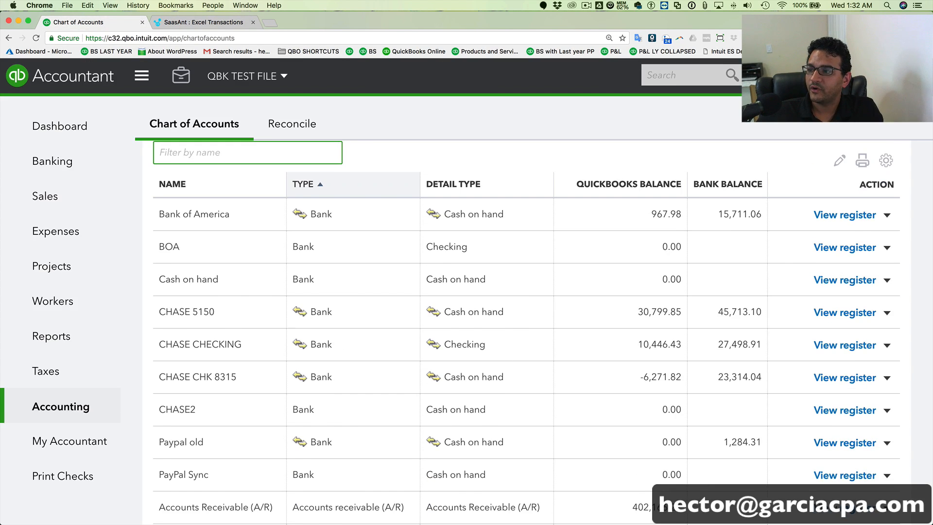
pyautogui.click(758, 75)
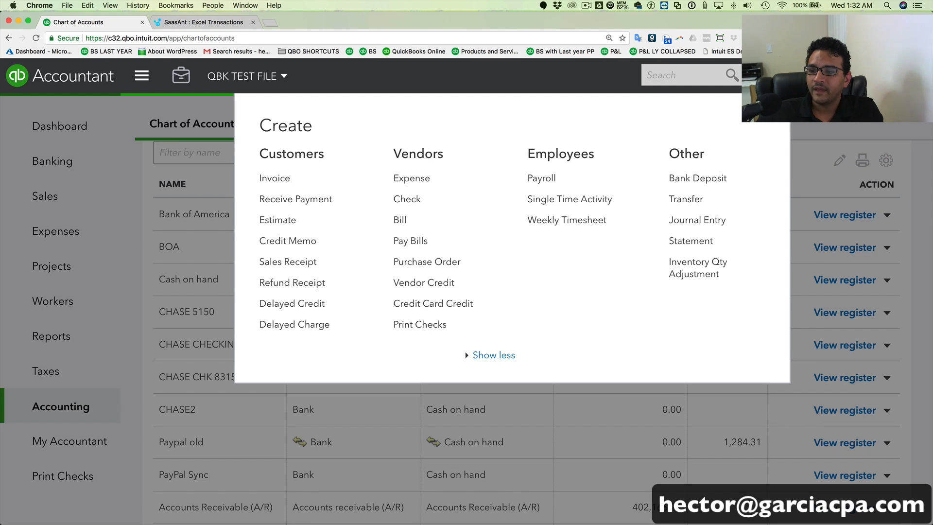
pyautogui.click(420, 178)
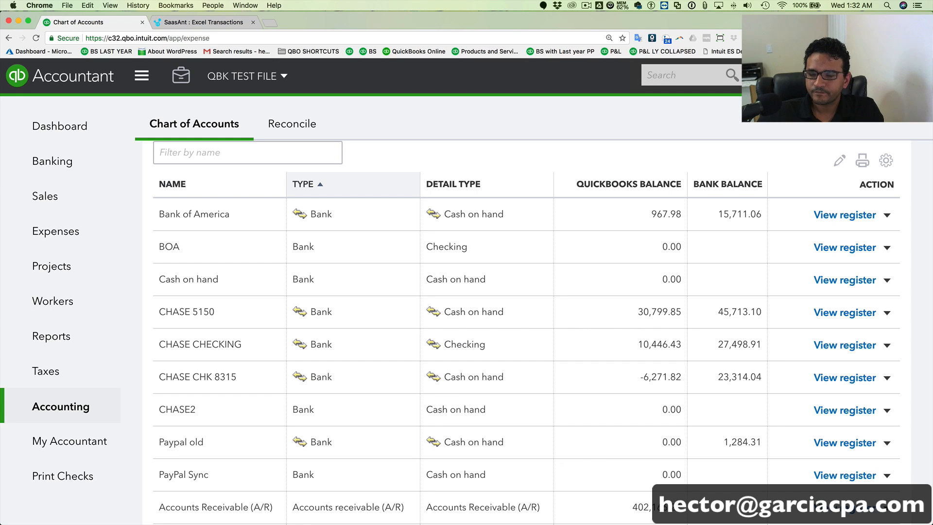
pyautogui.click(758, 75)
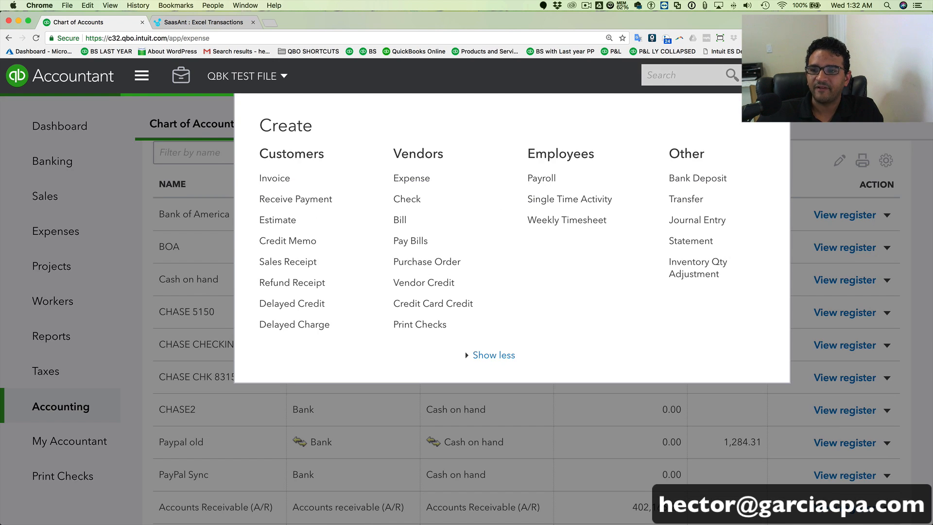
pyautogui.click(412, 179)
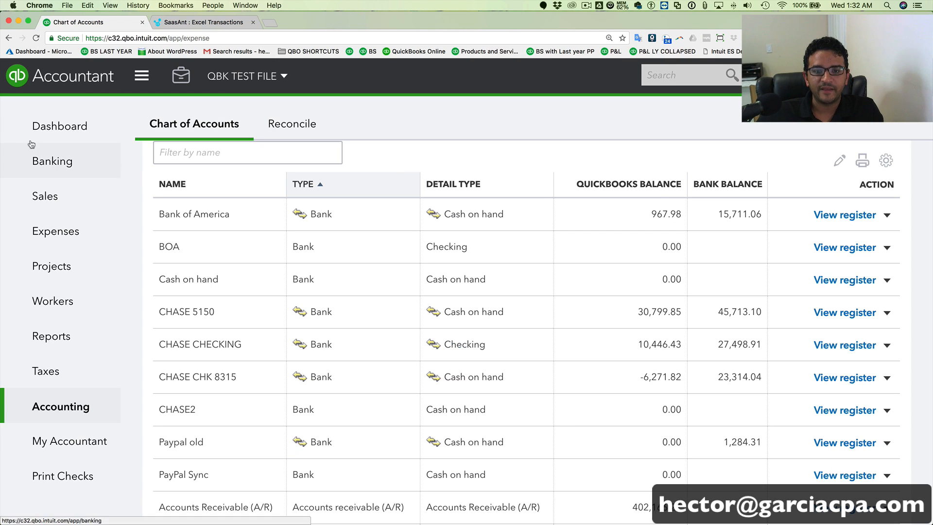
pyautogui.click(57, 141)
# Place a smaller Excel workbook window over the Expense form and examine the form's Payment date field.
pyautogui.press('super+Tab')
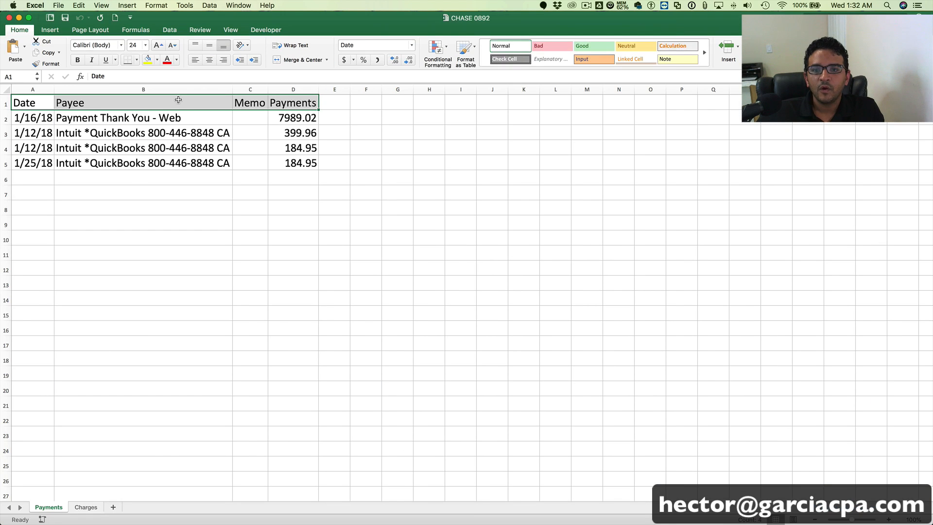
pyautogui.moveTo(182, 21); pyautogui.dragTo(585, 150)
pyautogui.click(537, 231)
pyautogui.click(74, 219)
pyautogui.click(74, 220)
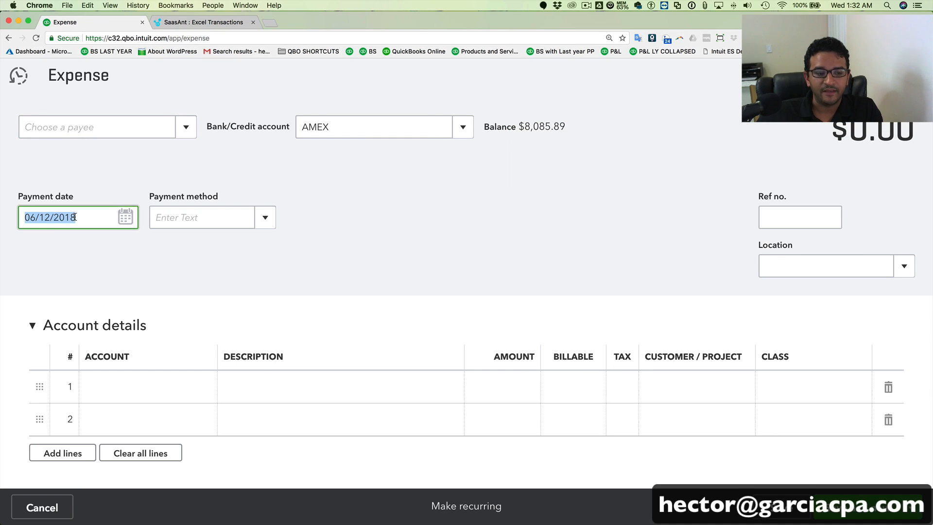
# Compare the first payee cell on the Payments sheet with the payee field of the Expense form.
pyautogui.press('super+Tab')
pyautogui.click(560, 248)
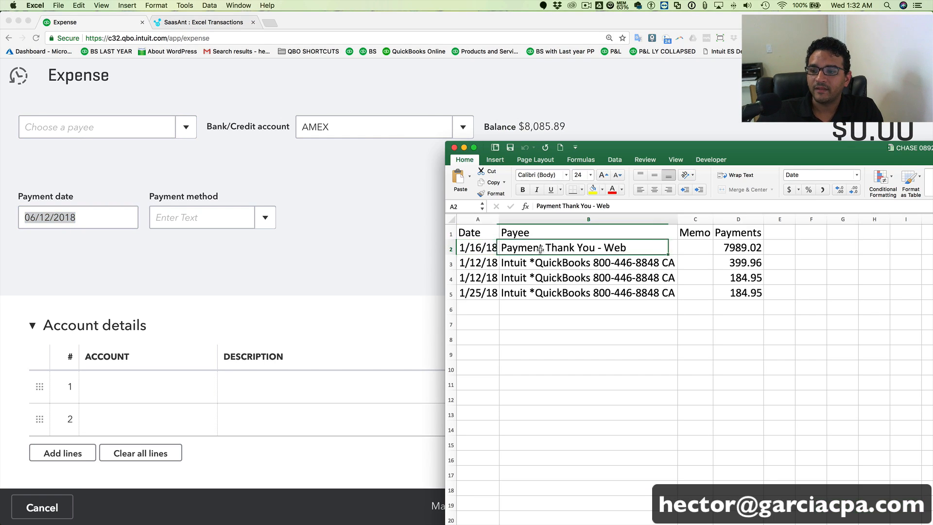
pyautogui.press('super+Tab')
pyautogui.click(49, 127)
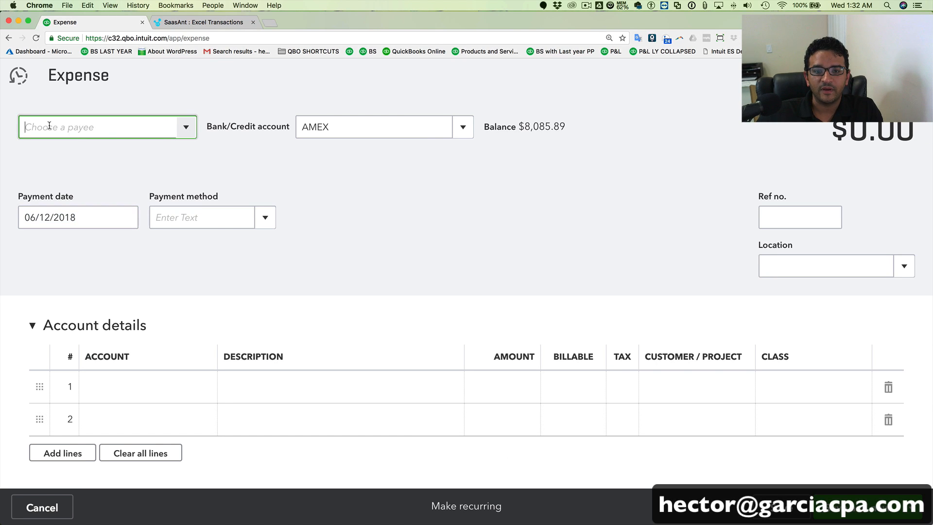
pyautogui.press('super+Tab')
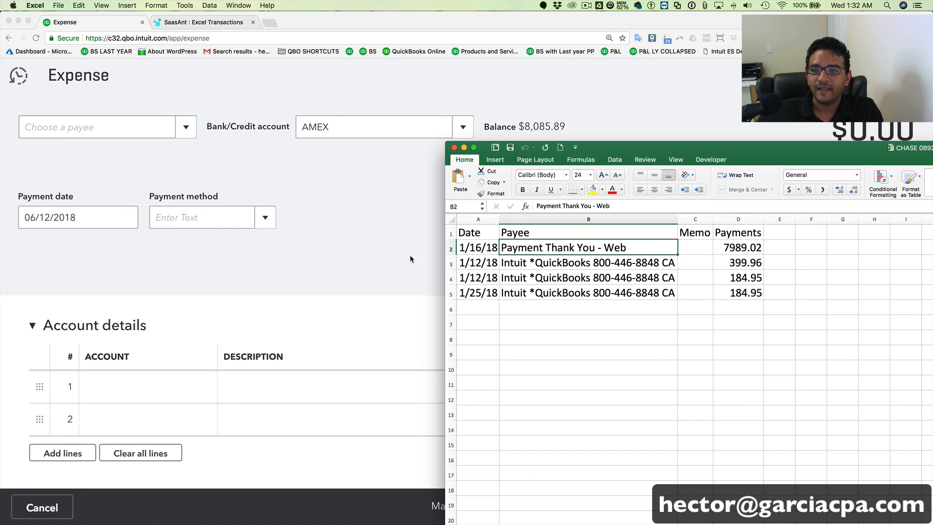
# Compare the first amount on the Payments sheet with the Amount field in line 1 of the Expense form's account details.
pyautogui.click(739, 247)
pyautogui.moveTo(761, 148); pyautogui.dragTo(579, 384)
pyautogui.scroll(-4, 636, 316)
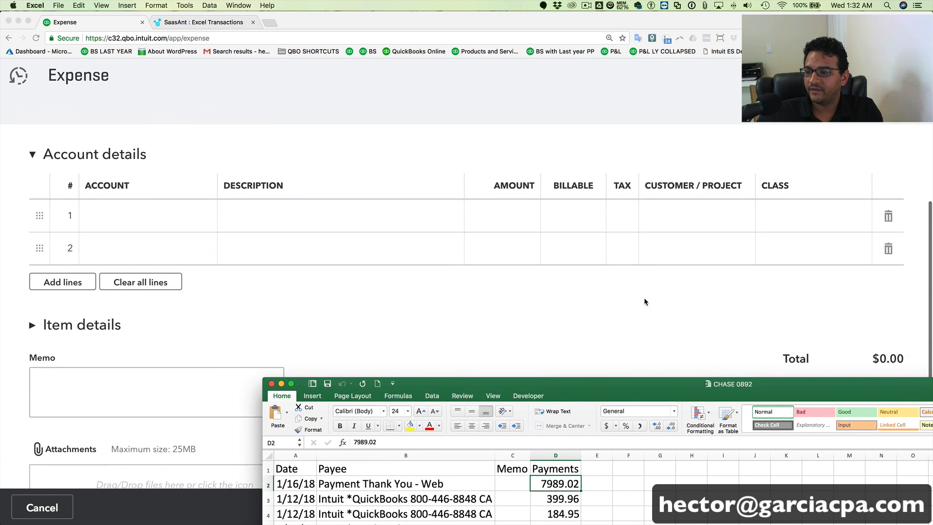
pyautogui.scroll(1, 644, 297)
pyautogui.click(102, 270)
pyautogui.scroll(2, 105, 271)
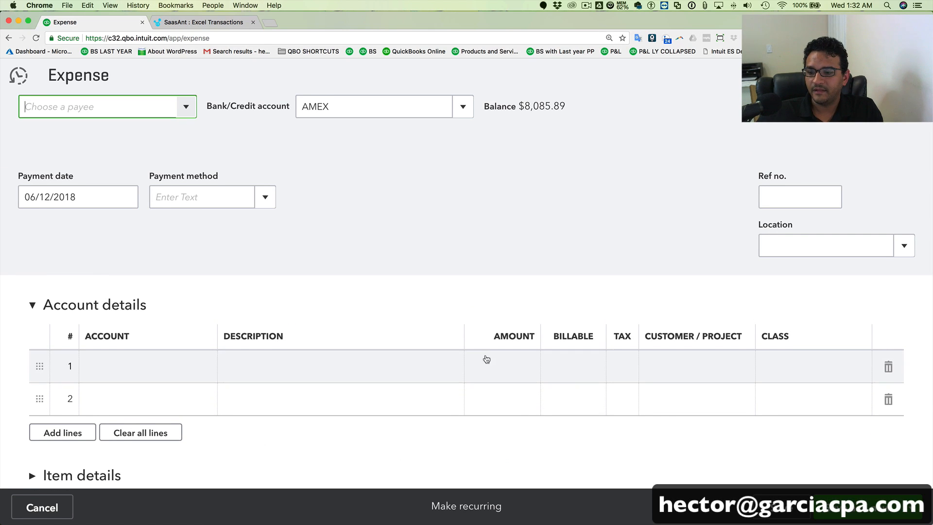
pyautogui.click(502, 359)
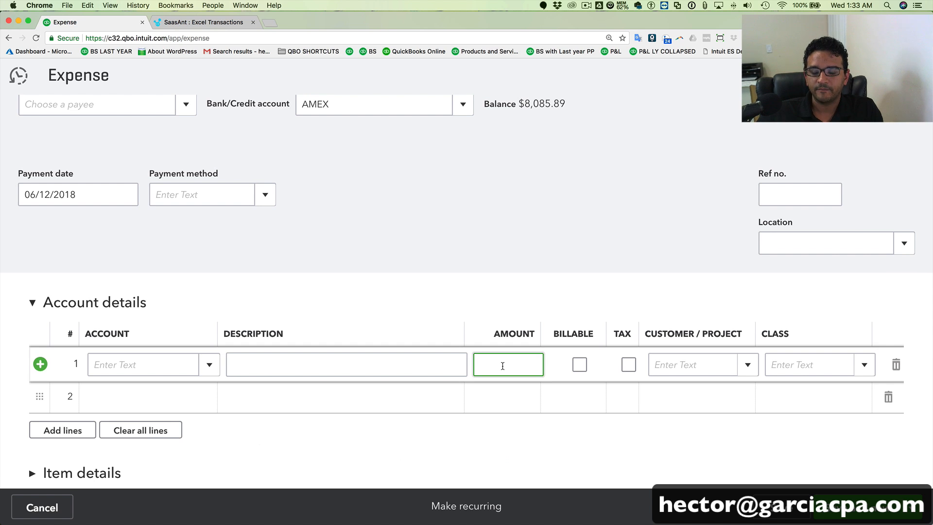
# Look over the first payment row in the workbook and examine the Expense form's Bank/Credit account field.
pyautogui.press('super+Tab')
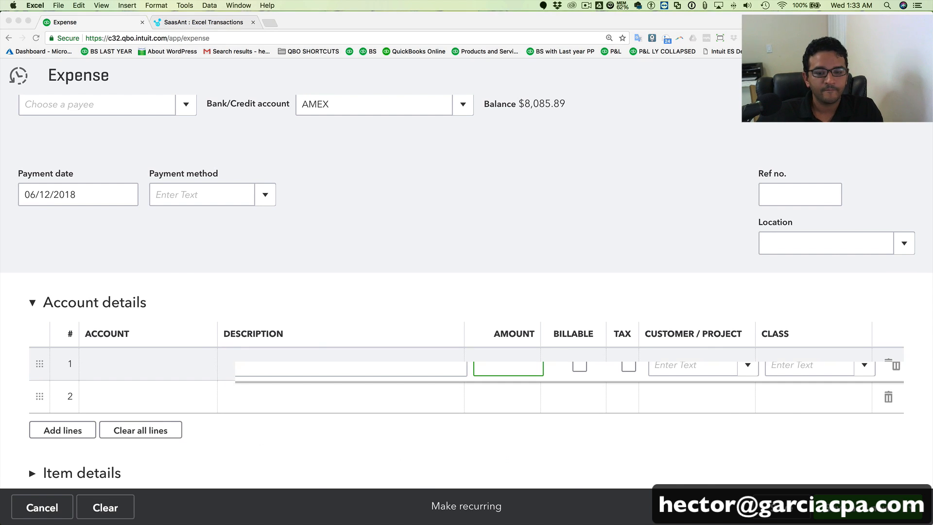
pyautogui.moveTo(464, 387); pyautogui.dragTo(479, 294)
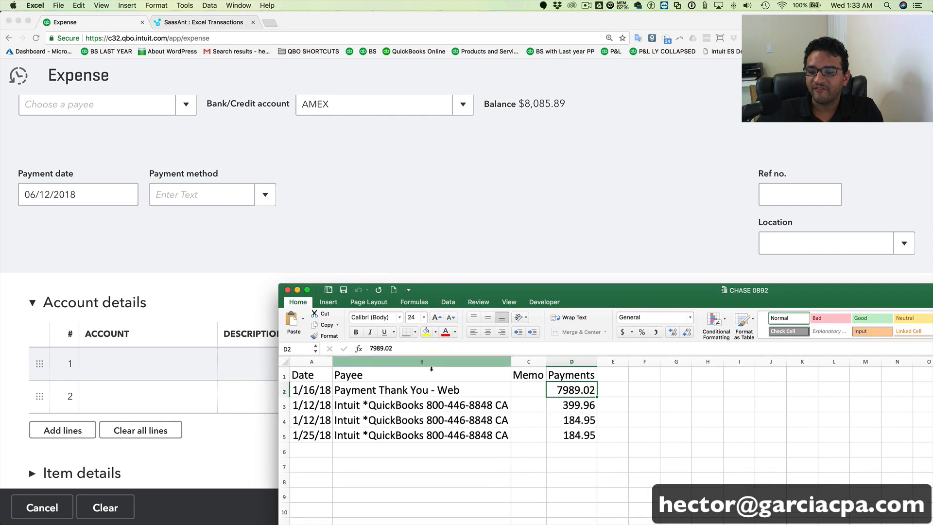
pyautogui.click(419, 393)
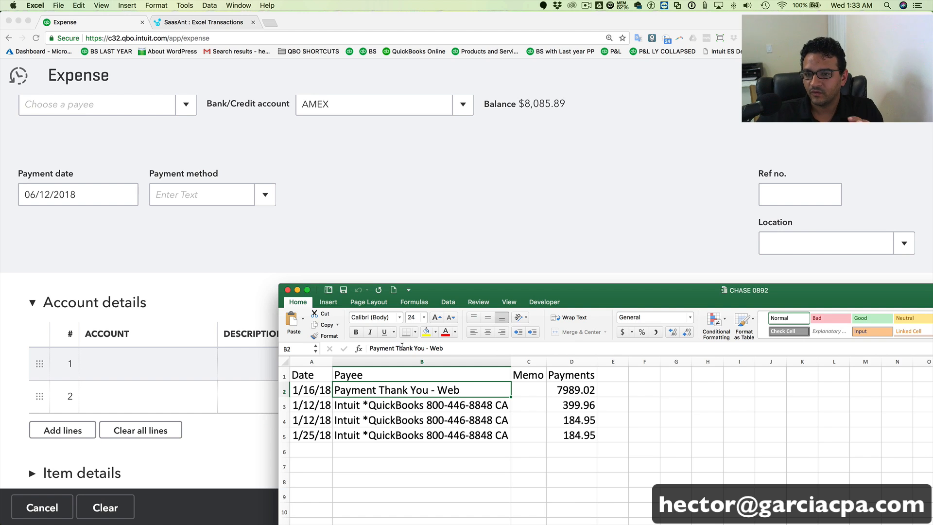
pyautogui.click(373, 212)
pyautogui.click(340, 104)
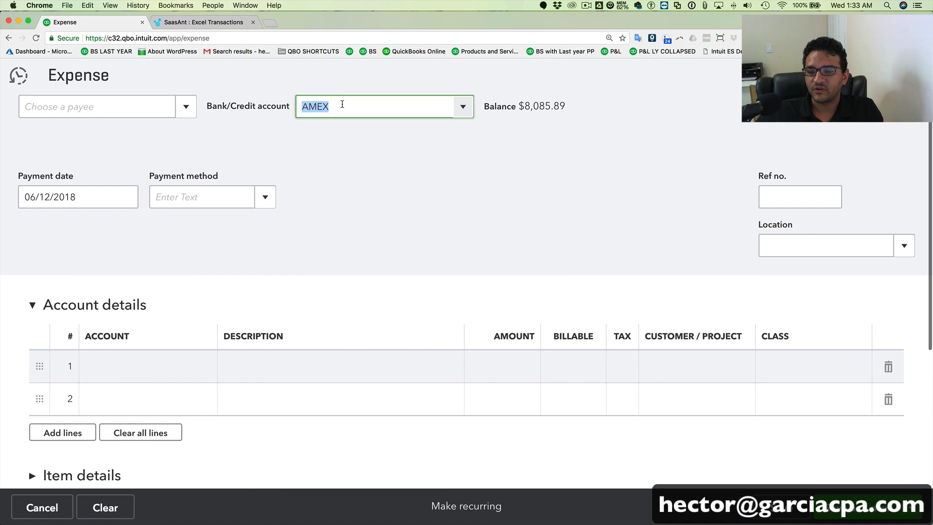
# Start a new account from the Expense form's Bank/Credit account field and set its account type to Credit Card.
pyautogui.moveTo(305, 107); pyautogui.dragTo(290, 105)
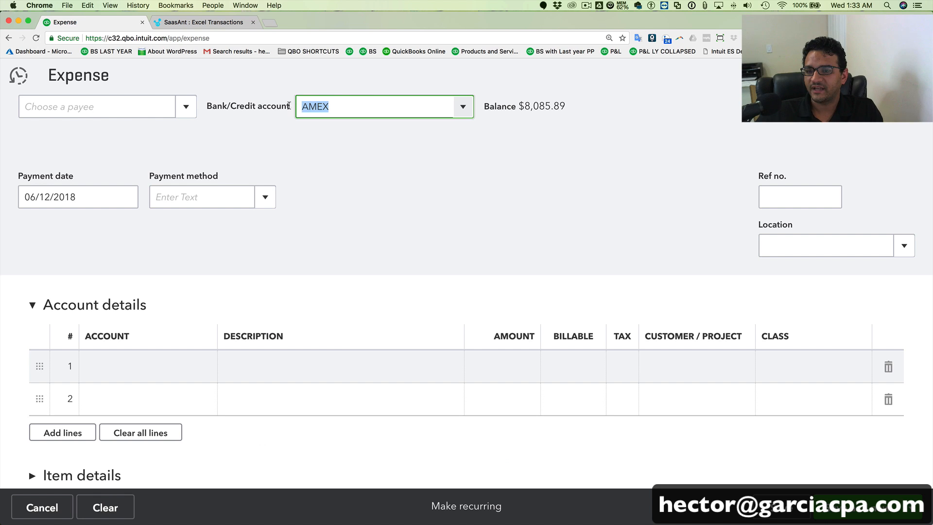
pyautogui.click(468, 109)
pyautogui.scroll(5, 367, 194)
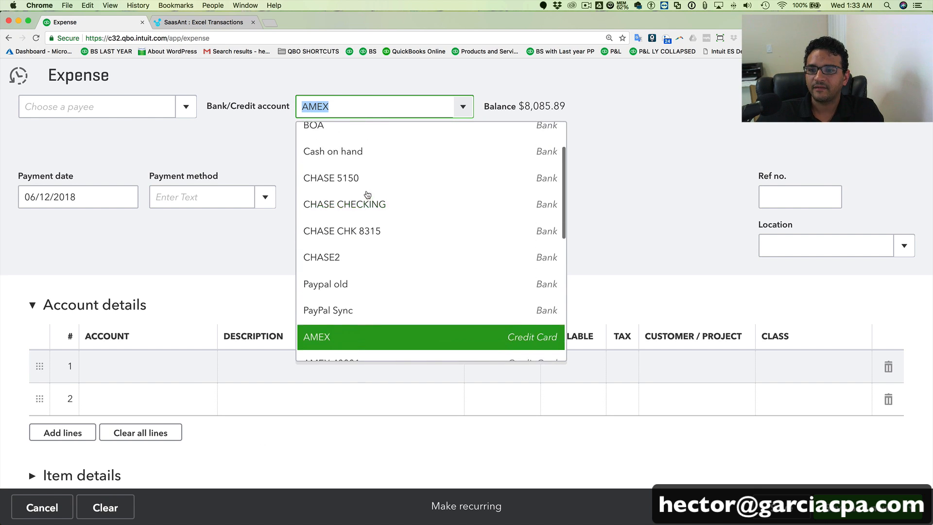
pyautogui.scroll(3, 367, 195)
pyautogui.click(346, 138)
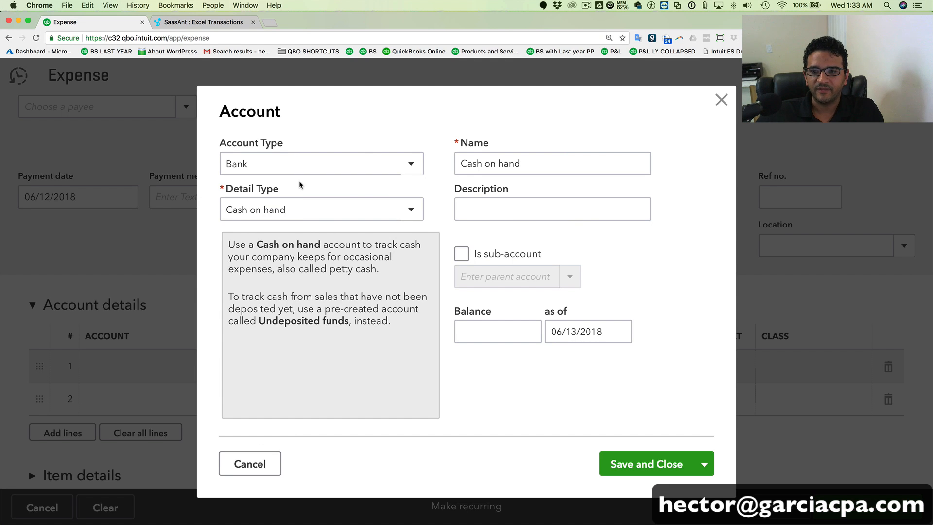
pyautogui.click(285, 163)
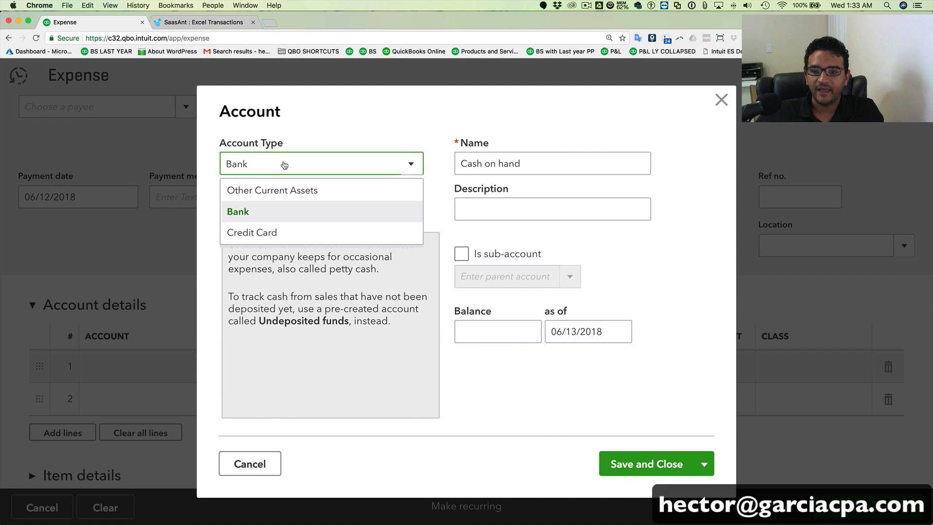
pyautogui.click(255, 232)
# Name the new credit card account CHASE 0082 and save it.
pyautogui.click(543, 164)
pyautogui.press('super+a')
pyautogui.write('C')
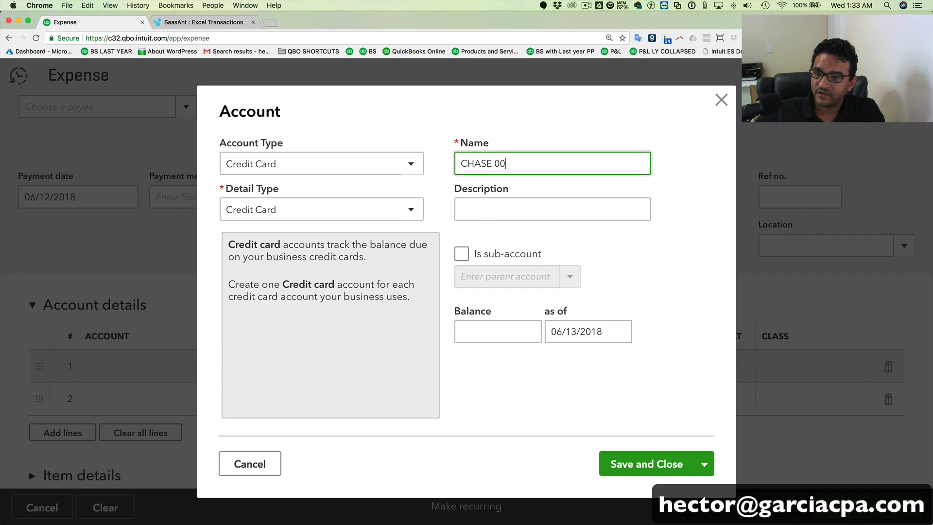
pyautogui.moveTo(568, 154); pyautogui.dragTo(445, 163)
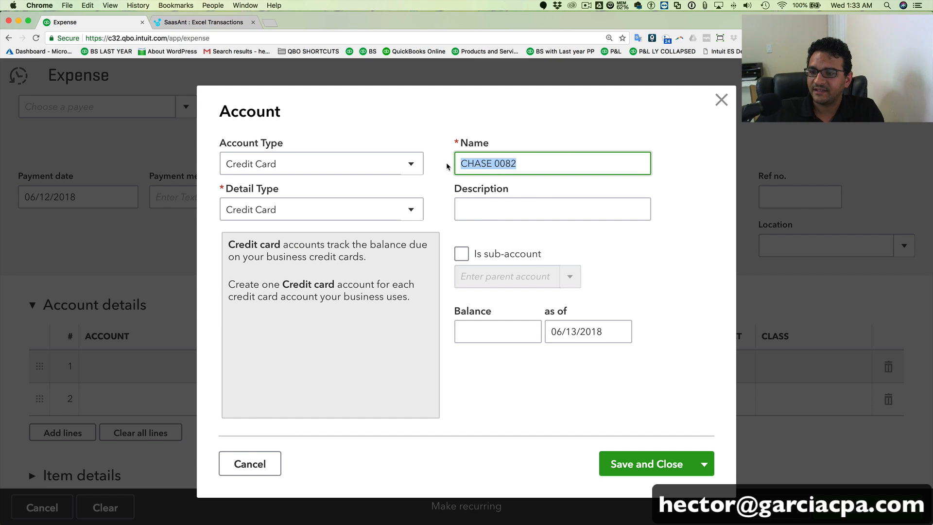
pyautogui.click(647, 471)
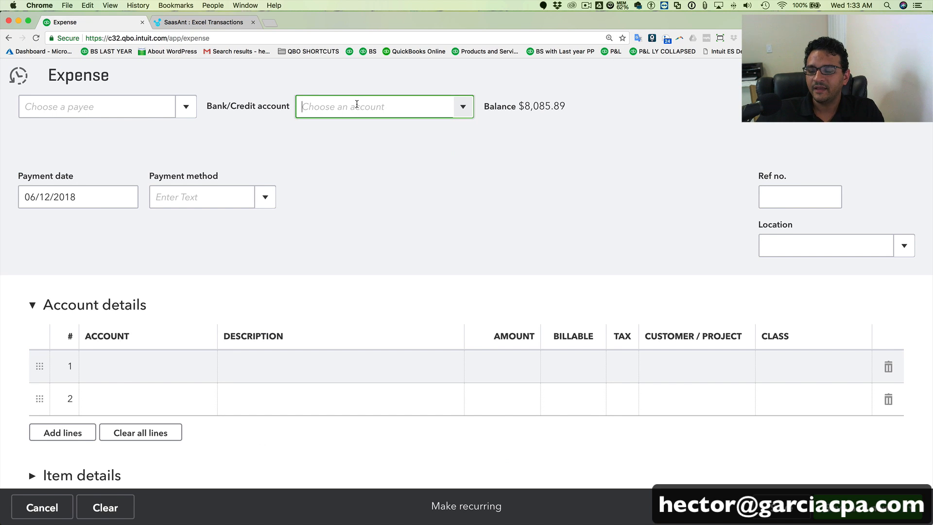
# Leave the Expense form without saving and switch to the SaasAnt Map QBO Fields page.
pyautogui.press('Escape')
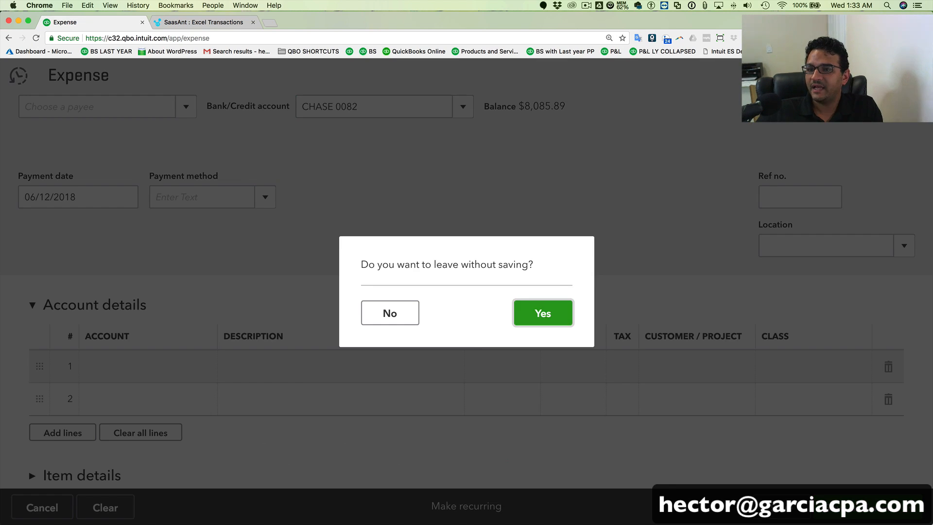
pyautogui.click(523, 321)
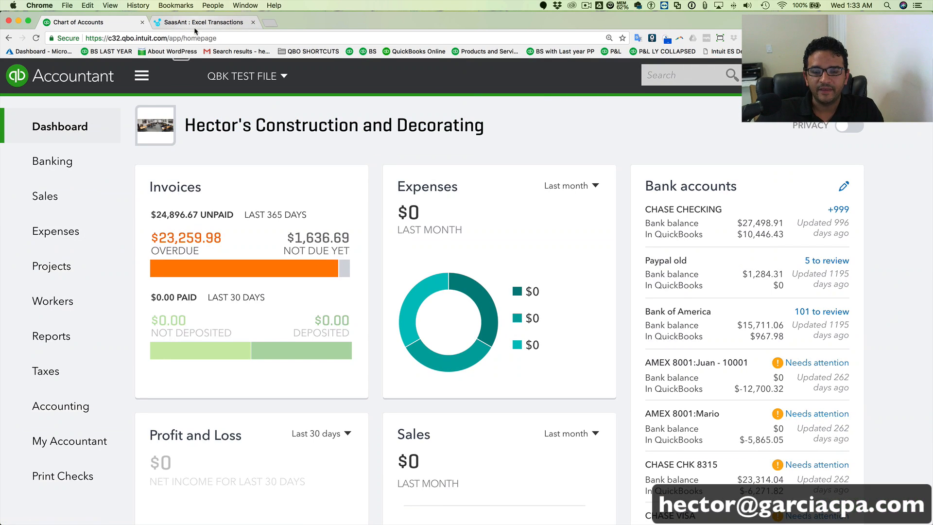
pyautogui.click(197, 23)
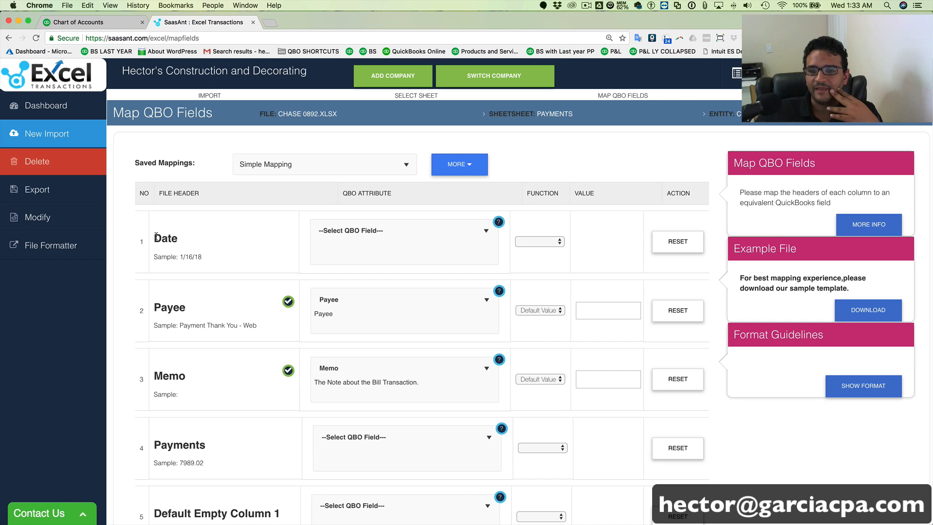
# Look through the available QBO fields and map the Date file header to Payment Date.
pyautogui.click(357, 233)
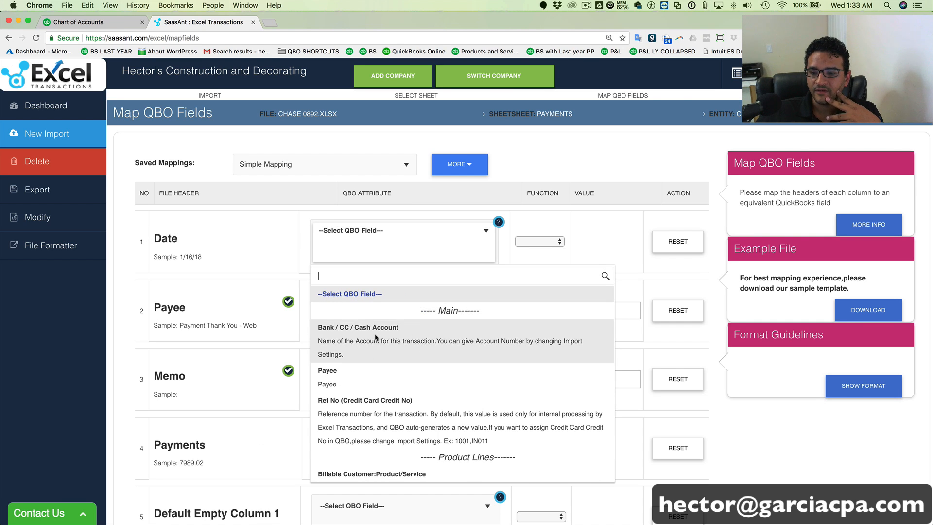
pyautogui.scroll(-1, 382, 379)
pyautogui.scroll(-3, 382, 378)
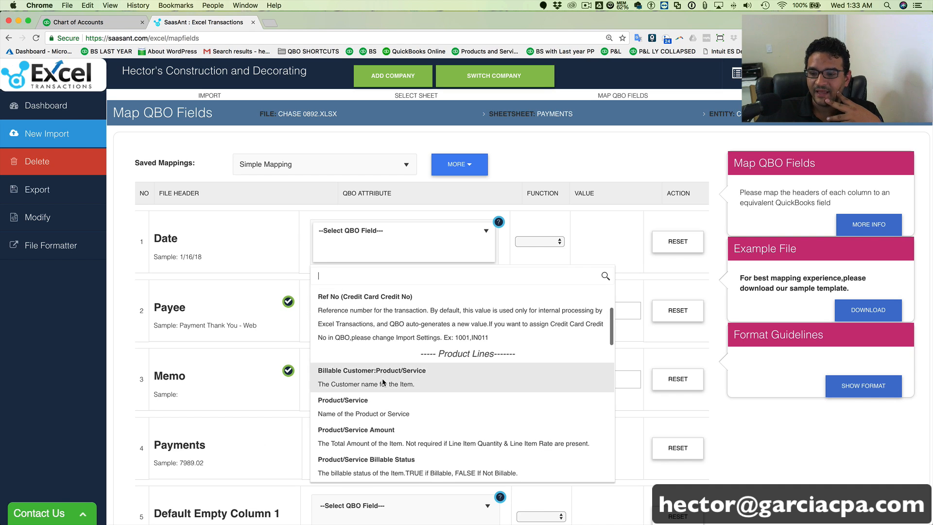
pyautogui.scroll(2, 380, 346)
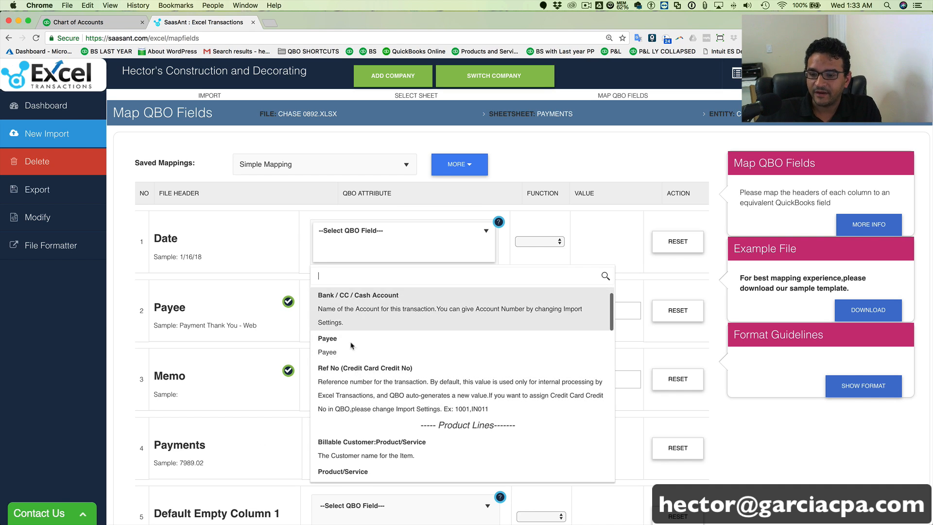
pyautogui.scroll(1, 366, 343)
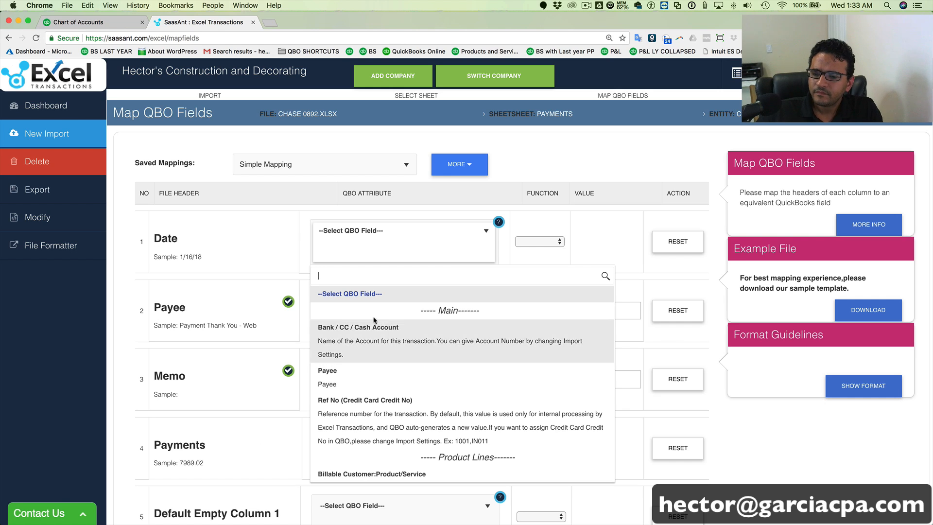
pyautogui.scroll(-3, 379, 384)
pyautogui.scroll(-10, 383, 388)
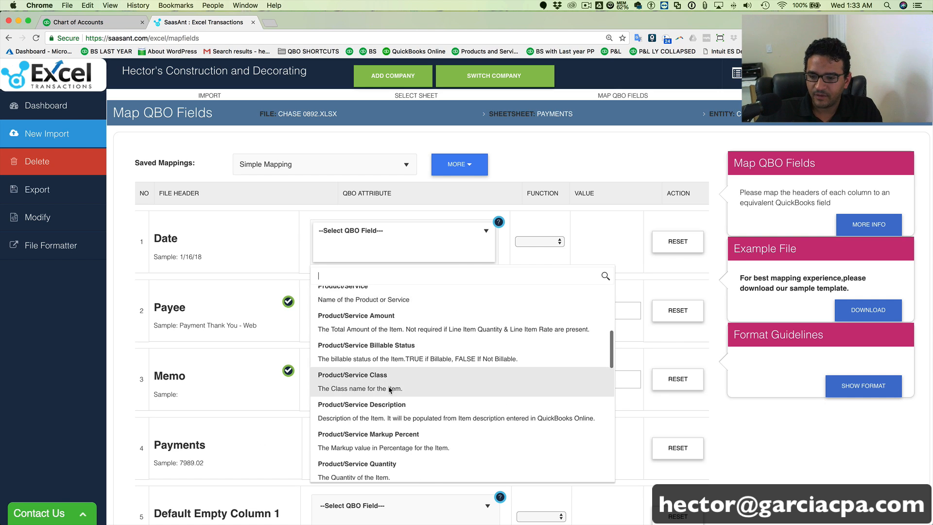
pyautogui.scroll(4, 394, 388)
pyautogui.scroll(-8, 395, 388)
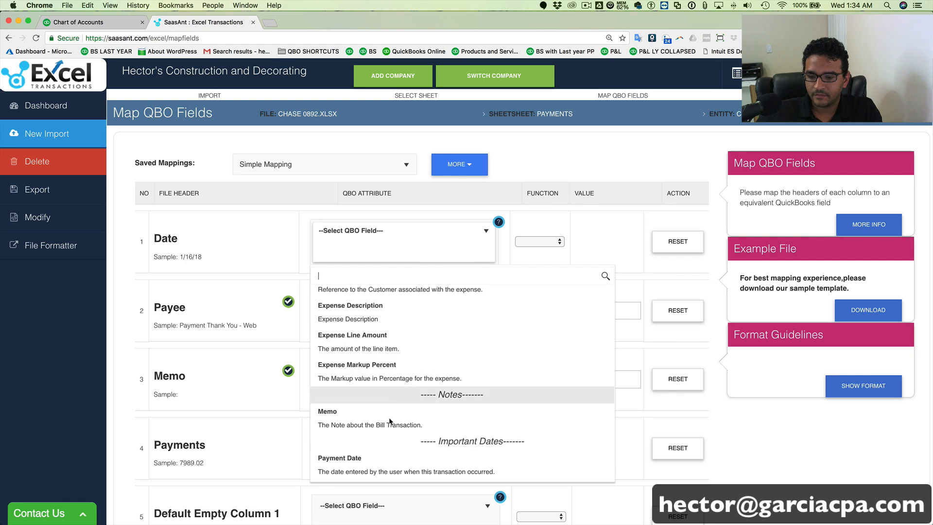
pyautogui.click(371, 469)
pyautogui.click(369, 256)
pyautogui.scroll(-15, 374, 438)
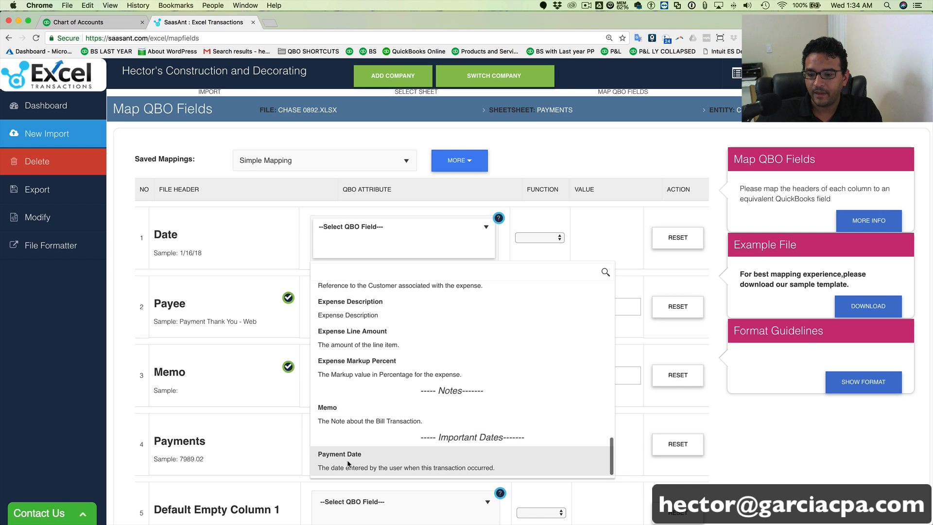
pyautogui.click(349, 461)
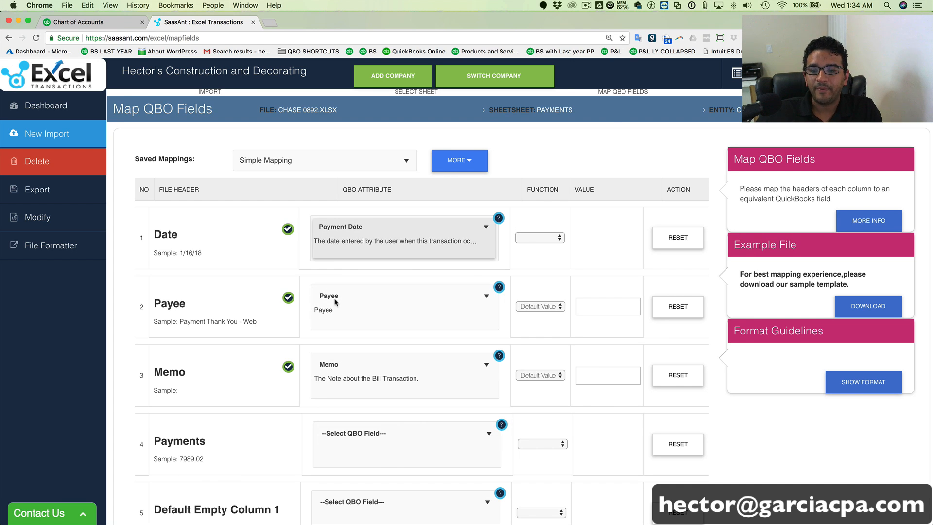
# Reselect Payee as the QBO field for the Payee header and Memo for the Memo header.
pyautogui.click(335, 303)
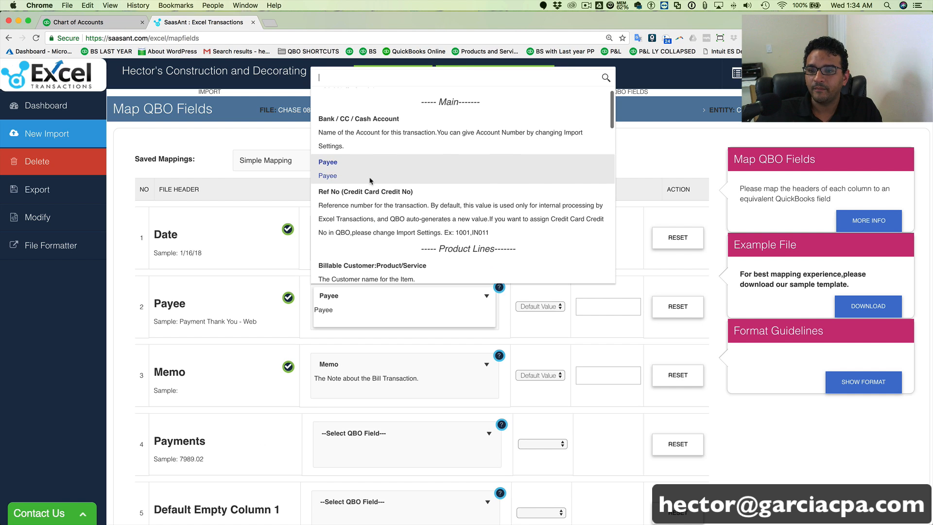
pyautogui.click(334, 169)
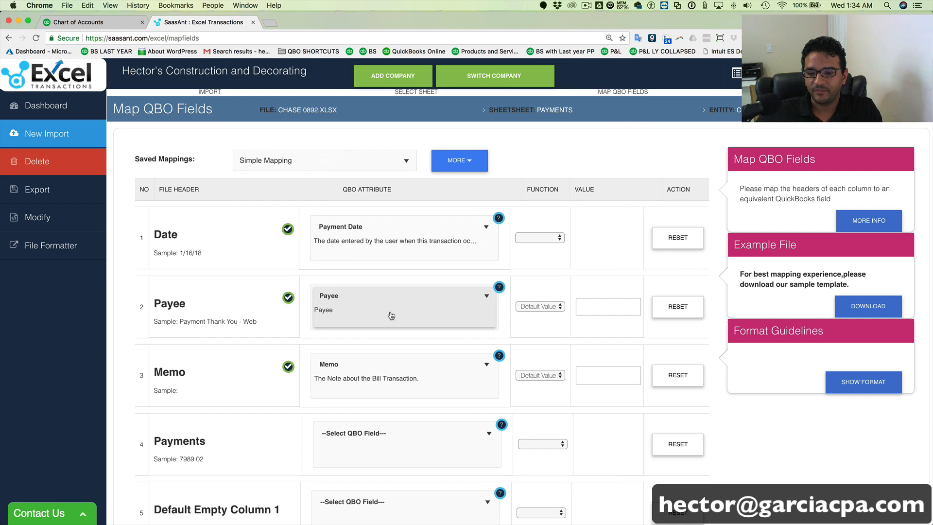
pyautogui.click(348, 366)
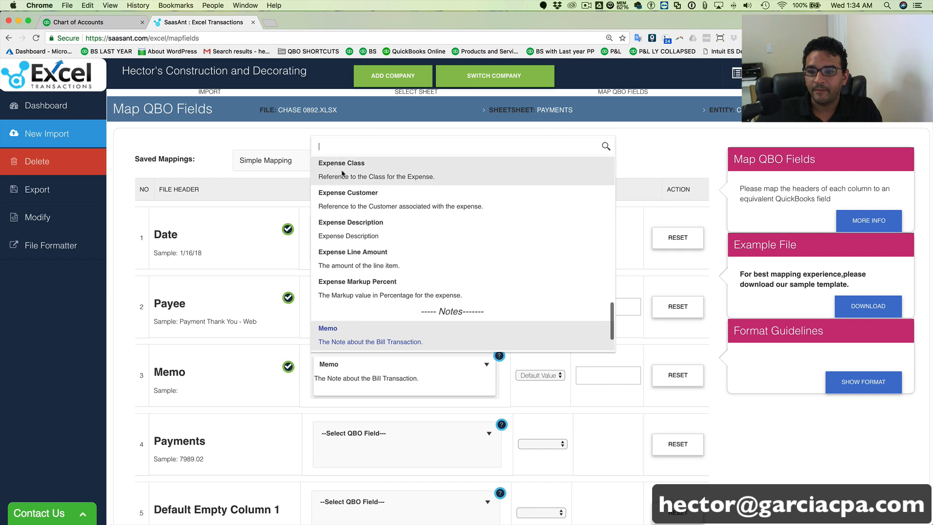
pyautogui.write('mem')
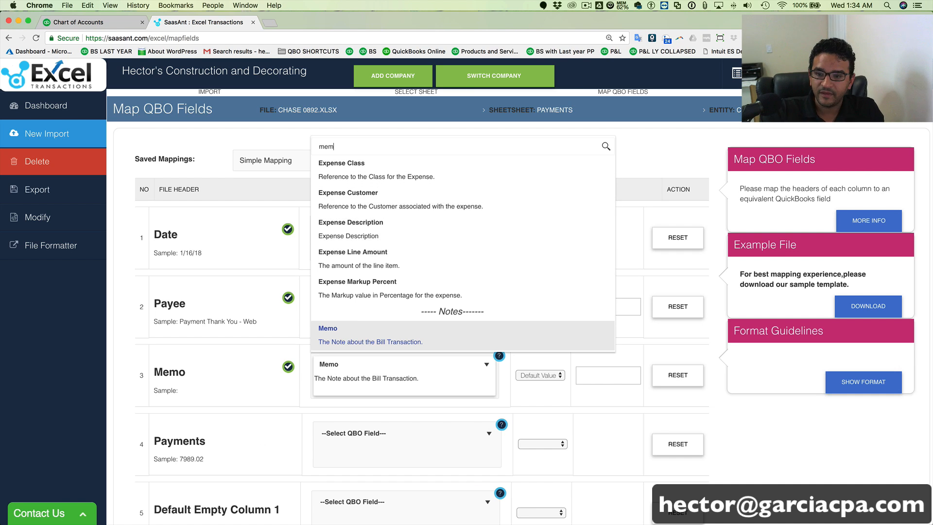
pyautogui.write('o')
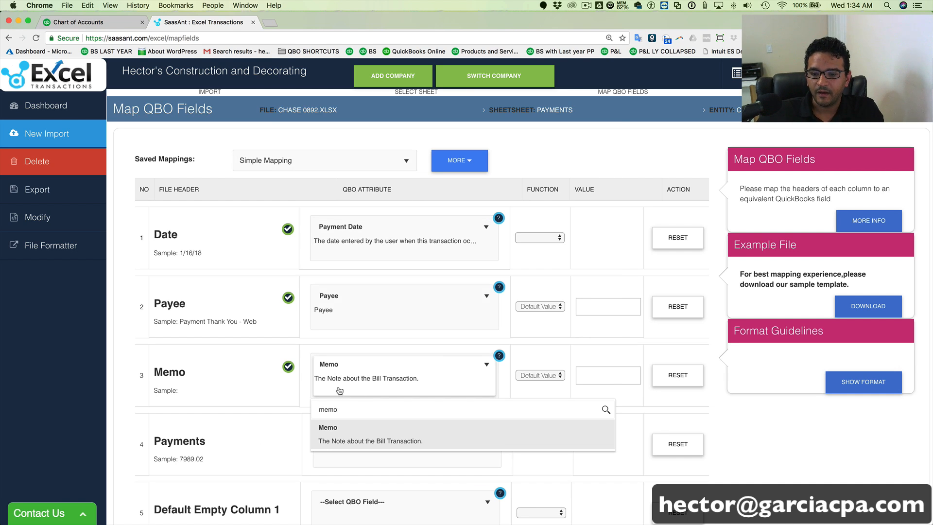
pyautogui.click(348, 434)
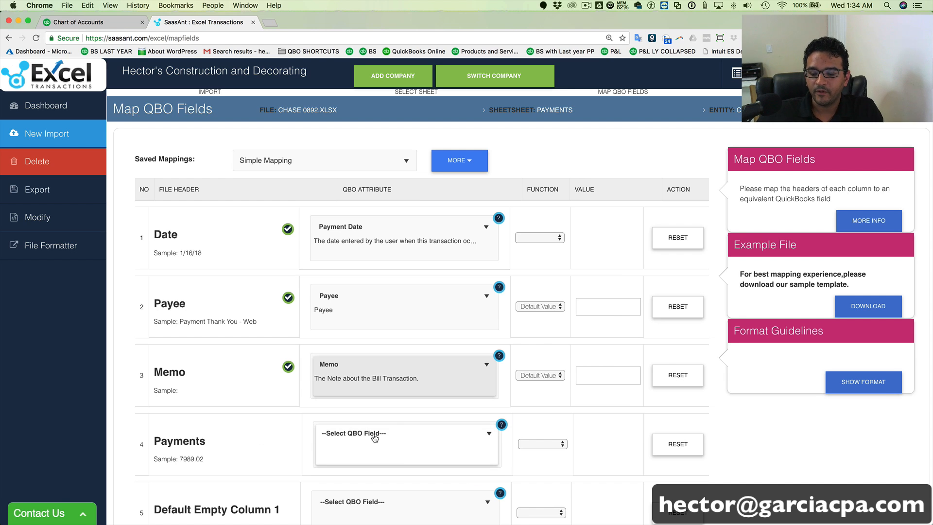
# Map the Payments file header to the Expense Line Amount field under Expense Lines.
pyautogui.click(390, 453)
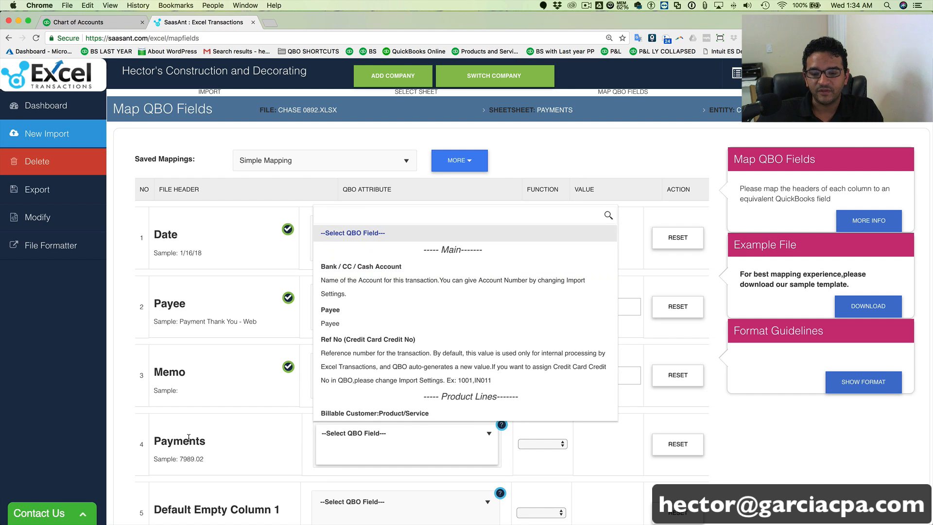
pyautogui.moveTo(153, 441); pyautogui.dragTo(216, 443)
pyautogui.click(382, 443)
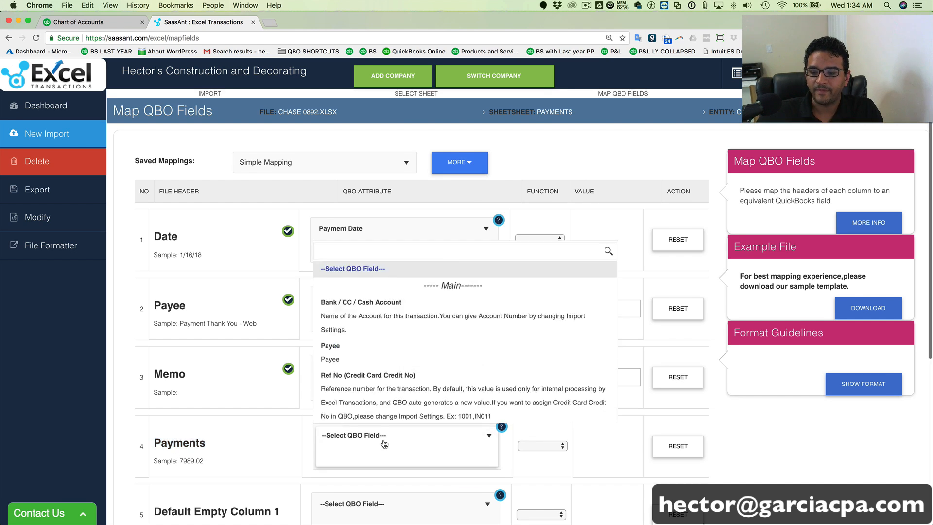
pyautogui.scroll(-3, 401, 381)
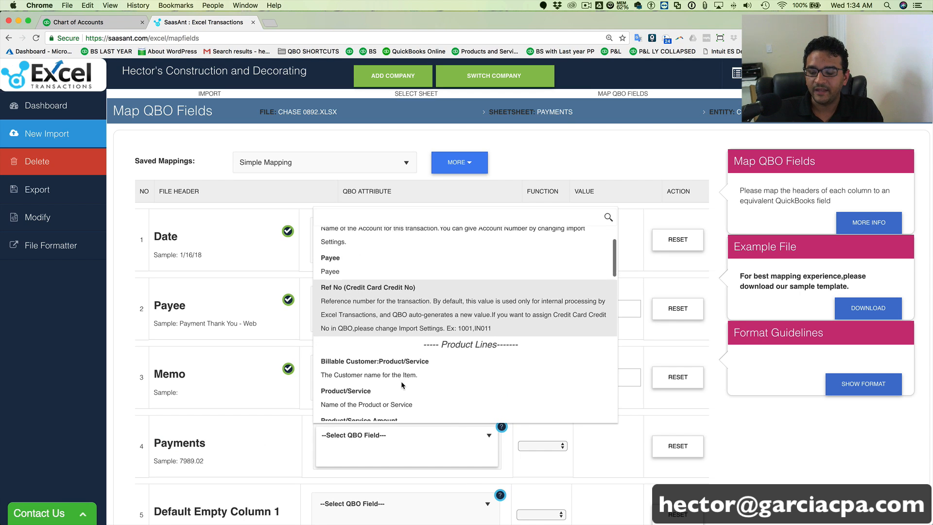
pyautogui.scroll(-1, 403, 370)
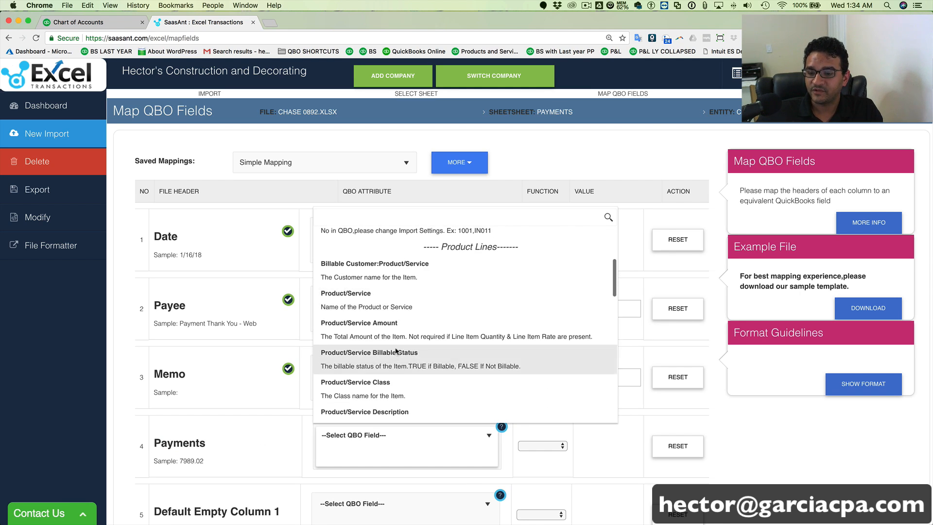
pyautogui.scroll(-2, 403, 355)
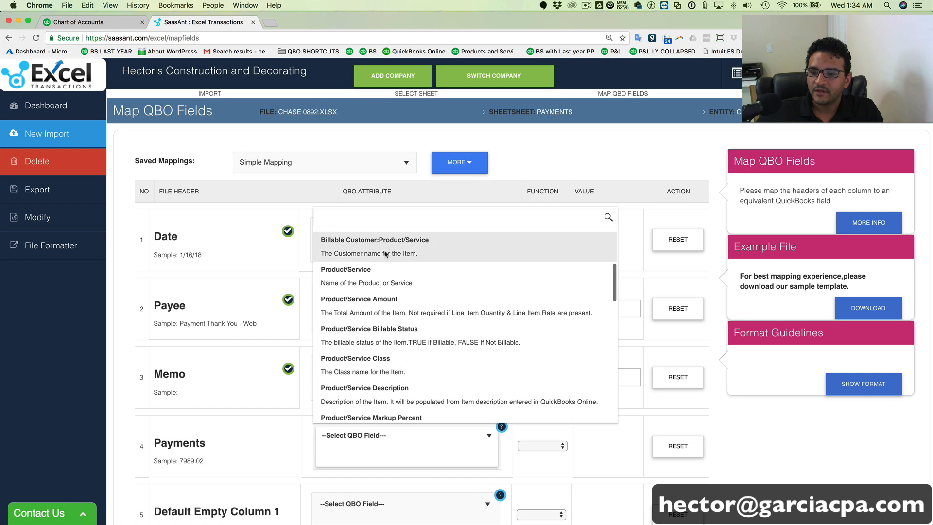
pyautogui.scroll(-5, 386, 365)
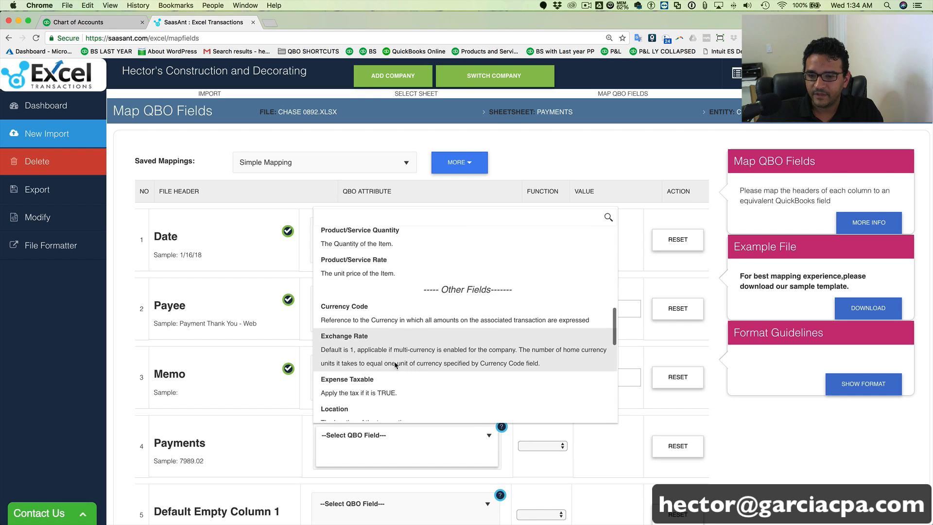
pyautogui.scroll(-2, 396, 364)
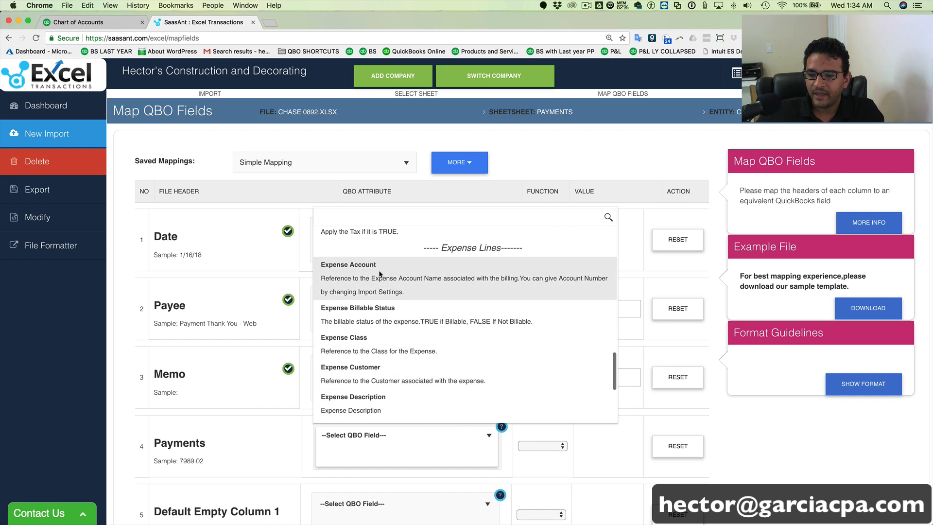
pyautogui.scroll(-3, 385, 327)
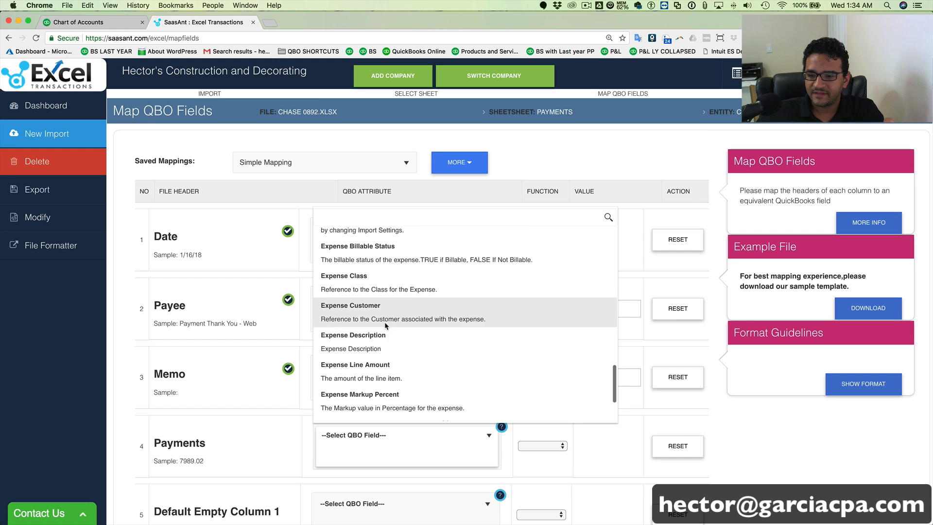
pyautogui.click(377, 363)
pyautogui.scroll(-3, 397, 432)
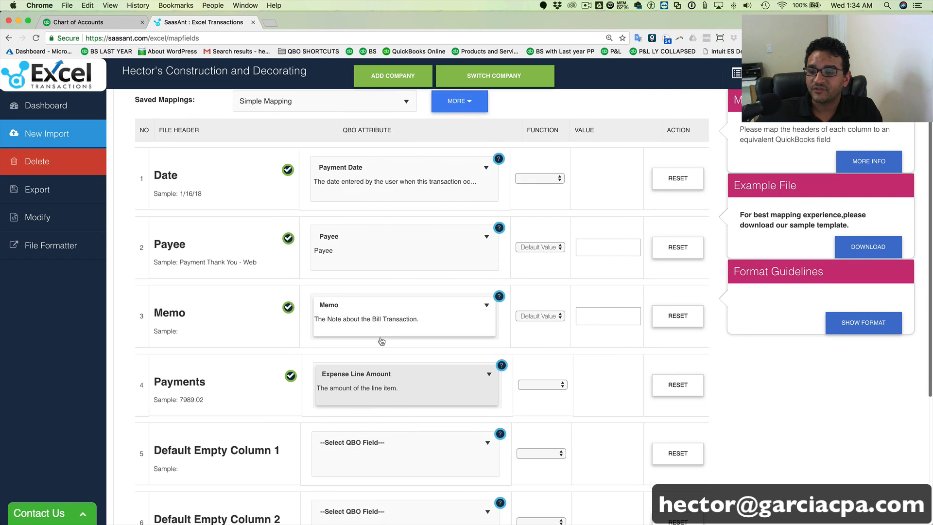
pyautogui.scroll(2, 408, 391)
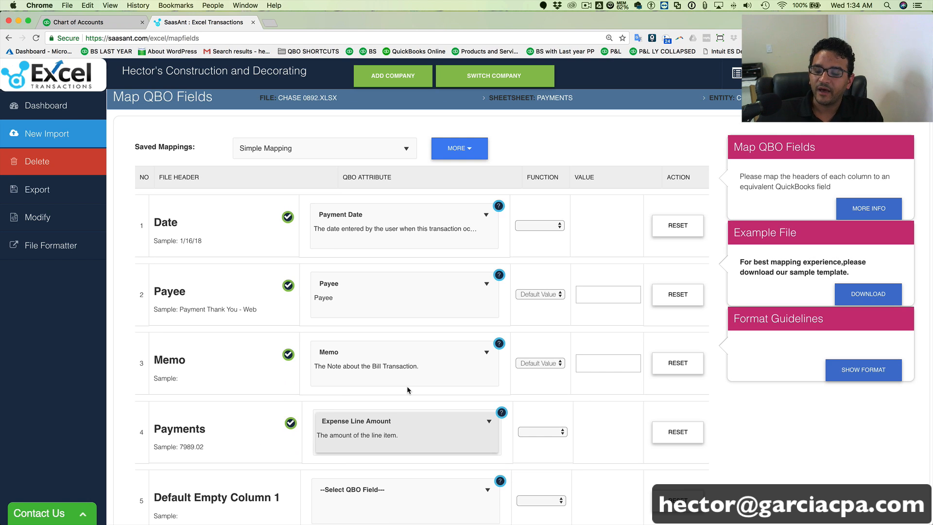
pyautogui.scroll(2, 242, 384)
pyautogui.scroll(-2, 243, 384)
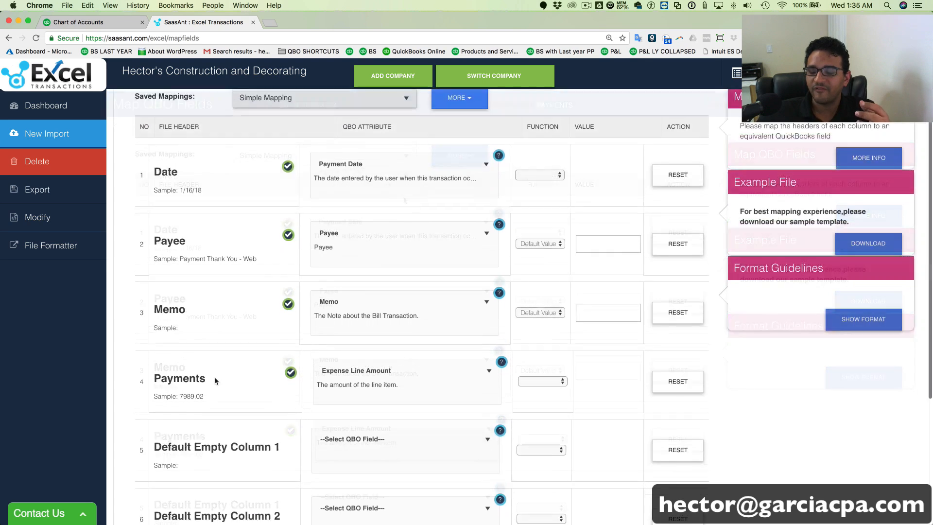
# Map Default Empty Column 1 to the Expense Account field and set its function to Default Value.
pyautogui.scroll(-4, 215, 377)
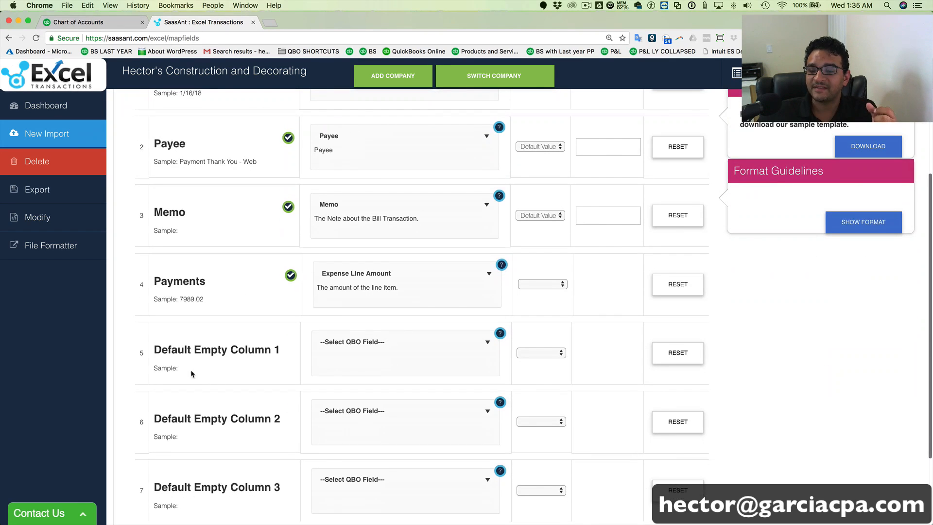
pyautogui.moveTo(155, 350); pyautogui.dragTo(279, 347)
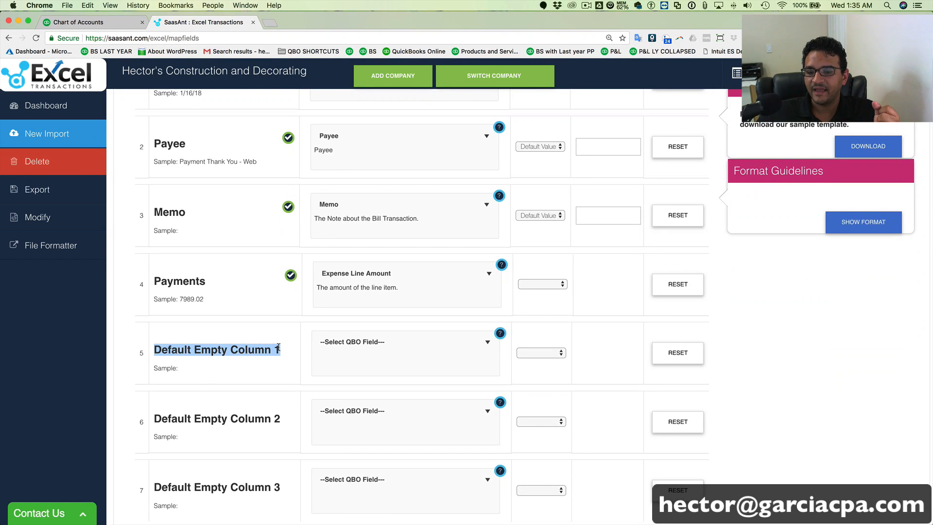
pyautogui.click(437, 354)
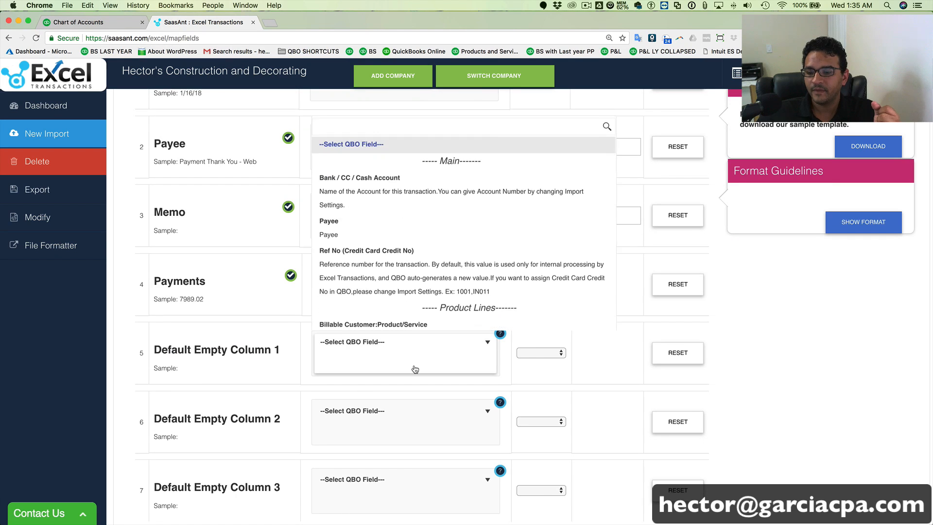
pyautogui.scroll(-10, 398, 285)
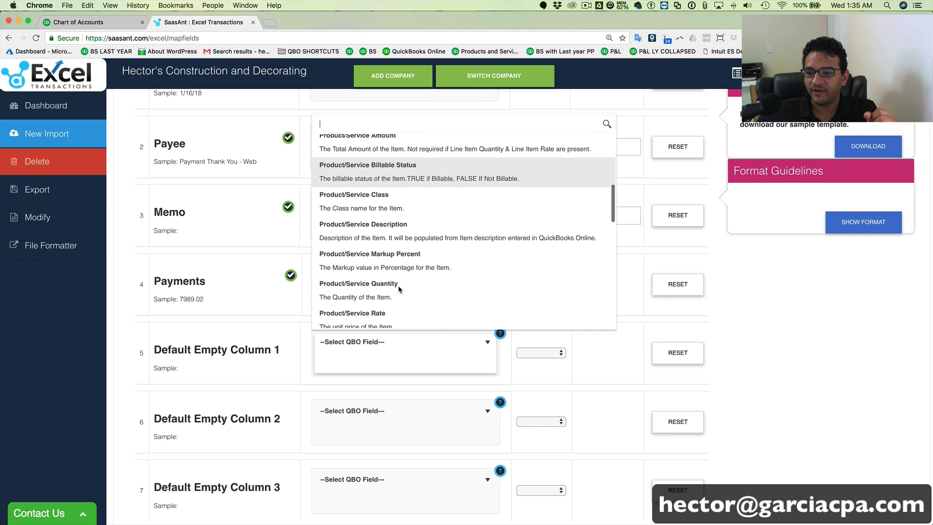
pyautogui.scroll(-5, 390, 309)
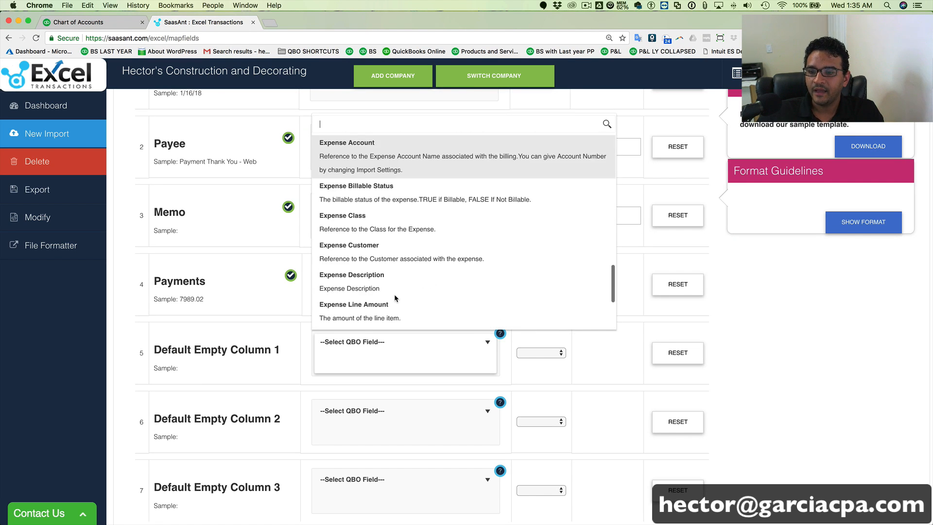
pyautogui.click(364, 167)
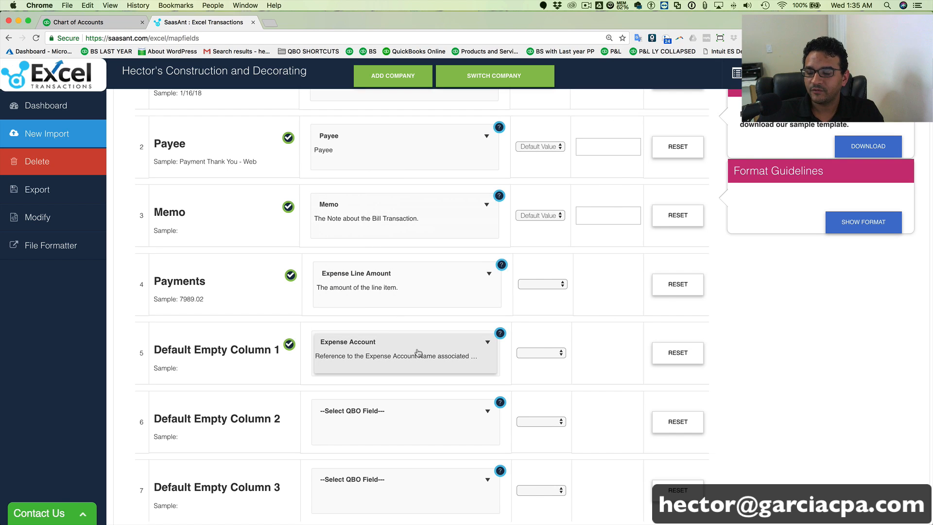
pyautogui.click(541, 353)
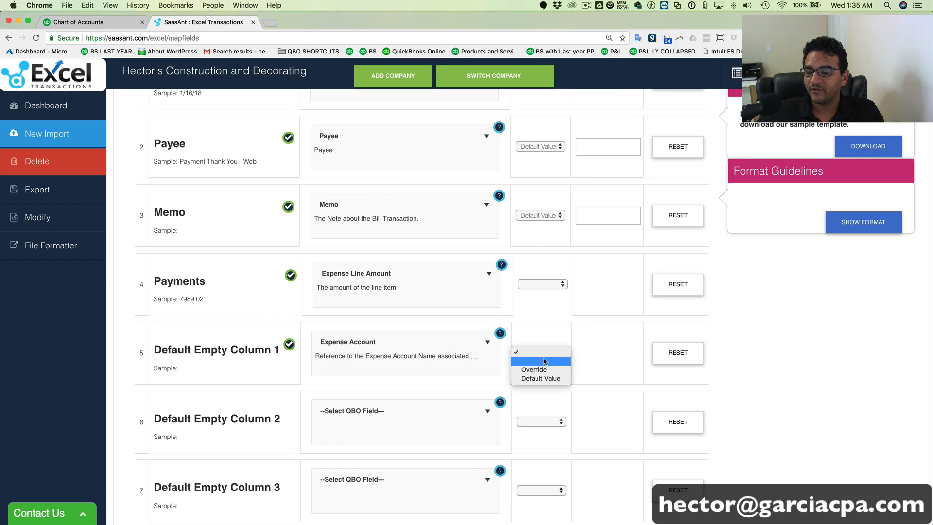
pyautogui.click(545, 379)
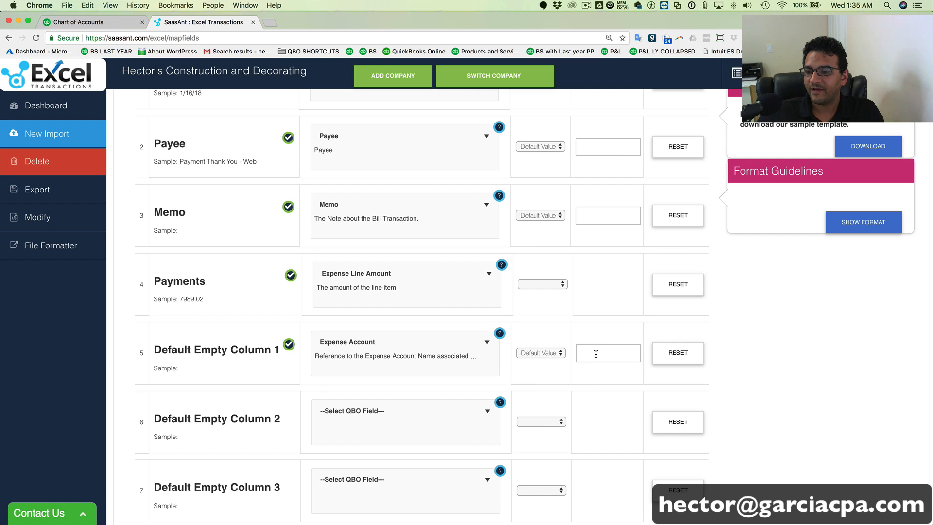
pyautogui.click(593, 353)
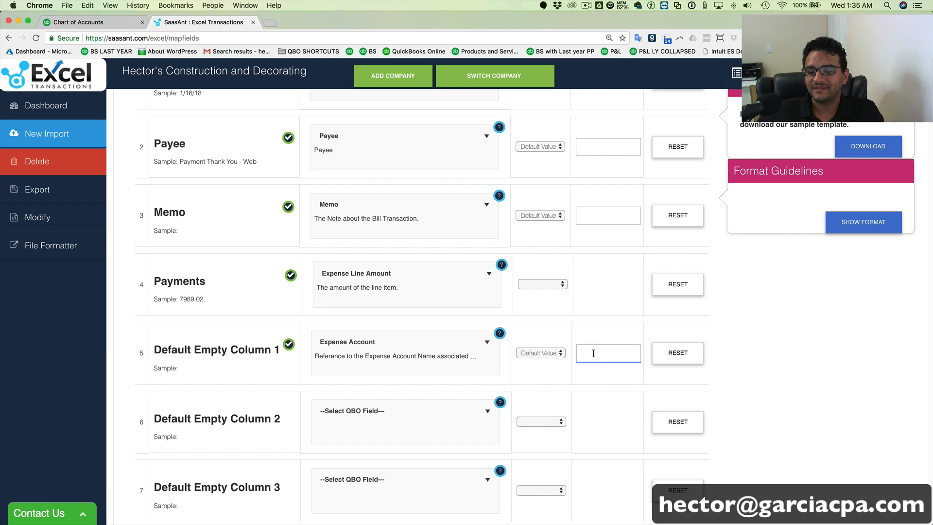
# Switch to the QuickBooks Online company, open its Chart of Accounts and filter the accounts by "unca".
pyautogui.click(100, 23)
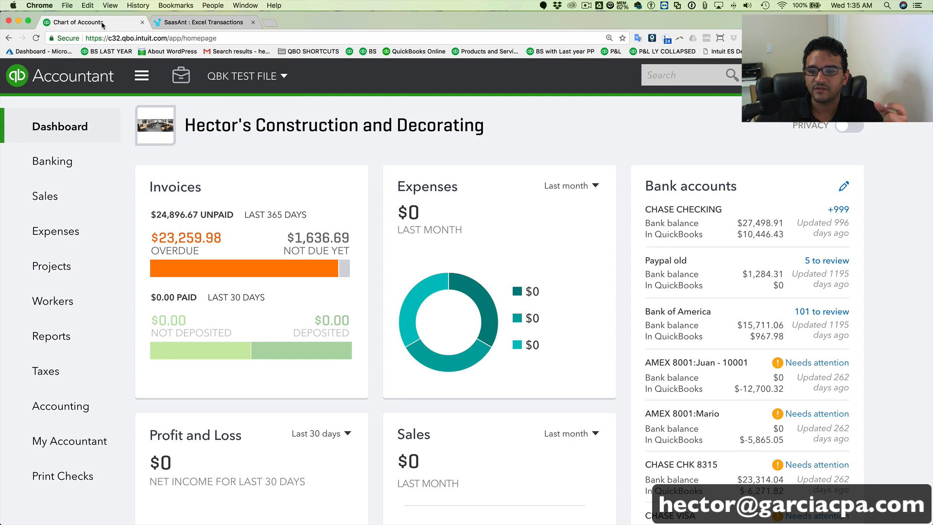
pyautogui.click(805, 76)
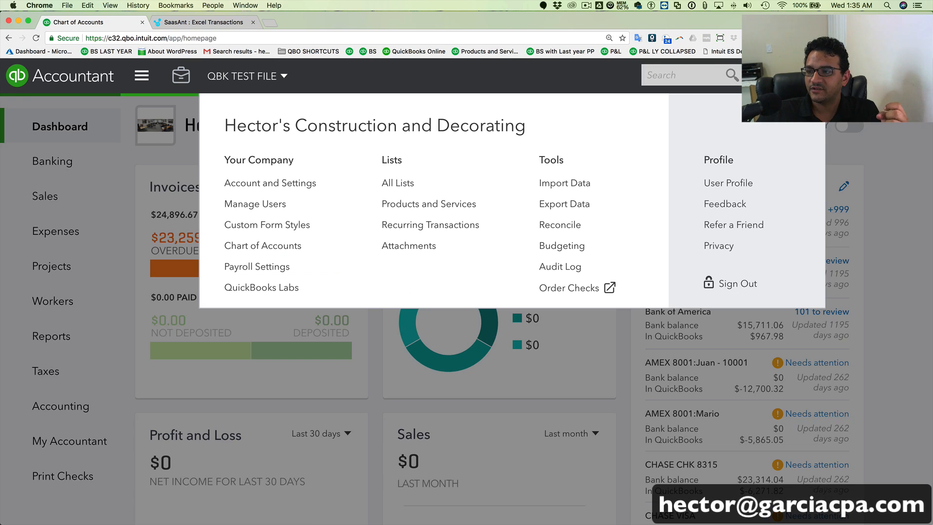
pyautogui.click(265, 247)
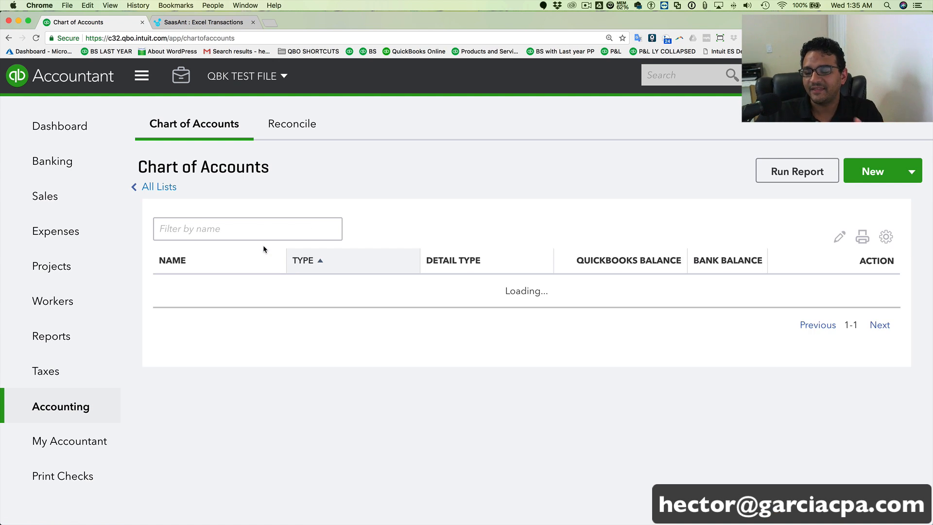
pyautogui.scroll(-6, 253, 325)
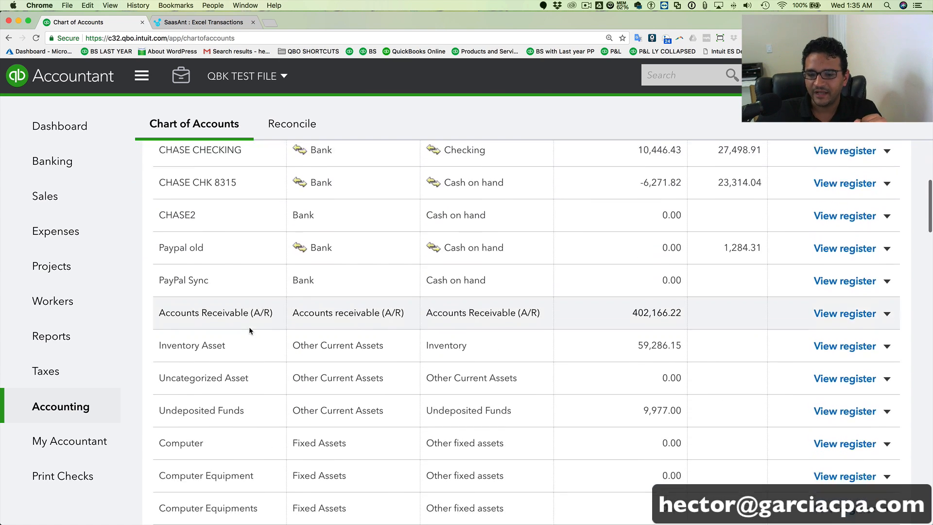
pyautogui.scroll(4, 250, 324)
pyautogui.scroll(-5, 250, 325)
pyautogui.scroll(6, 250, 325)
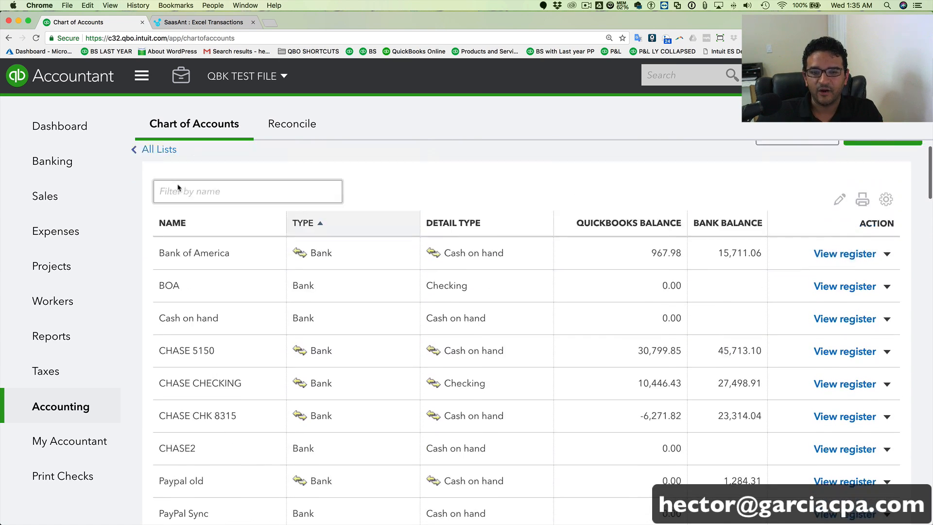
pyautogui.click(187, 228)
pyautogui.write('unca')
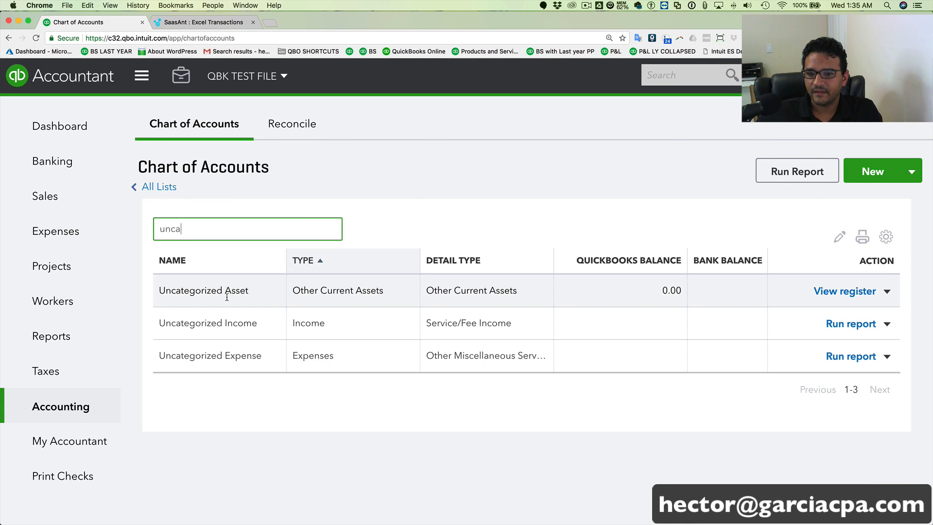
# Copy the account name Uncategorized Expense and paste it as the default value for Default Empty Column 1 in SaasAnt.
pyautogui.moveTo(263, 359); pyautogui.dragTo(159, 357)
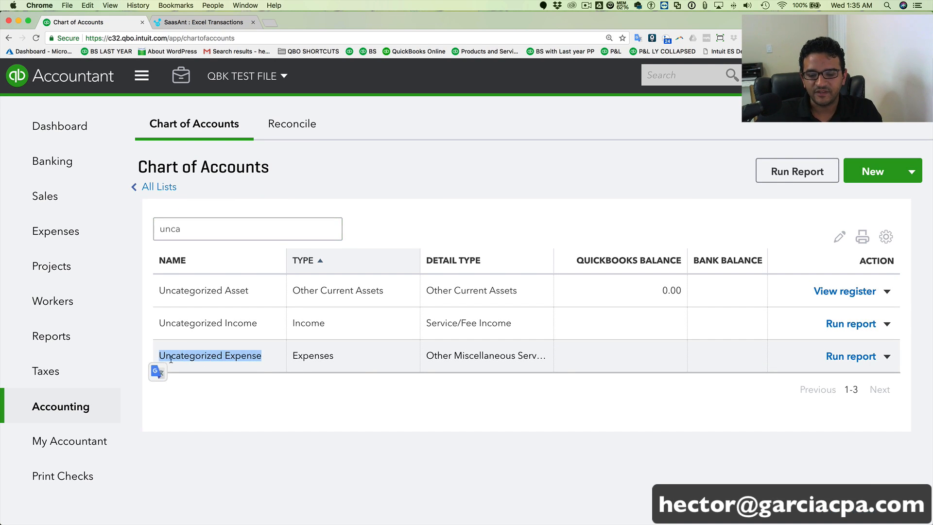
pyautogui.rightClick(204, 357)
pyautogui.click(234, 377)
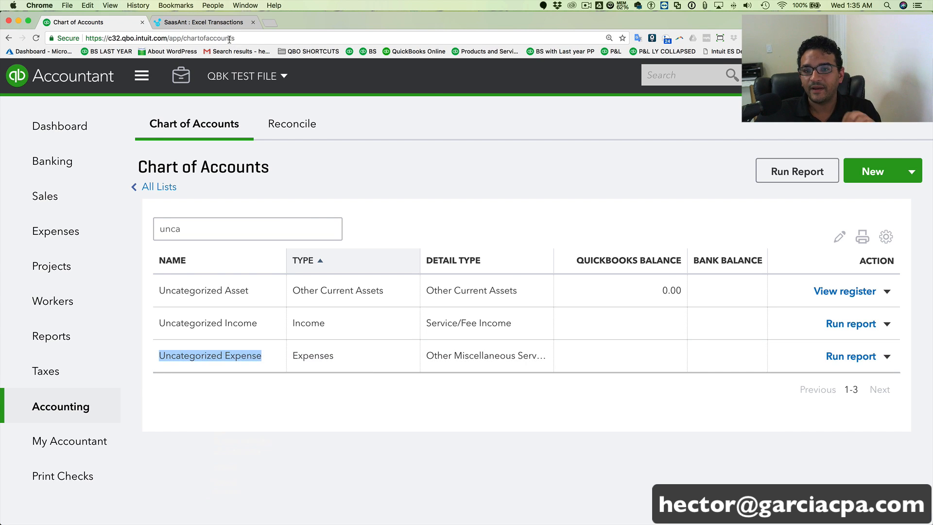
pyautogui.click(196, 21)
pyautogui.rightClick(597, 351)
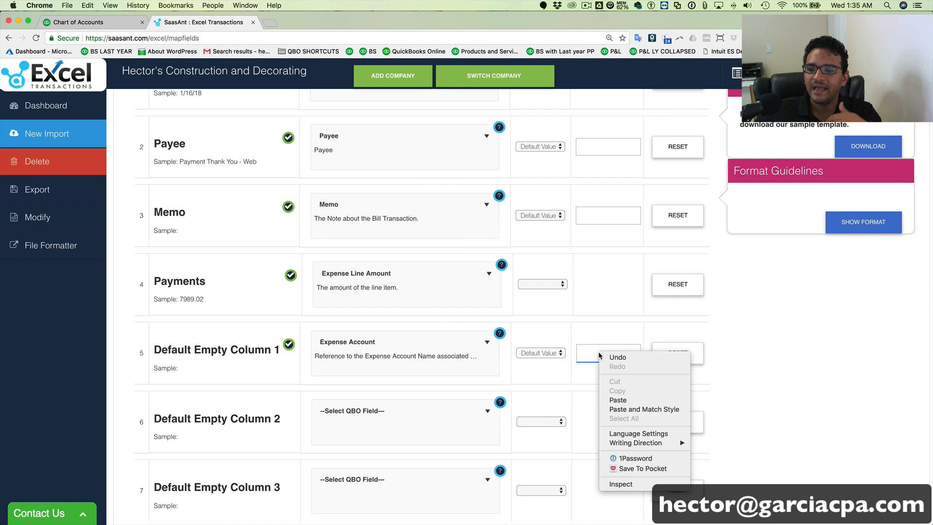
pyautogui.click(605, 396)
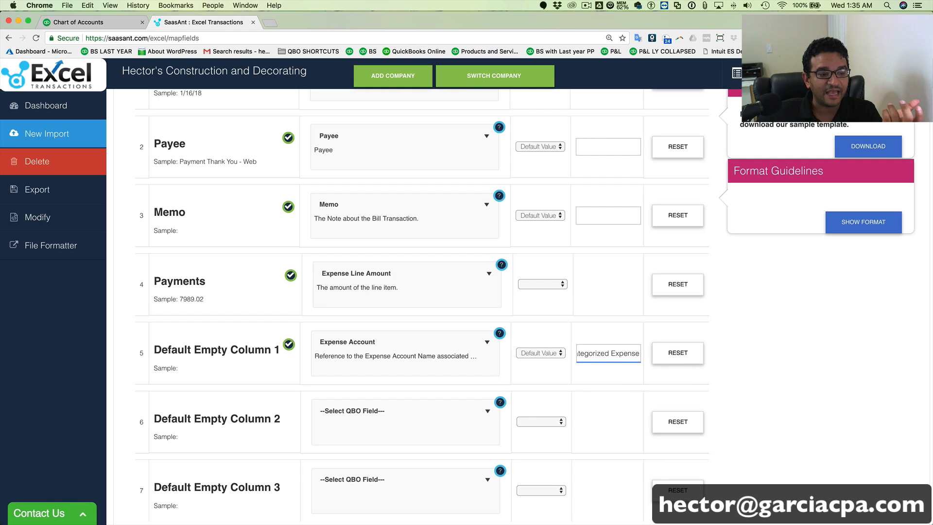
# Switch to the CHASE 0892 workbook in Excel, enter the header Category in cell E1, and close the workbook.
pyautogui.press('super+Tab')
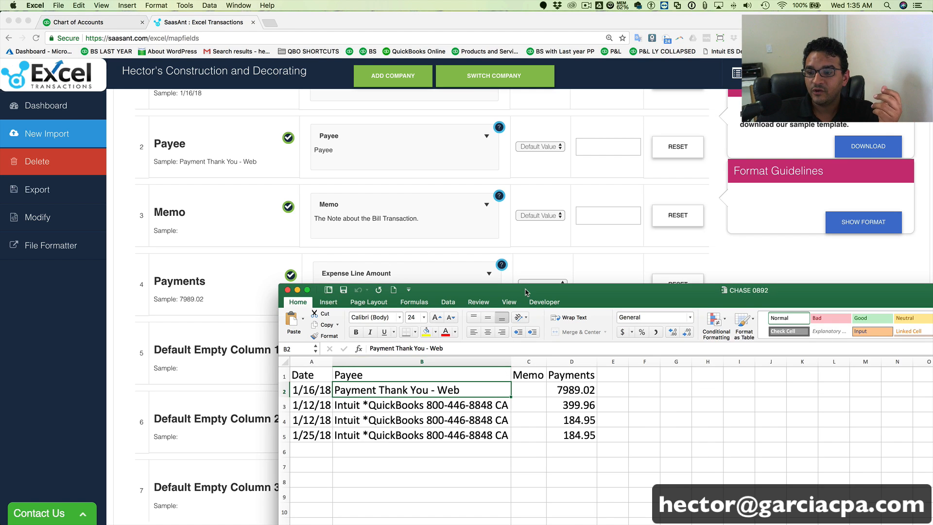
pyautogui.moveTo(525, 292); pyautogui.dragTo(375, 119)
pyautogui.click(467, 205)
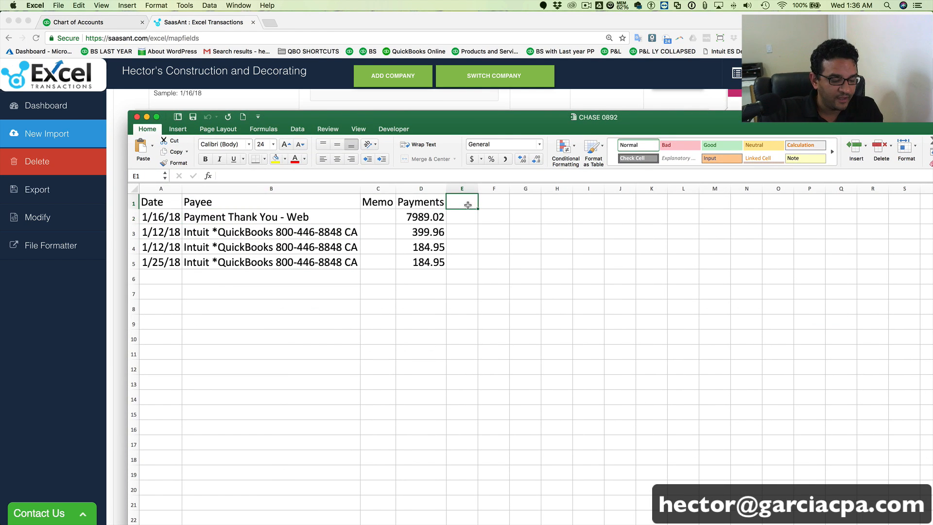
pyautogui.write('Cate')
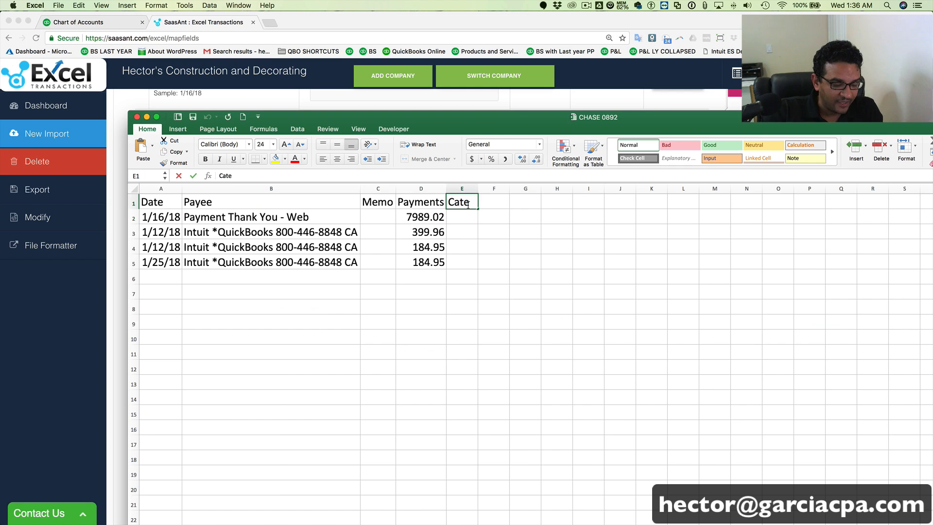
pyautogui.write('gory')
pyautogui.press('Return')
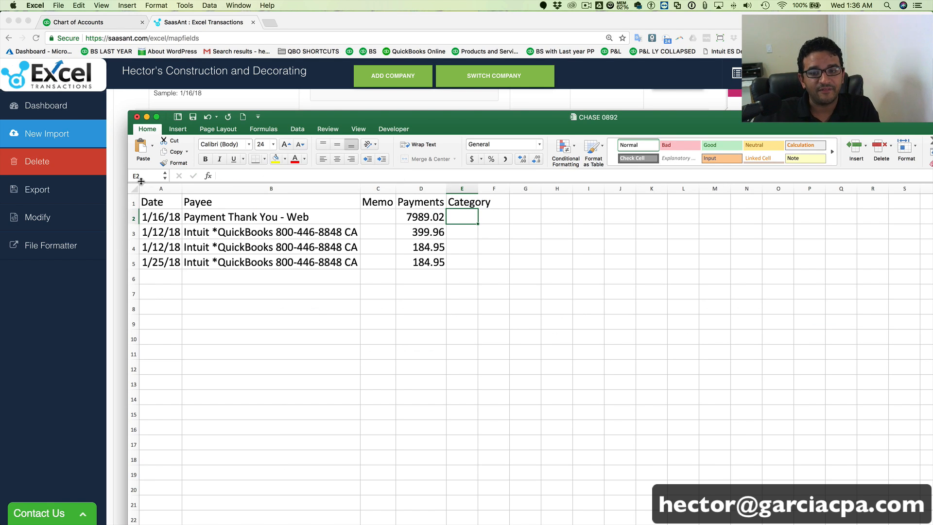
pyautogui.click(137, 117)
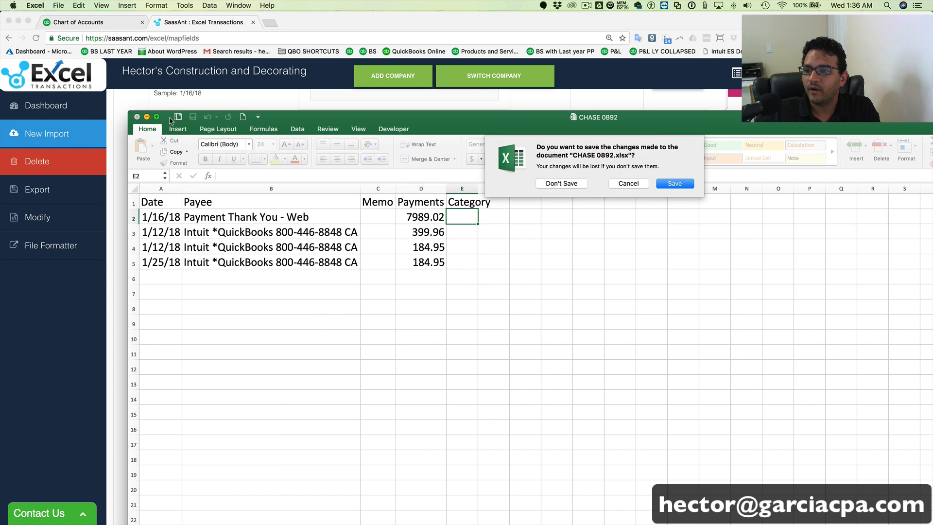
pyautogui.moveTo(558, 125); pyautogui.dragTo(0, 283)
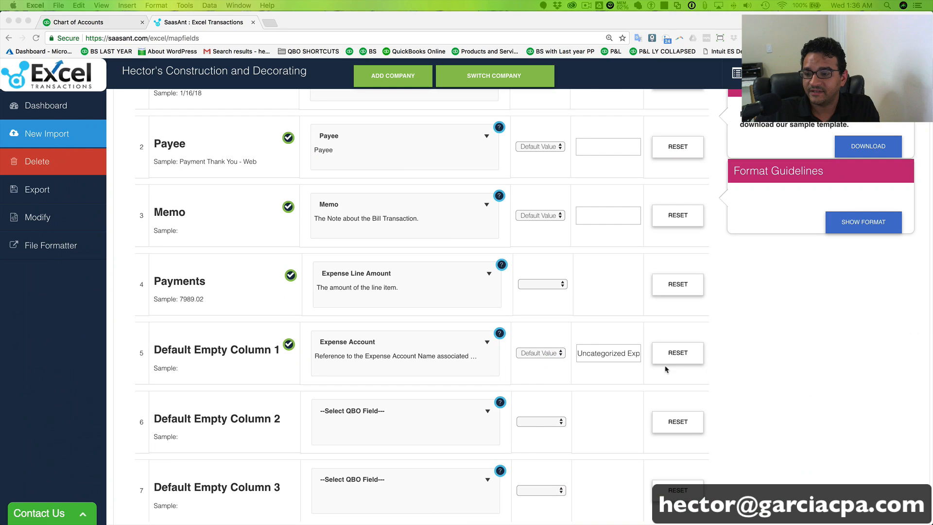
# Try to import the mapped Payments sheet to QuickBooks.
pyautogui.click(598, 354)
pyautogui.moveTo(578, 354); pyautogui.dragTo(614, 354)
pyautogui.scroll(-3, 716, 371)
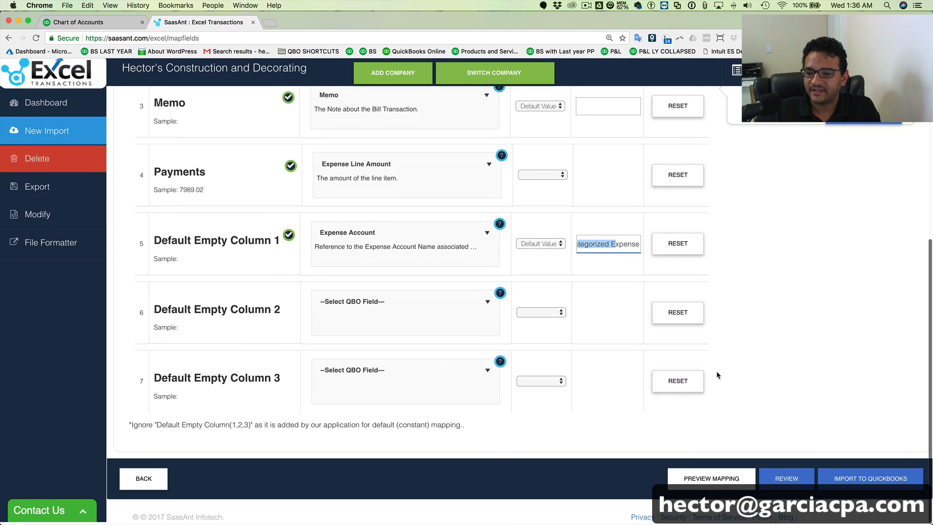
pyautogui.click(864, 482)
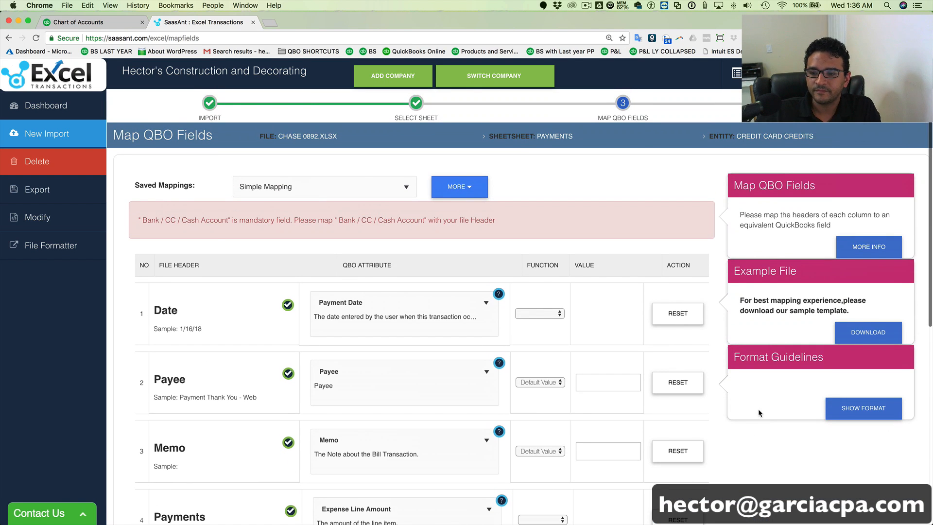
pyautogui.moveTo(141, 219); pyautogui.dragTo(371, 221)
# Map Default Empty Column 2 to the Bank / CC / Cash Account field.
pyautogui.scroll(-5, 339, 262)
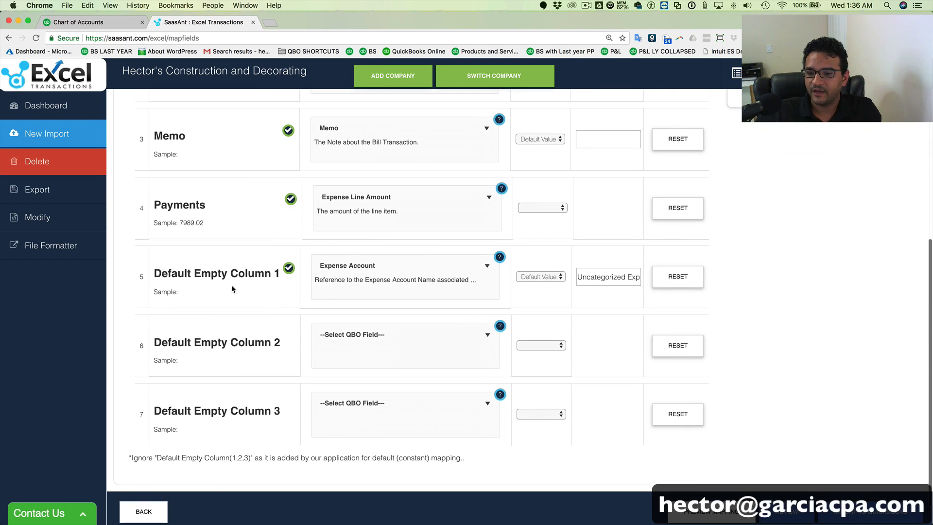
pyautogui.moveTo(153, 344); pyautogui.dragTo(291, 343)
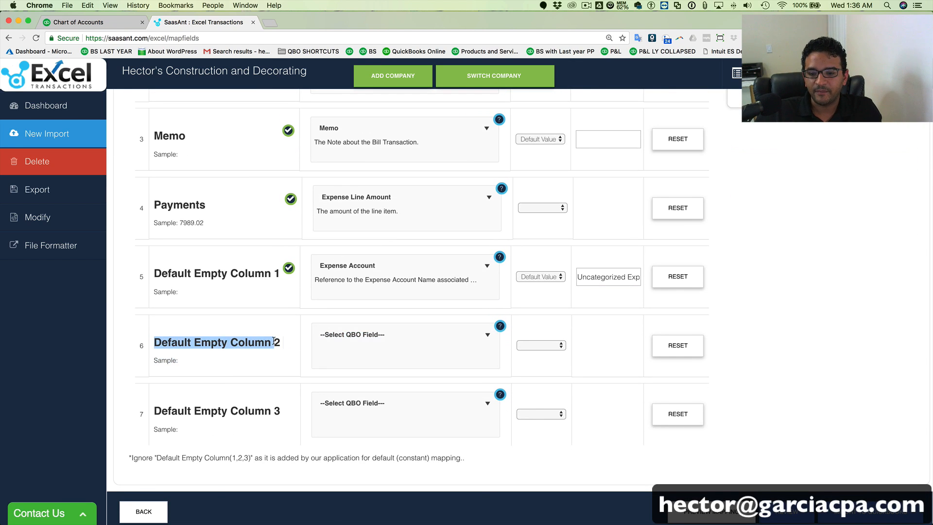
pyautogui.click(379, 335)
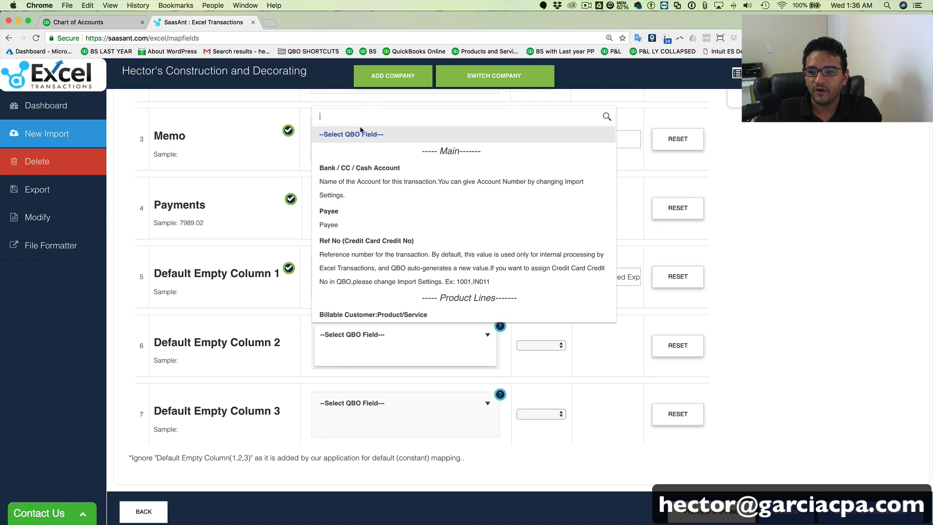
pyautogui.click(371, 173)
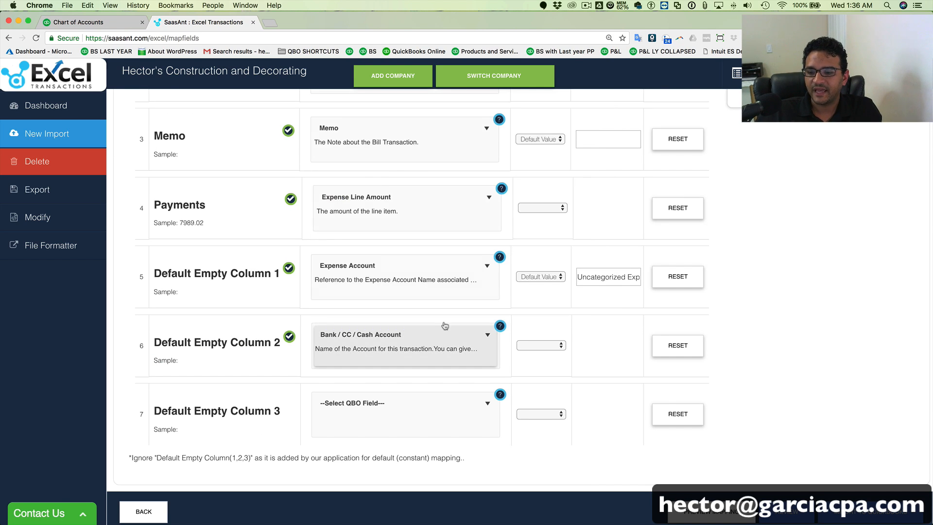
# Set the function of Default Empty Column 2 to Default Value with the value Chase 0082.
pyautogui.click(538, 345)
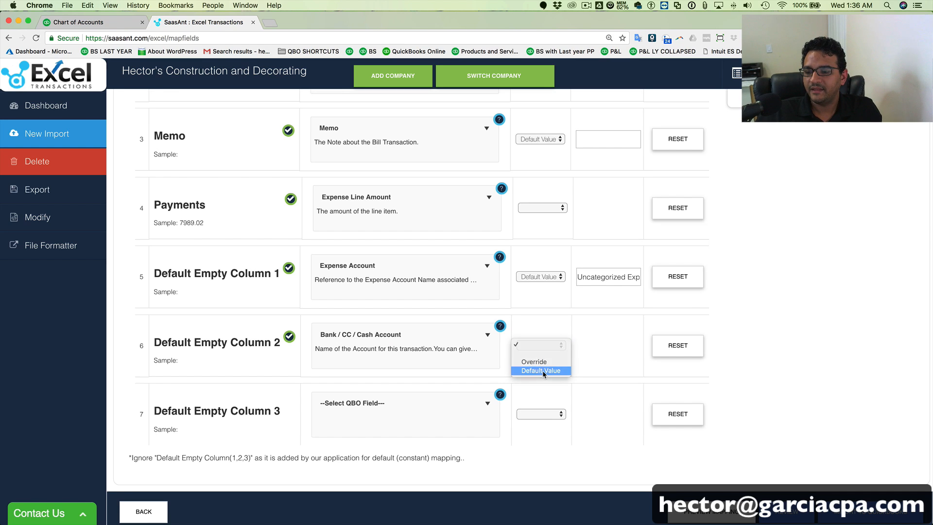
pyautogui.click(543, 371)
pyautogui.click(595, 343)
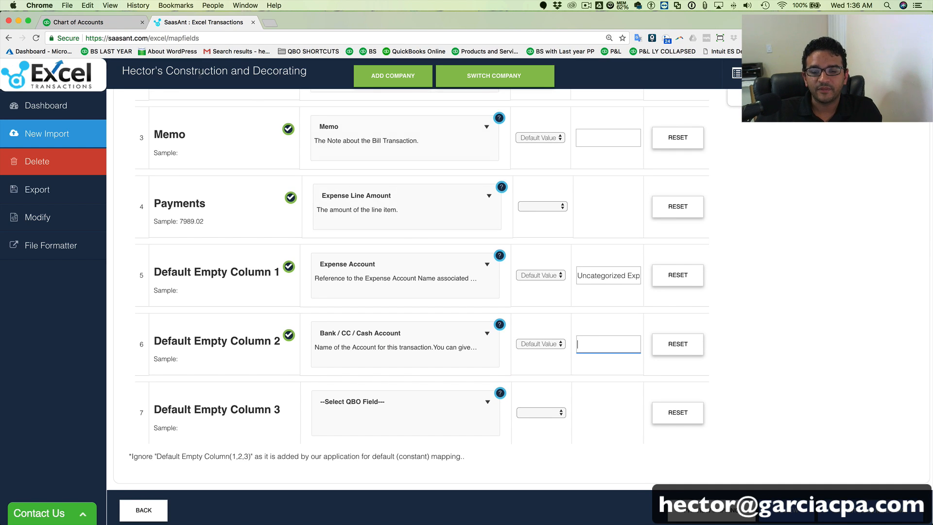
pyautogui.write('Chas')
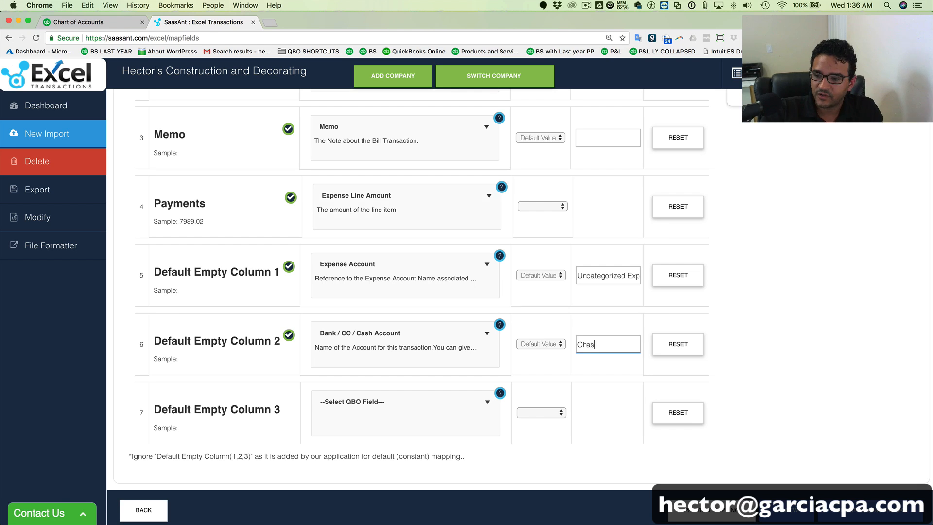
pyautogui.write('e 0082')
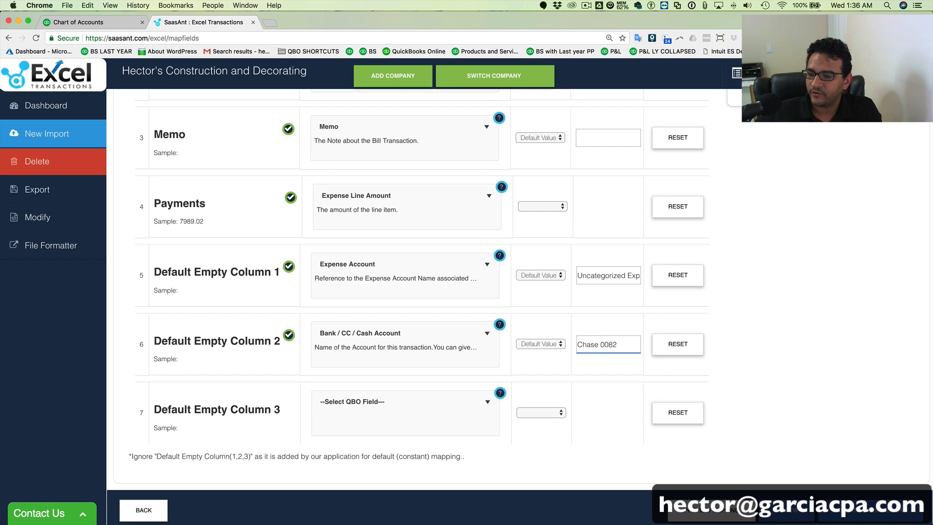
# Import the mapped Payments sheet to QuickBooks and show the import results.
pyautogui.click(862, 512)
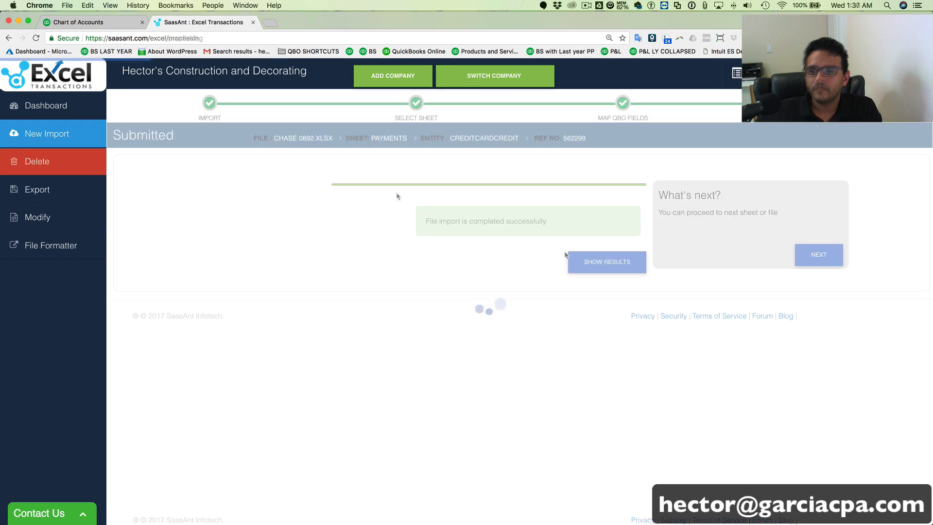
pyautogui.moveTo(426, 222); pyautogui.dragTo(551, 223)
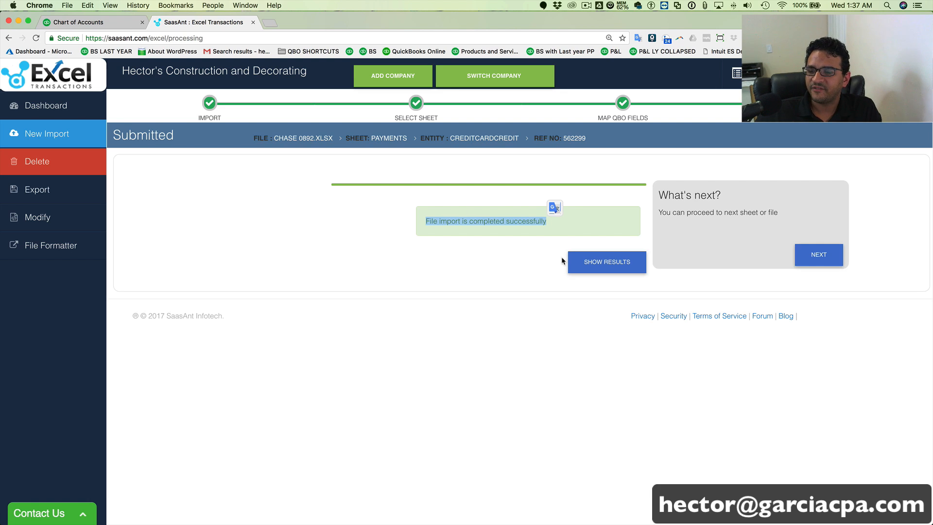
pyautogui.click(611, 267)
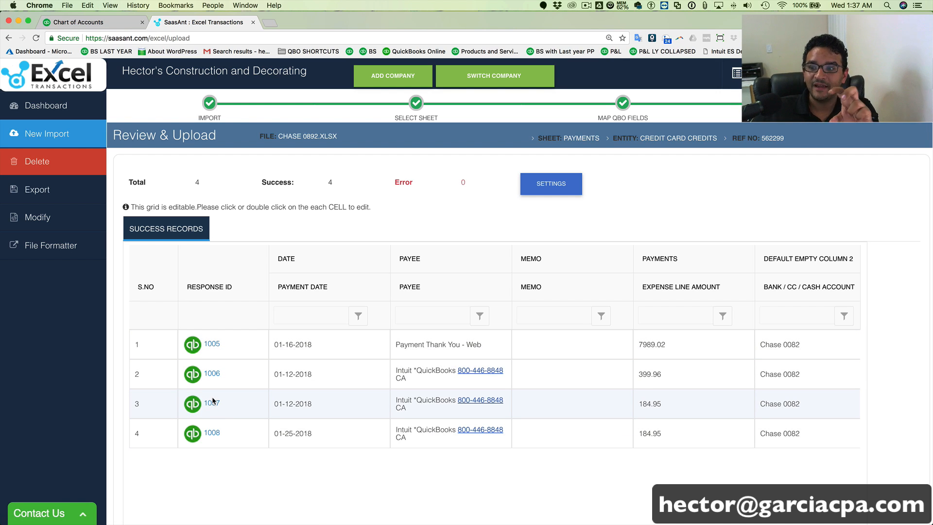
# Open the second imported credit in QuickBooks and check its payee, credit card account and line amount.
pyautogui.click(213, 374)
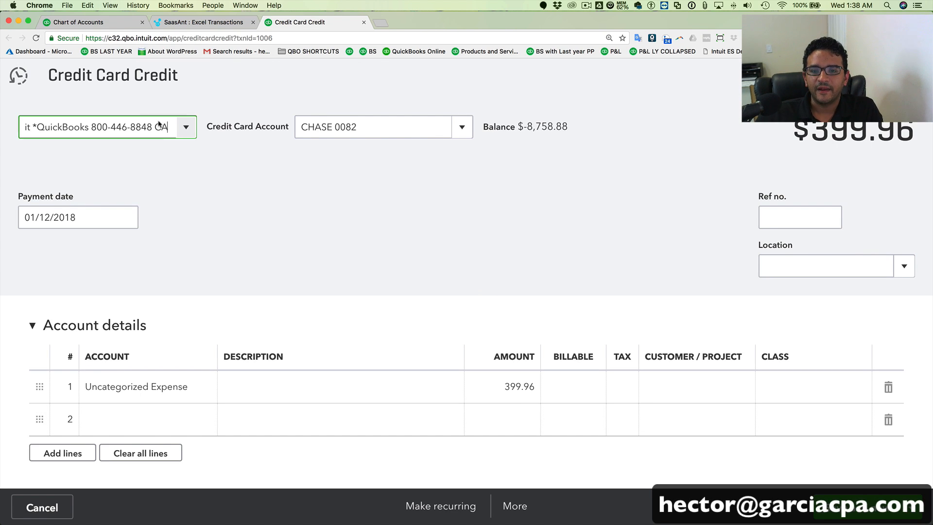
pyautogui.moveTo(161, 126); pyautogui.dragTo(7, 131)
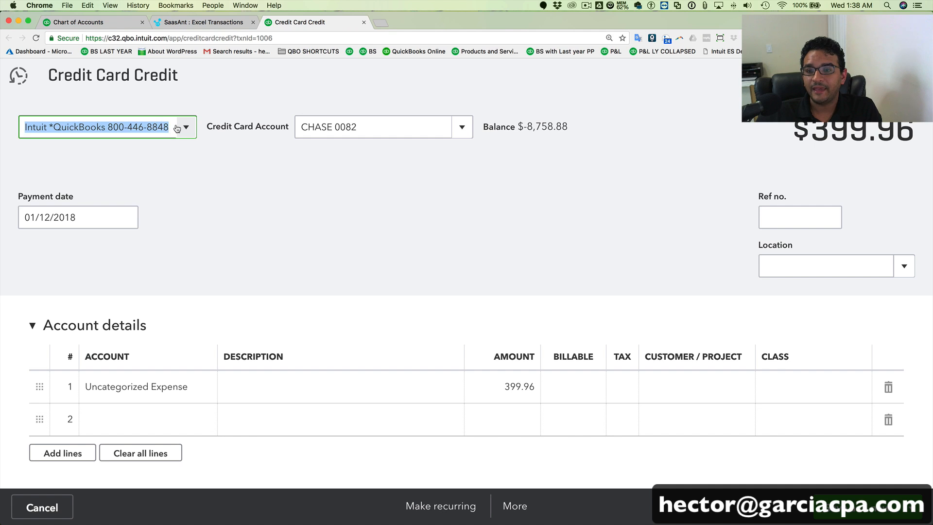
pyautogui.moveTo(375, 129); pyautogui.dragTo(299, 129)
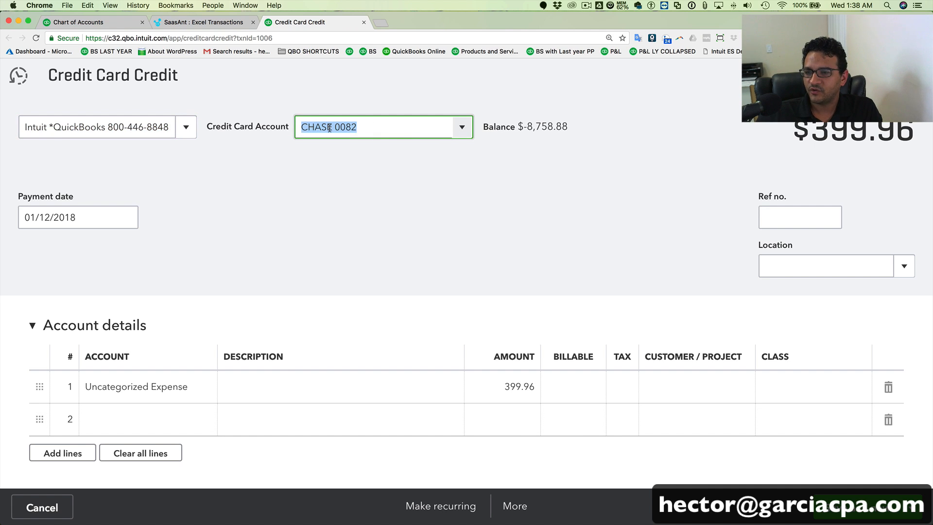
pyautogui.click(501, 387)
pyautogui.moveTo(504, 388); pyautogui.dragTo(539, 386)
# Copy the account name Uncategorized Expense from the first line of the credit card credit.
pyautogui.moveTo(192, 388); pyautogui.dragTo(231, 387)
pyautogui.press('super+c')
pyautogui.click(97, 387)
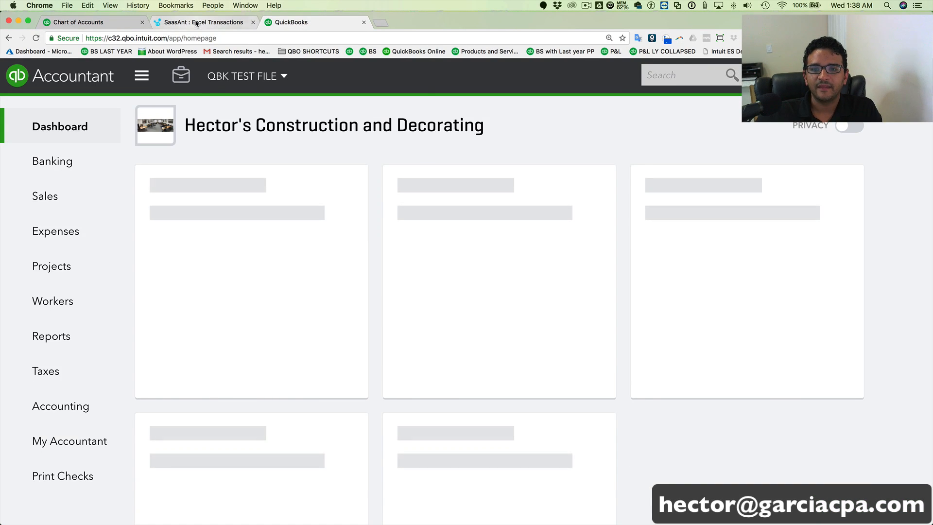
# Return to SaasAnt and start a new import of the unprocessed Charges sheet as Expenses.
pyautogui.click(196, 23)
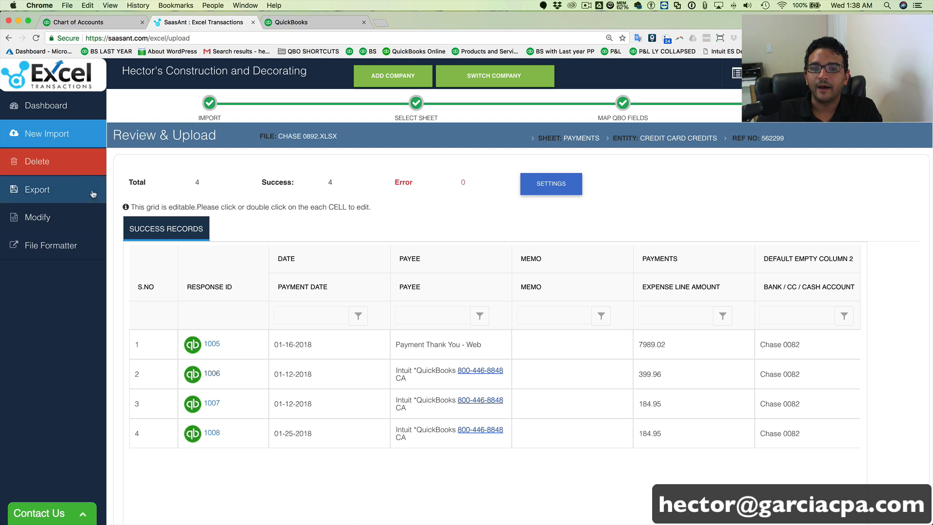
pyautogui.click(42, 134)
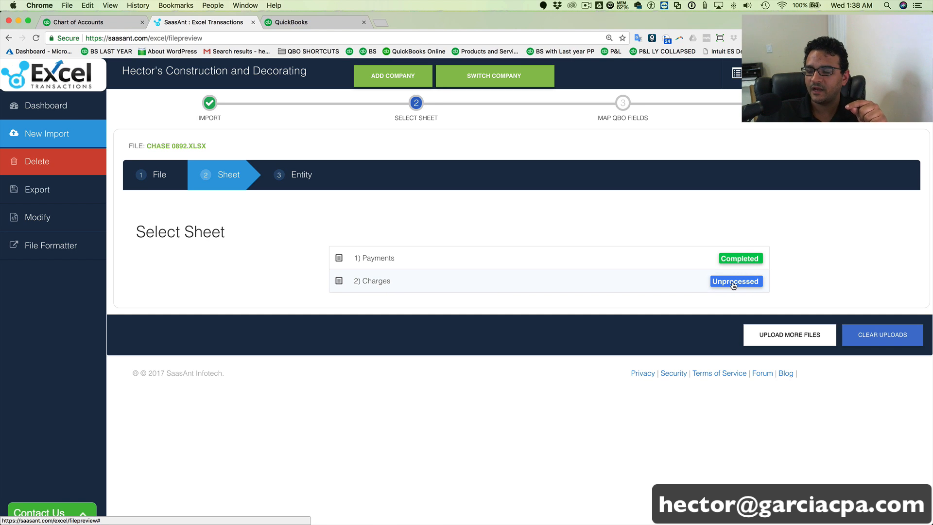
pyautogui.click(734, 284)
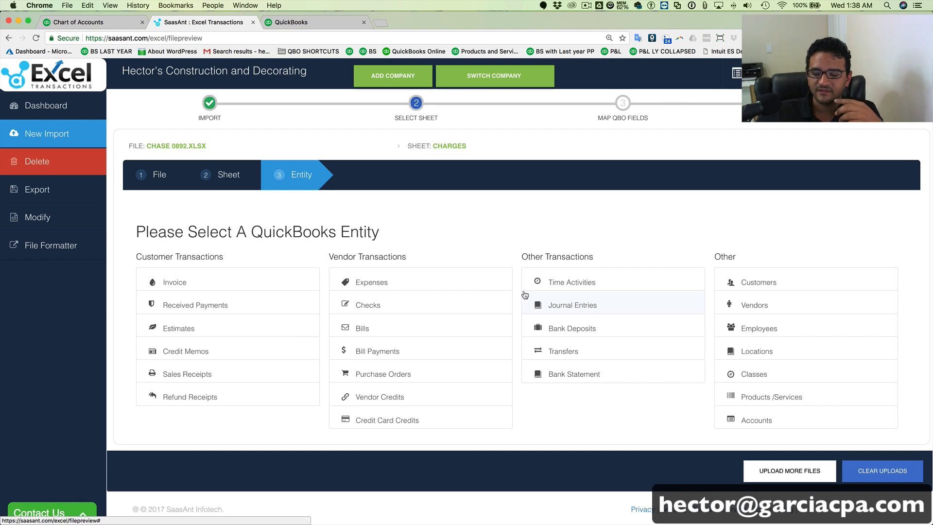
pyautogui.click(371, 284)
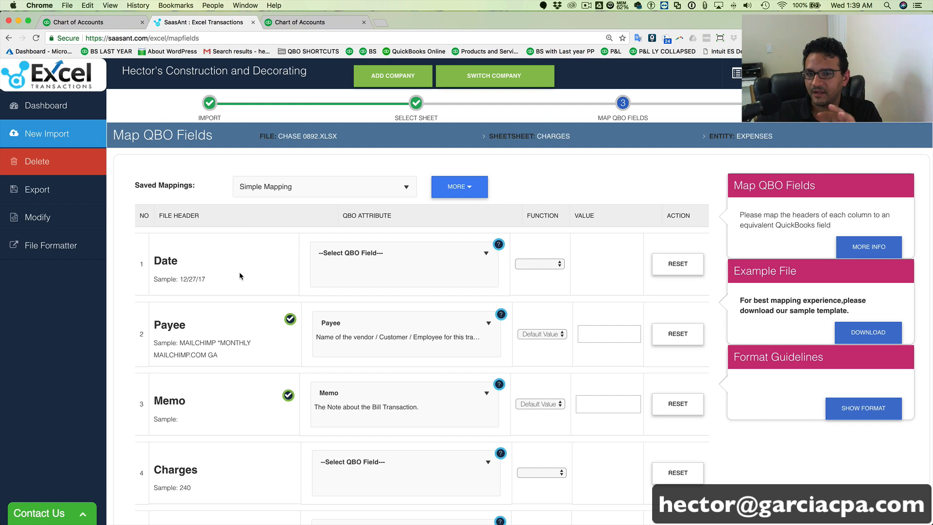
# Map the Date header of the Charges sheet to the Payment Date field.
pyautogui.click(381, 257)
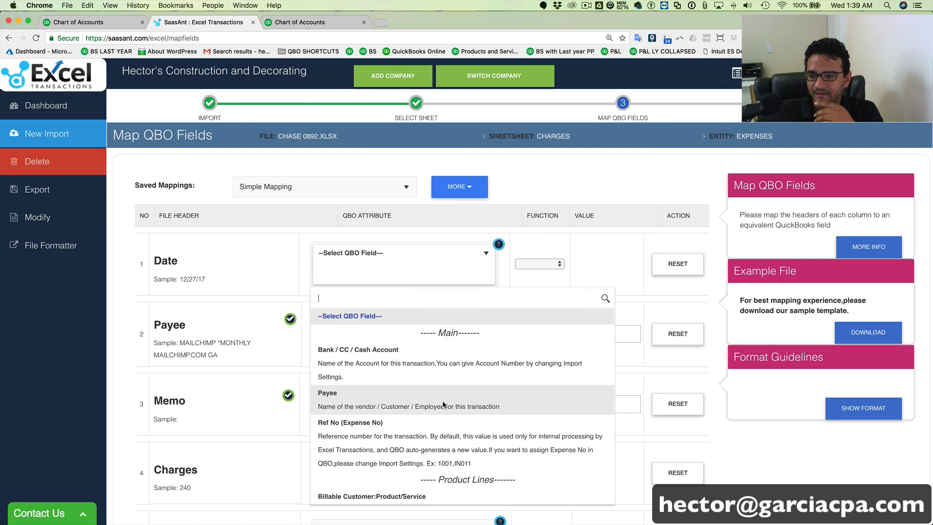
pyautogui.scroll(-10, 370, 437)
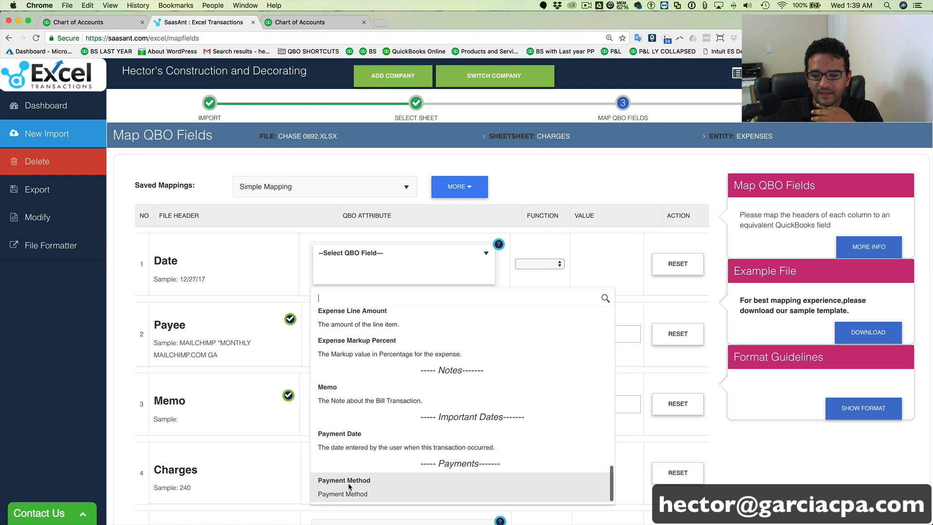
pyautogui.click(347, 447)
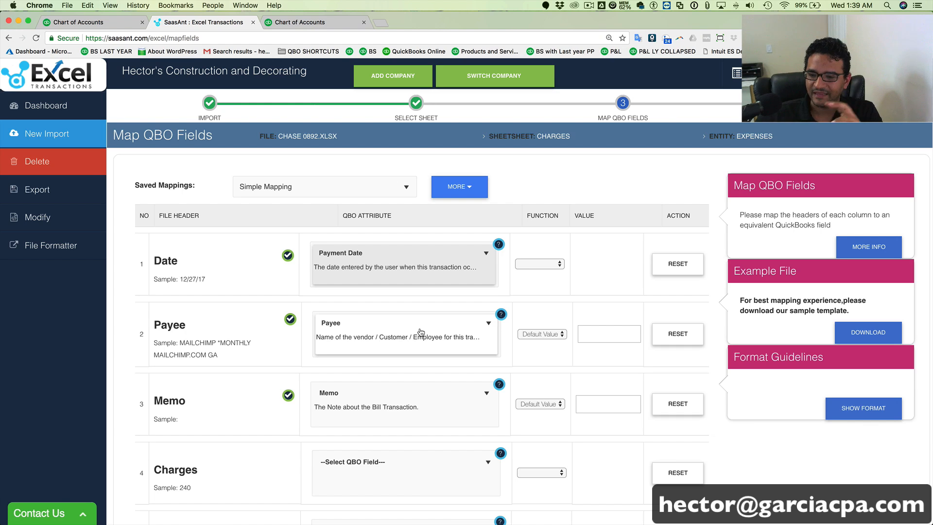
# Map the Charges header to the Expense Line Amount field.
pyautogui.scroll(-3, 421, 332)
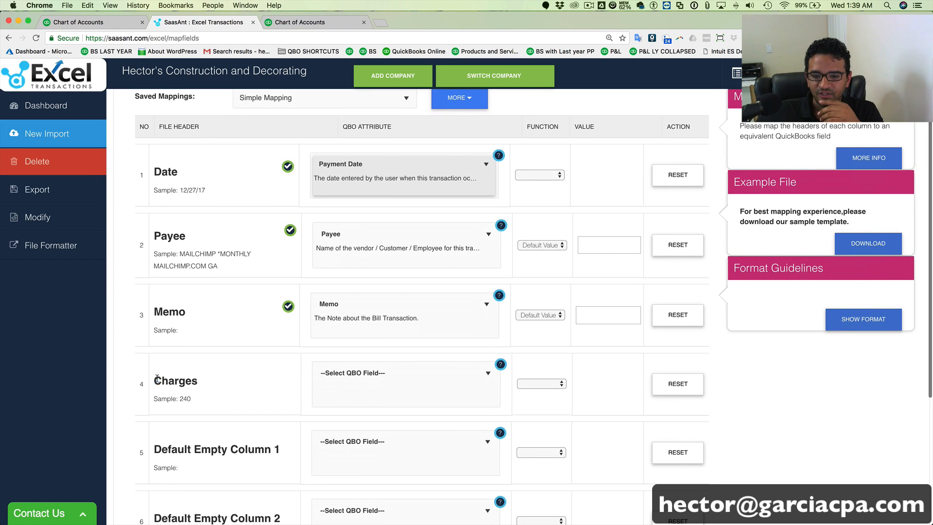
pyautogui.doubleClick(175, 380)
pyautogui.click(438, 397)
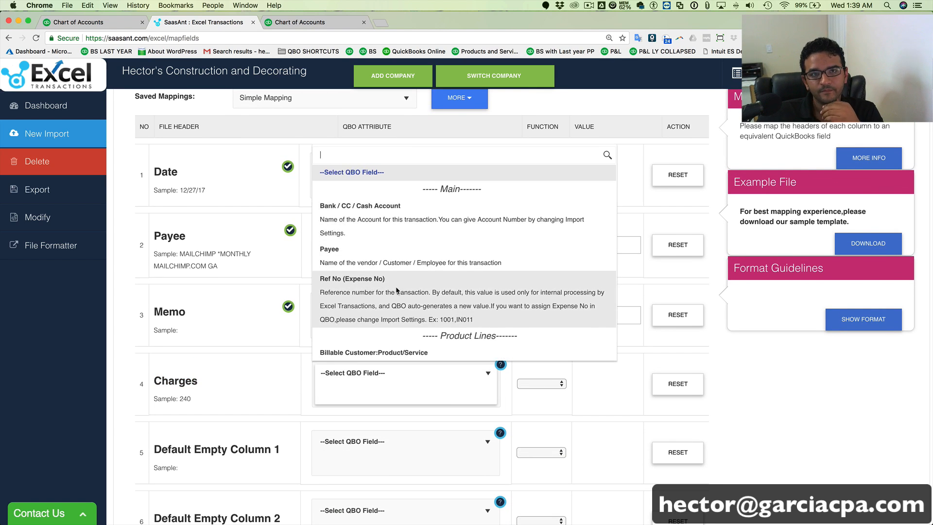
pyautogui.scroll(-1, 391, 295)
pyautogui.scroll(-10, 390, 295)
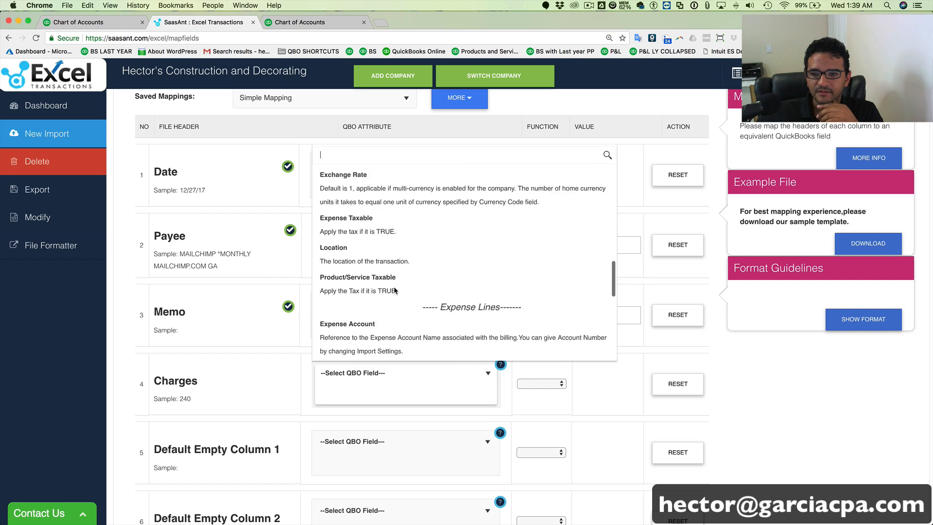
pyautogui.scroll(-5, 395, 290)
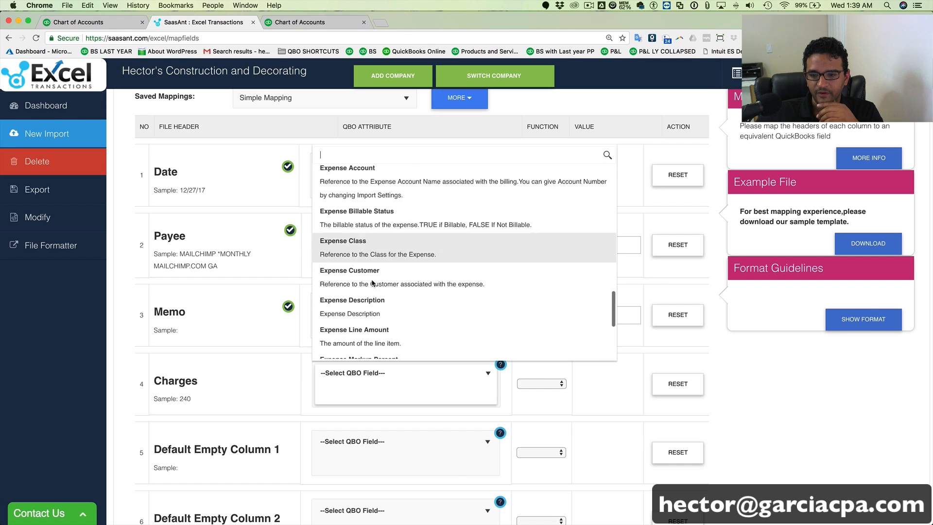
pyautogui.click(361, 286)
# Map Default Empty Column 1 to Bank / CC / Cash Account with the Default Value Chase 0082.
pyautogui.scroll(-4, 326, 369)
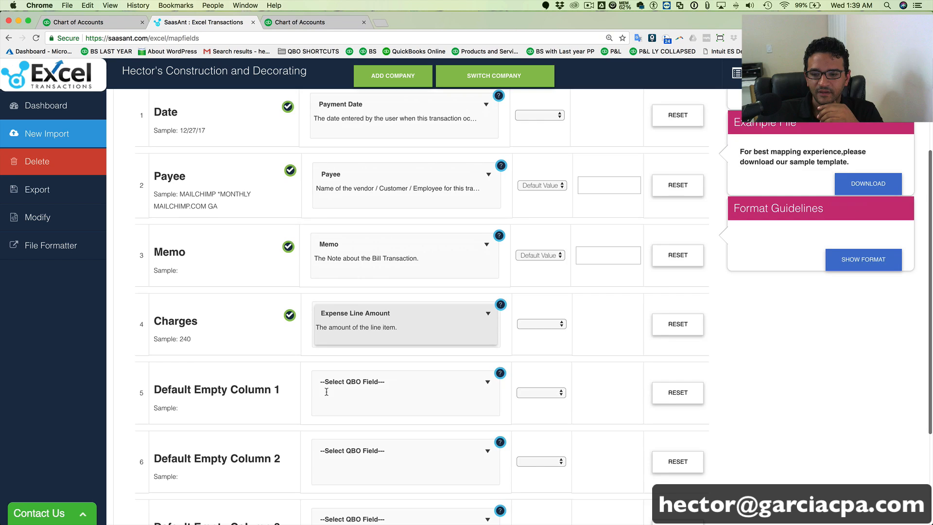
pyautogui.click(381, 306)
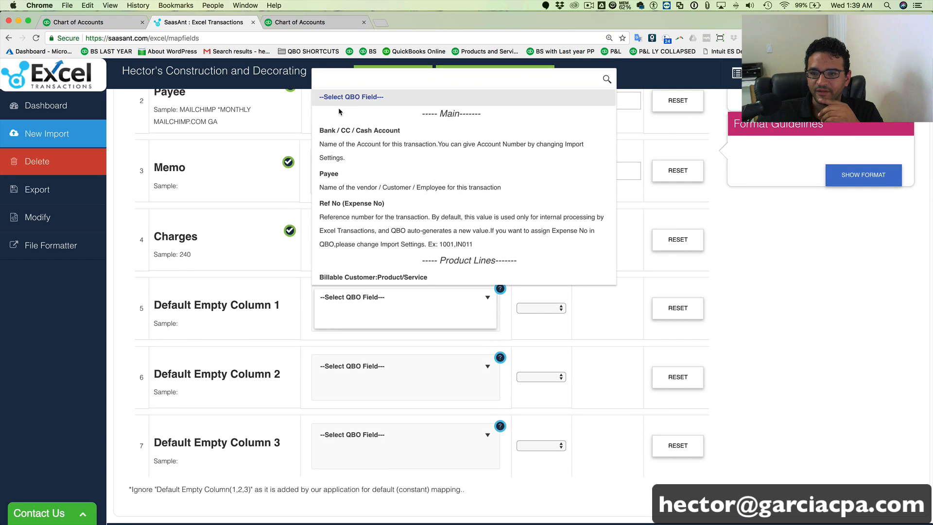
pyautogui.click(358, 131)
pyautogui.click(541, 307)
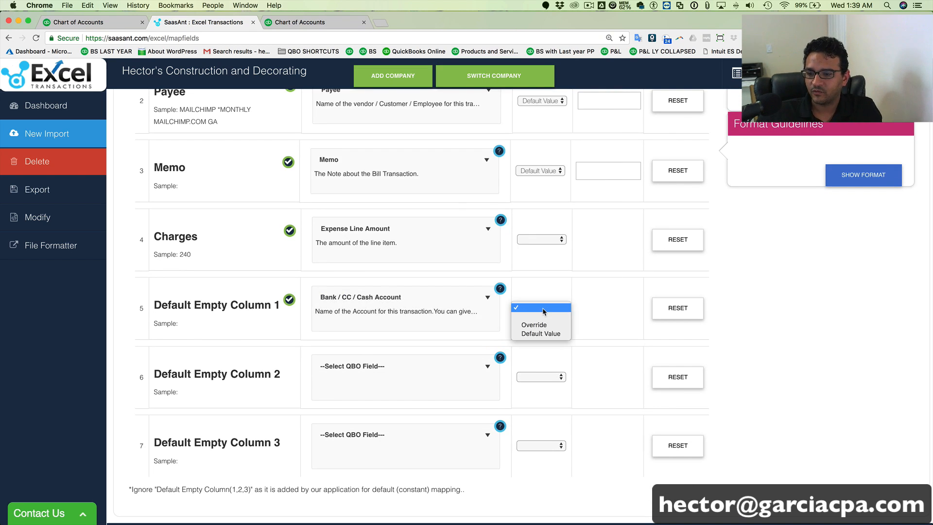
pyautogui.click(542, 333)
pyautogui.click(596, 311)
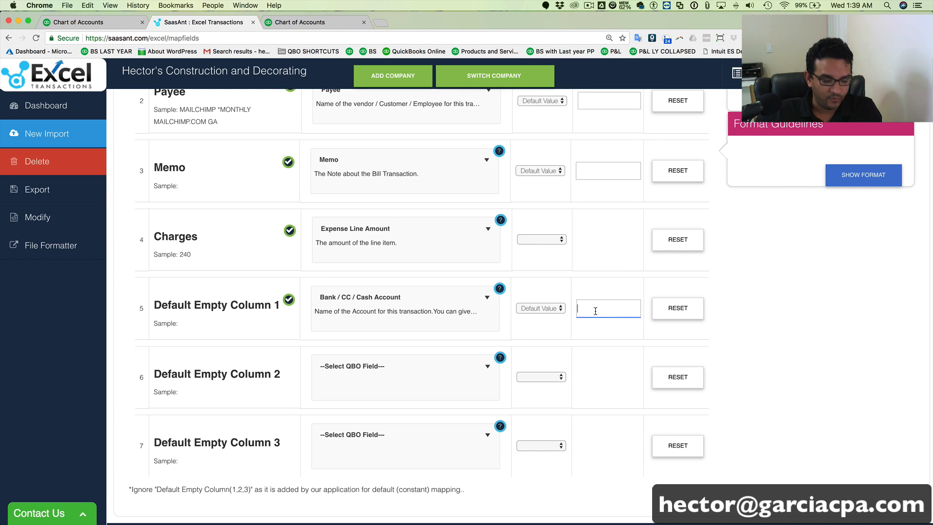
pyautogui.write('Chase ')
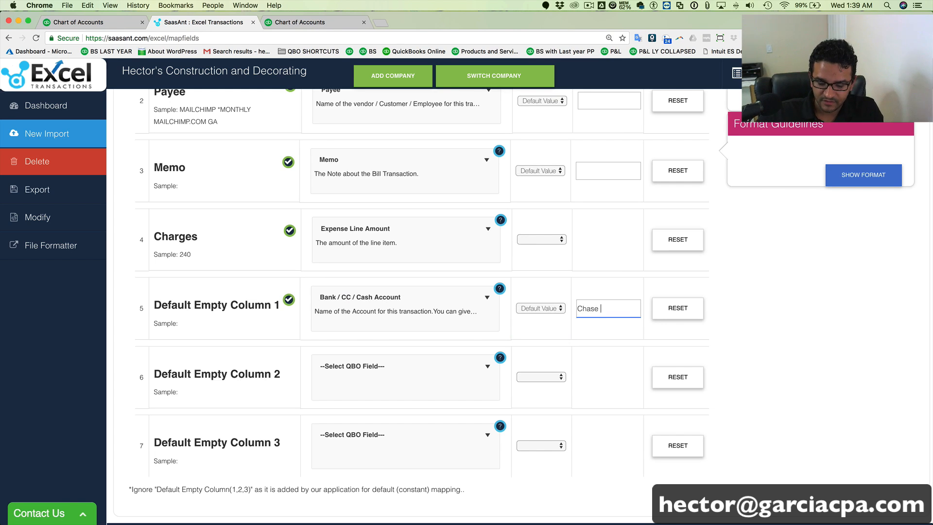
pyautogui.write('0082')
# Map Default Empty Column 2 to Expense Account and paste Uncategorized Expense as its Default Value.
pyautogui.click(344, 373)
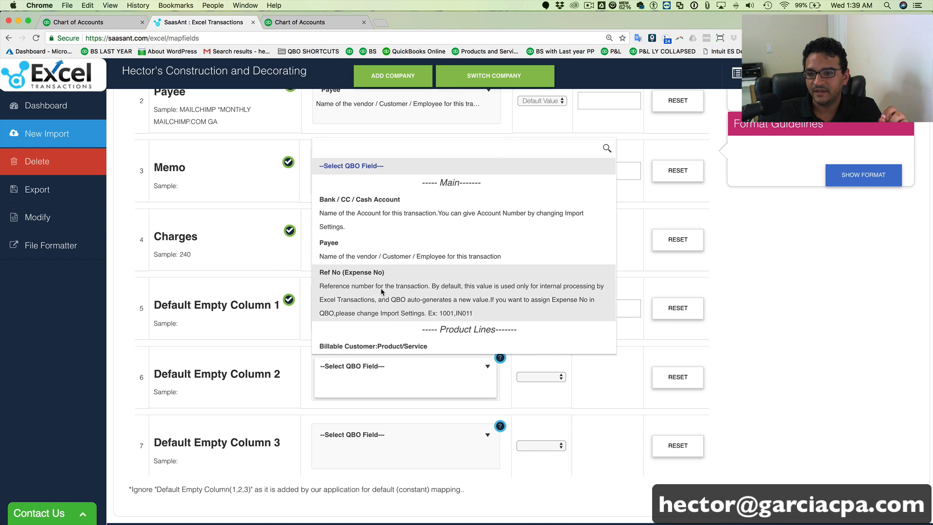
pyautogui.scroll(-8, 381, 289)
pyautogui.scroll(-10, 379, 296)
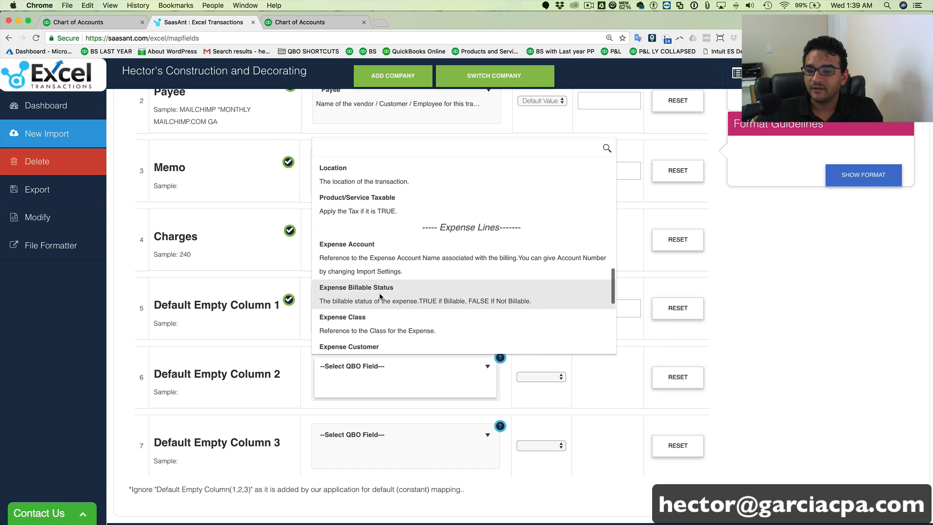
pyautogui.scroll(-1, 374, 275)
pyautogui.click(367, 252)
pyautogui.click(541, 377)
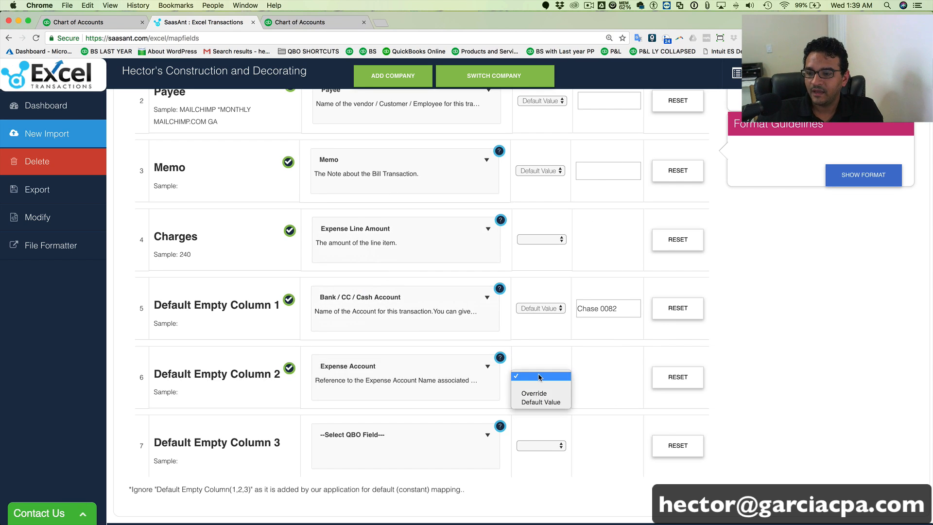
pyautogui.click(594, 377)
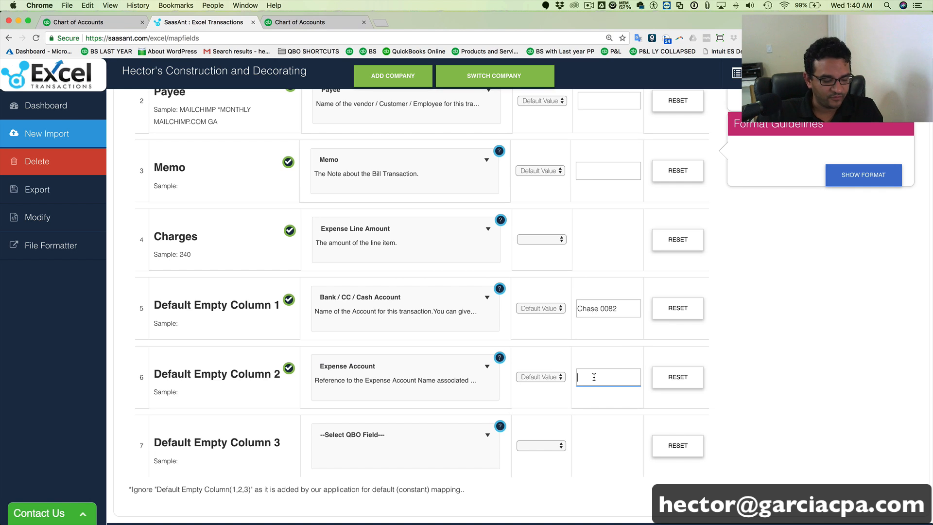
pyautogui.press('super+v')
pyautogui.doubleClick(594, 377)
pyautogui.click(598, 378)
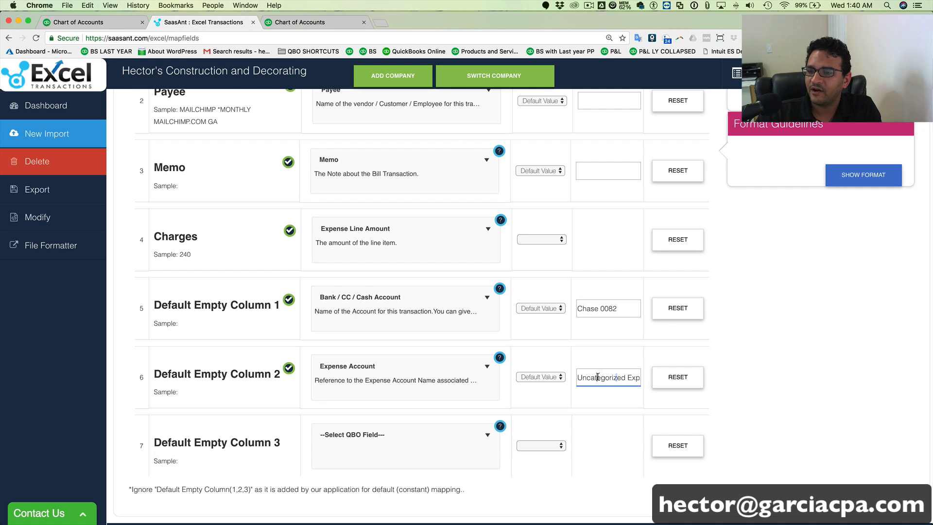
# Try to import the mapped Charges sheet to QuickBooks and dismiss the notice that appears.
pyautogui.scroll(-3, 773, 232)
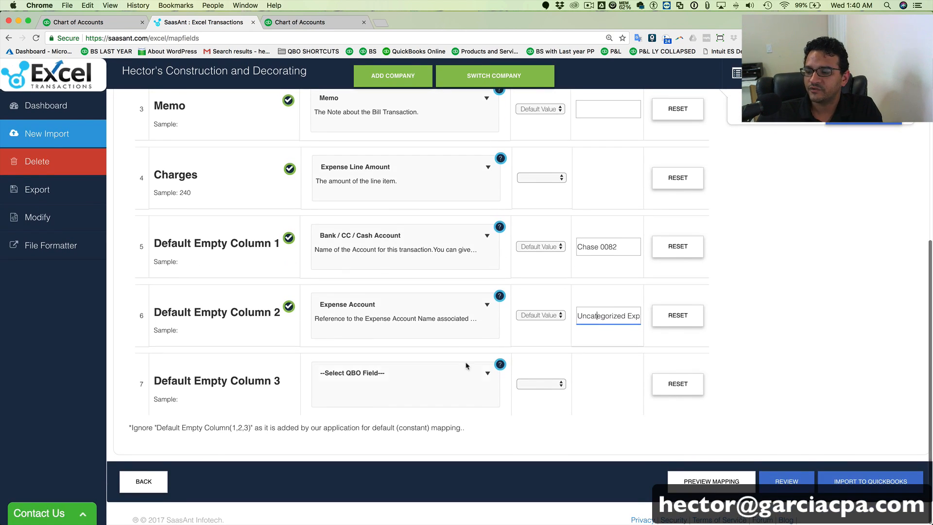
pyautogui.click(870, 482)
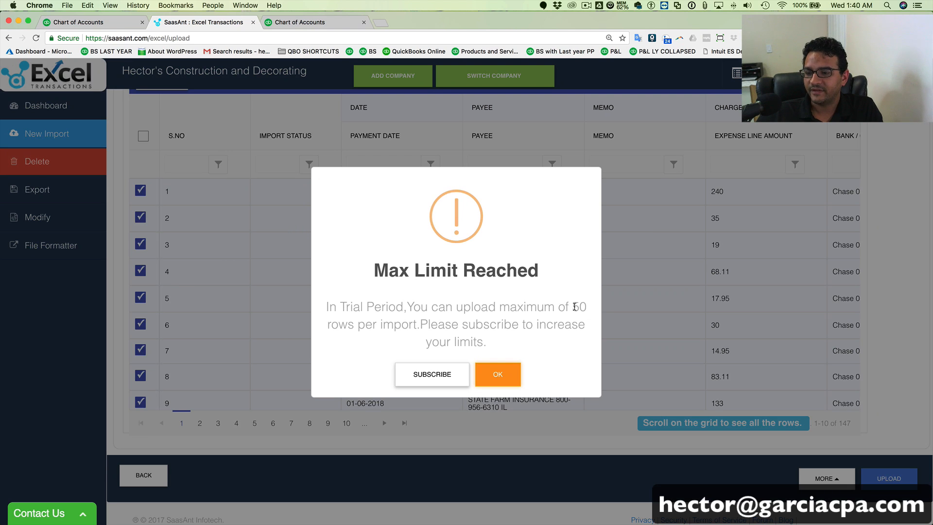
pyautogui.click(494, 373)
# Review which Charges rows are selected across the grid pages and try to upload them.
pyautogui.scroll(-15, 460, 260)
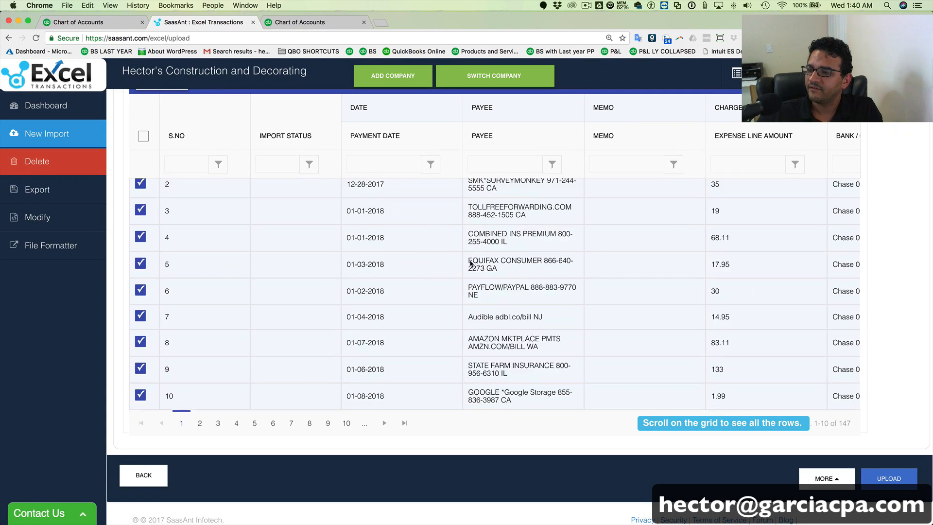
pyautogui.scroll(-15, 475, 261)
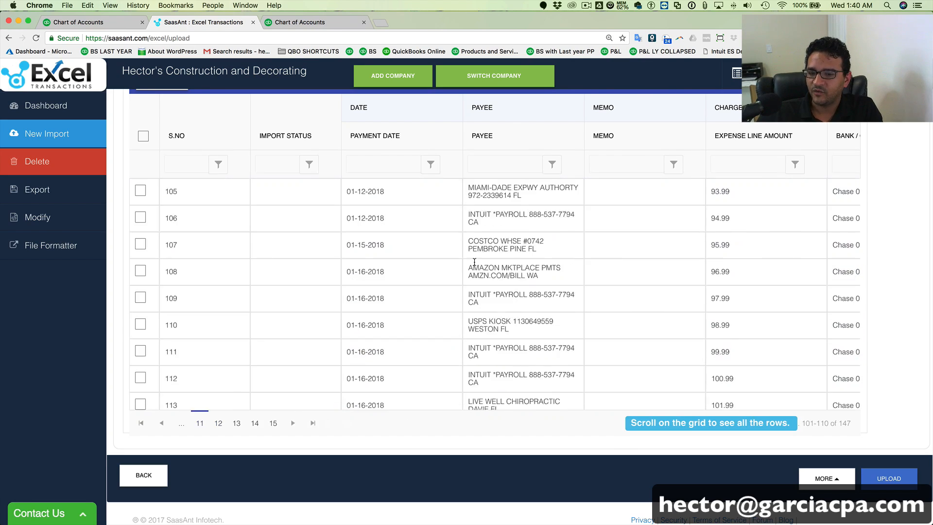
pyautogui.scroll(-3, 477, 249)
pyautogui.scroll(20, 478, 249)
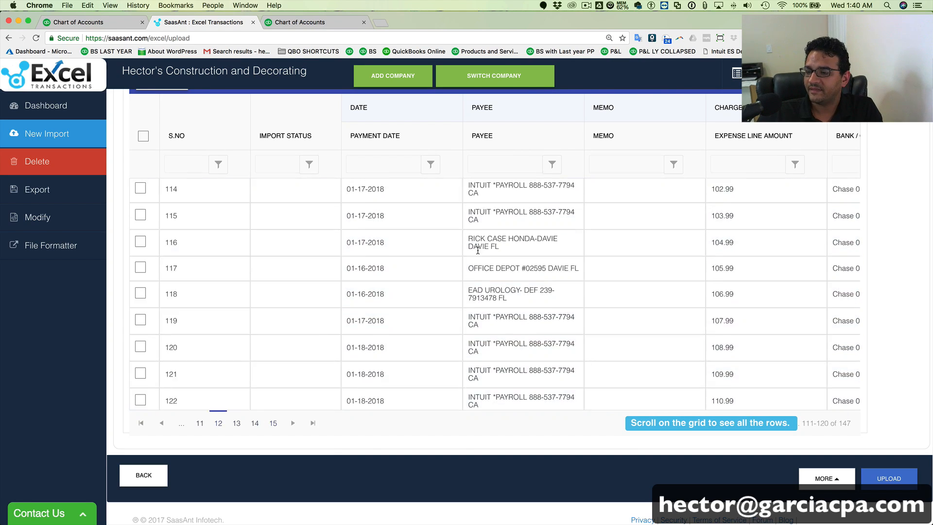
pyautogui.scroll(-3, 504, 271)
pyautogui.scroll(3, 504, 271)
pyautogui.scroll(-5, 504, 271)
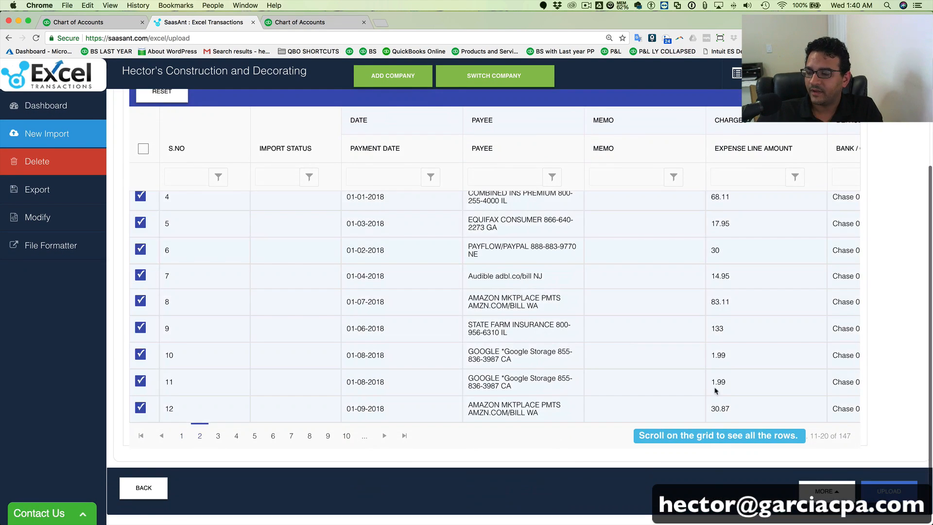
pyautogui.click(895, 491)
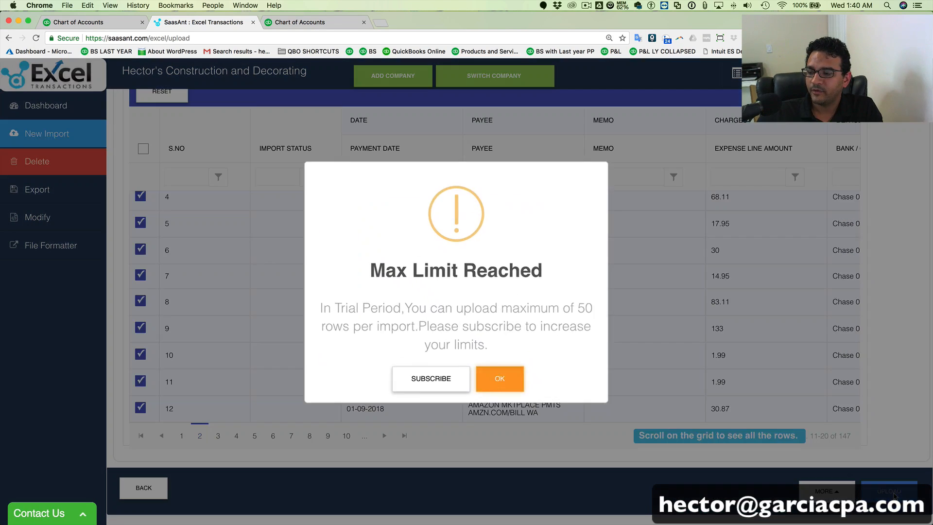
# Dismiss the trial row-limit notice and review the result records of the Charges import.
pyautogui.click(496, 379)
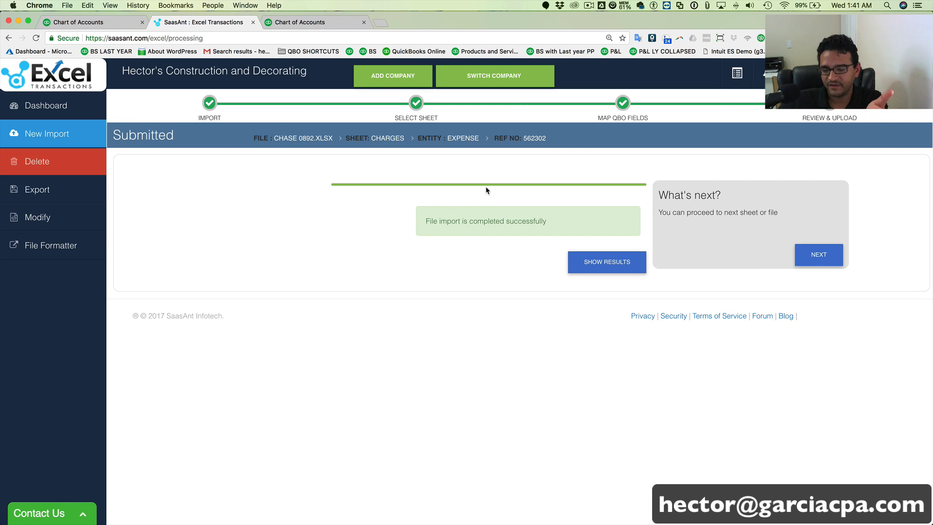
pyautogui.click(614, 269)
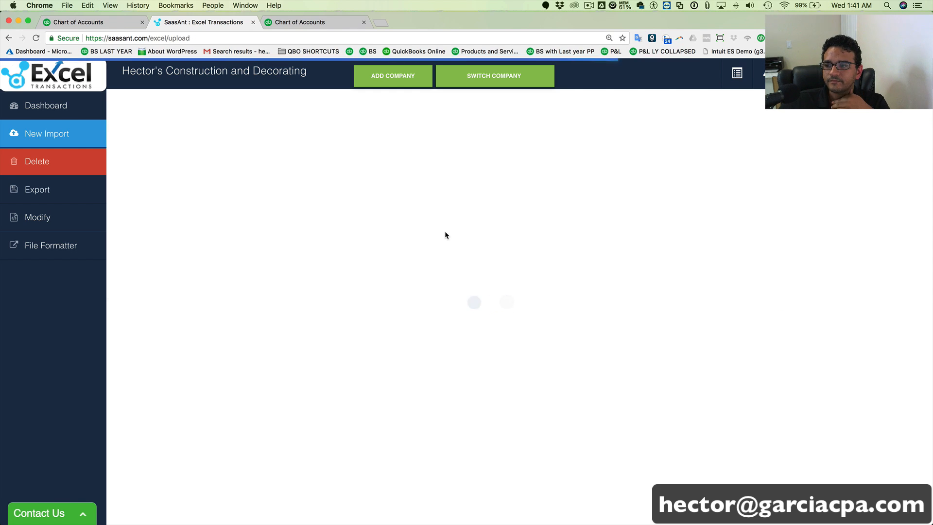
pyautogui.scroll(-3, 440, 310)
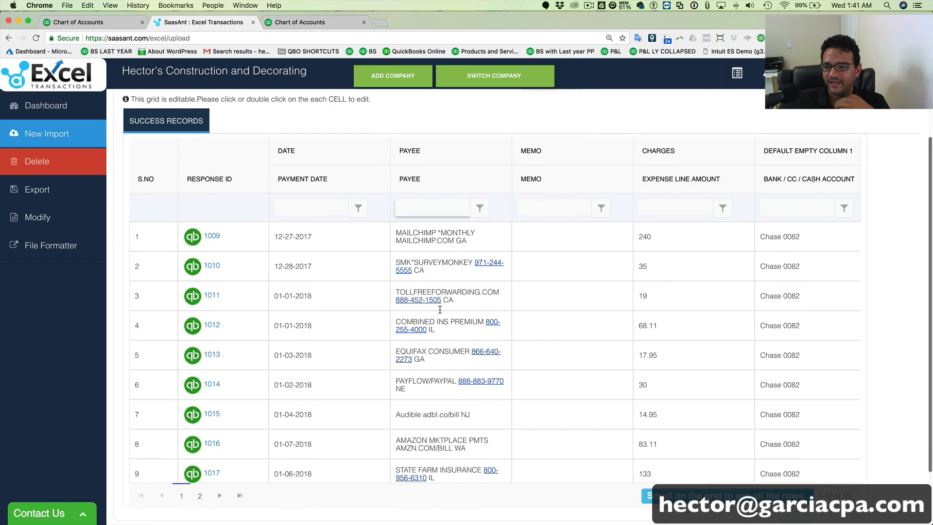
pyautogui.scroll(-5, 440, 310)
pyautogui.scroll(8, 327, 314)
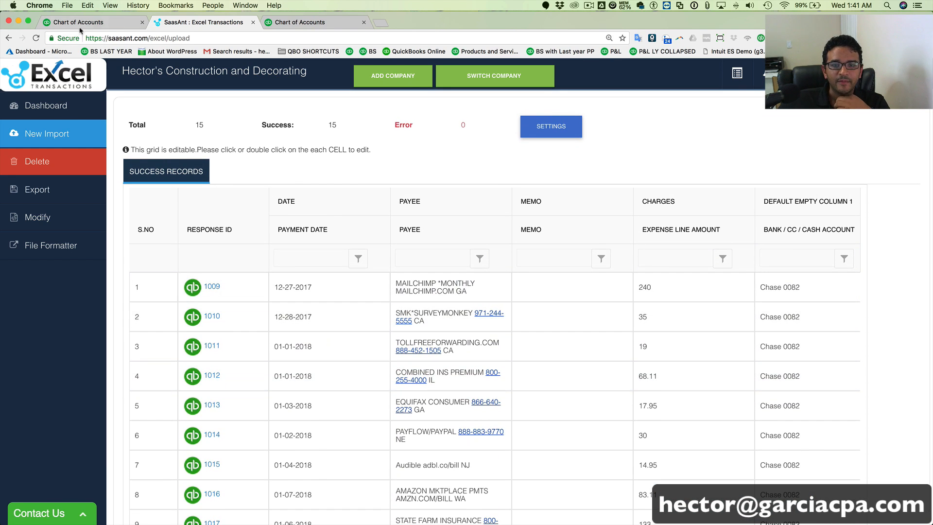
# Switch to QuickBooks Online, filter the Chart of Accounts by "chase" and open the CHASE 0082 credit card register.
pyautogui.click(78, 22)
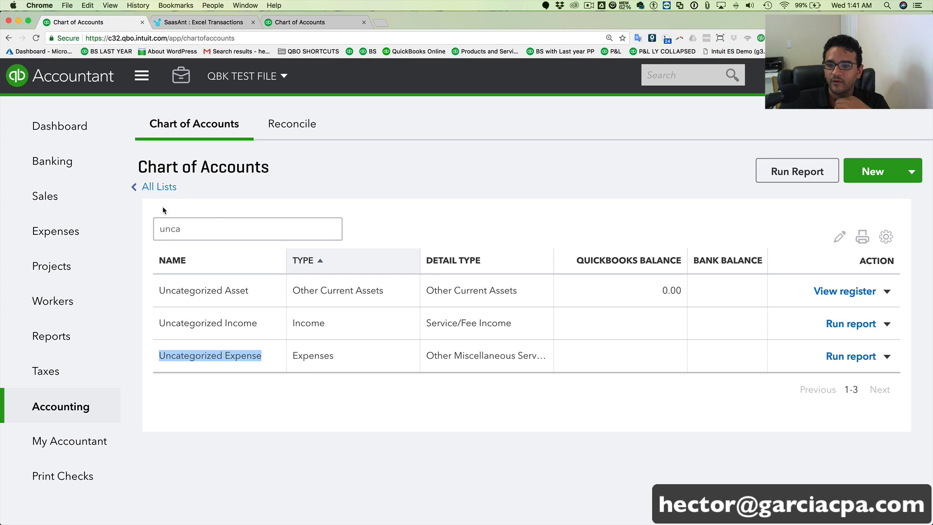
pyautogui.click(205, 233)
pyautogui.press('BackSpace')
pyautogui.press('BackSpace')
pyautogui.press('BackSpace')
pyautogui.press('BackSpace')
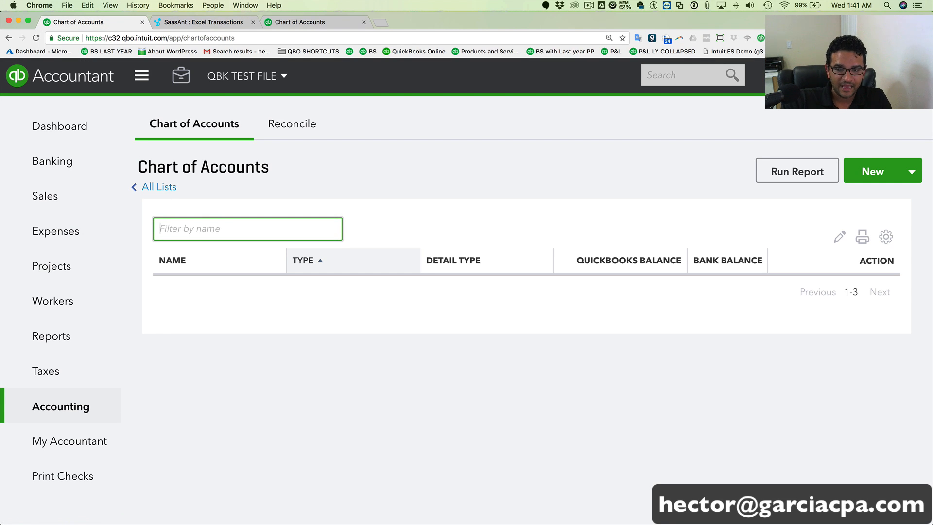
pyautogui.write('chase')
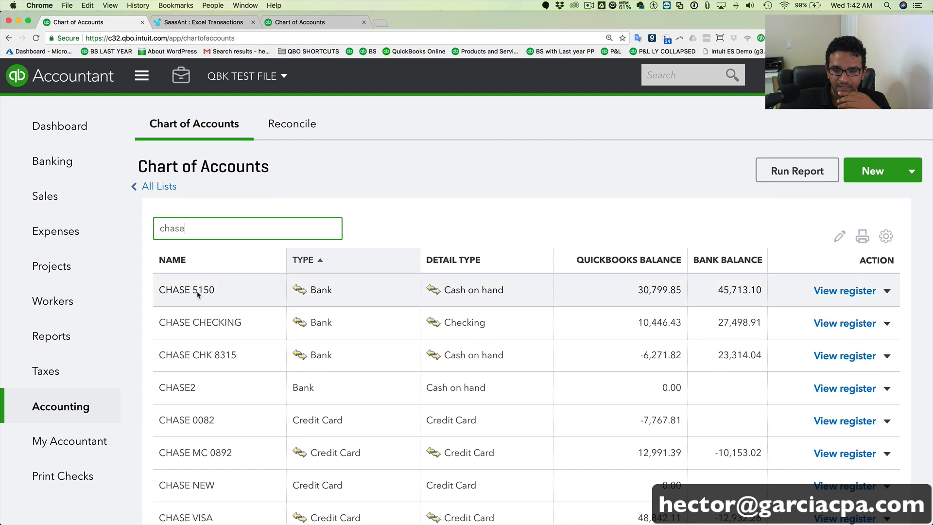
pyautogui.scroll(-1, 223, 456)
pyautogui.click(840, 383)
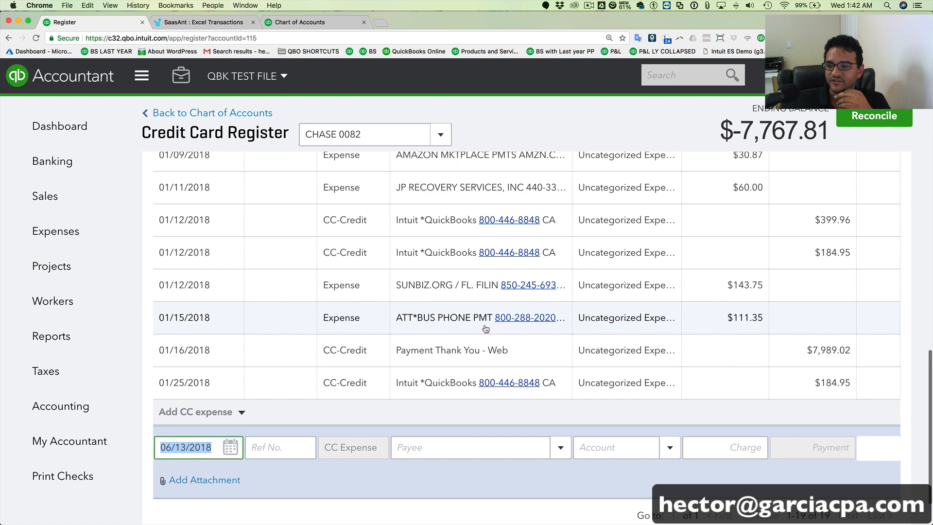
# Examine the imported expenses and credit card credits in the CHASE 0082 register, including their payees, accounts and amounts.
pyautogui.scroll(10, 590, 325)
pyautogui.scroll(-6, 593, 325)
pyautogui.scroll(-5, 594, 326)
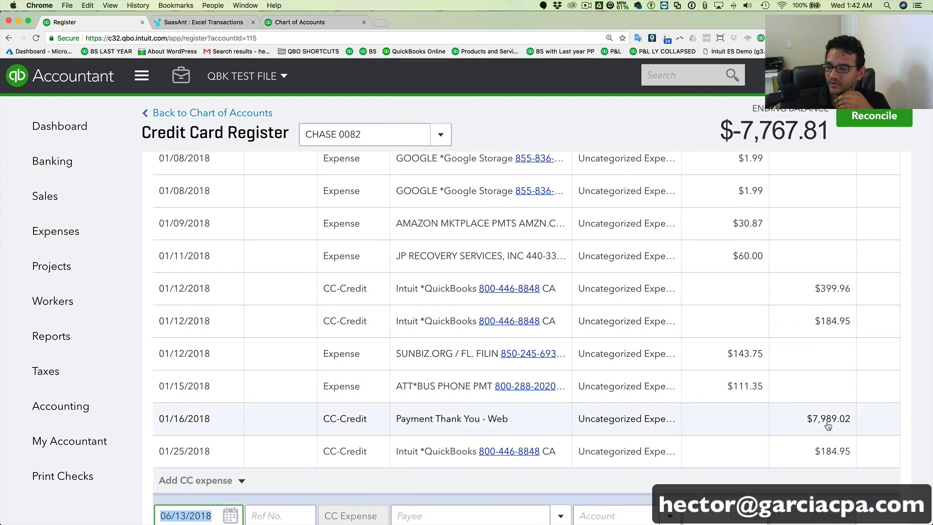
pyautogui.scroll(9, 740, 306)
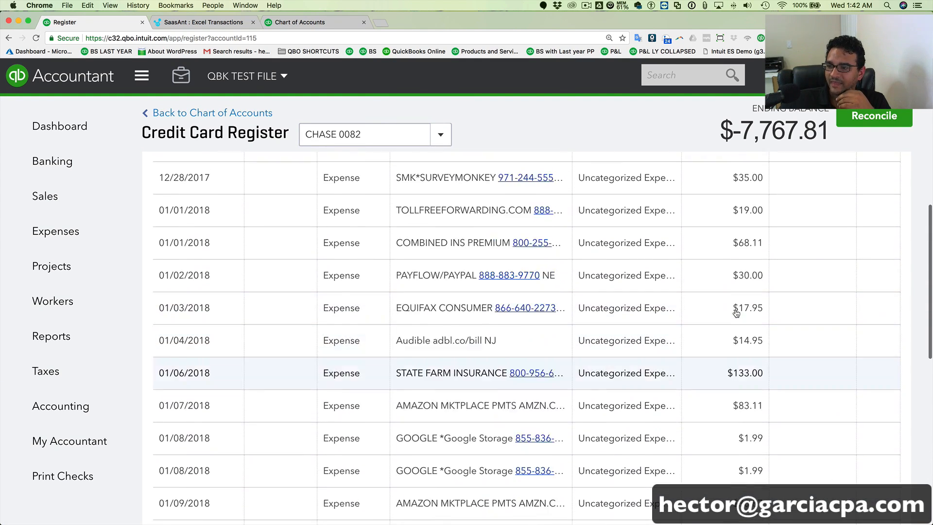
pyautogui.scroll(-3, 632, 365)
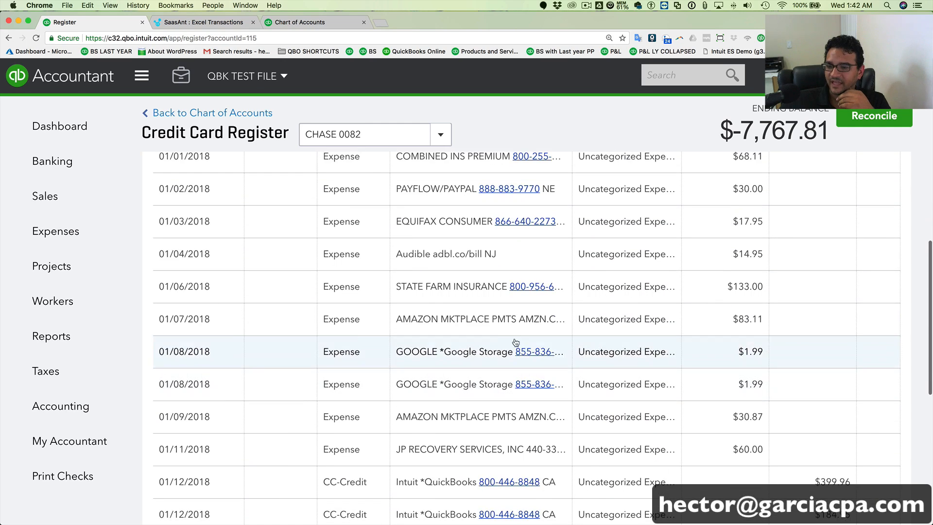
pyautogui.scroll(4, 464, 302)
pyautogui.scroll(-4, 462, 316)
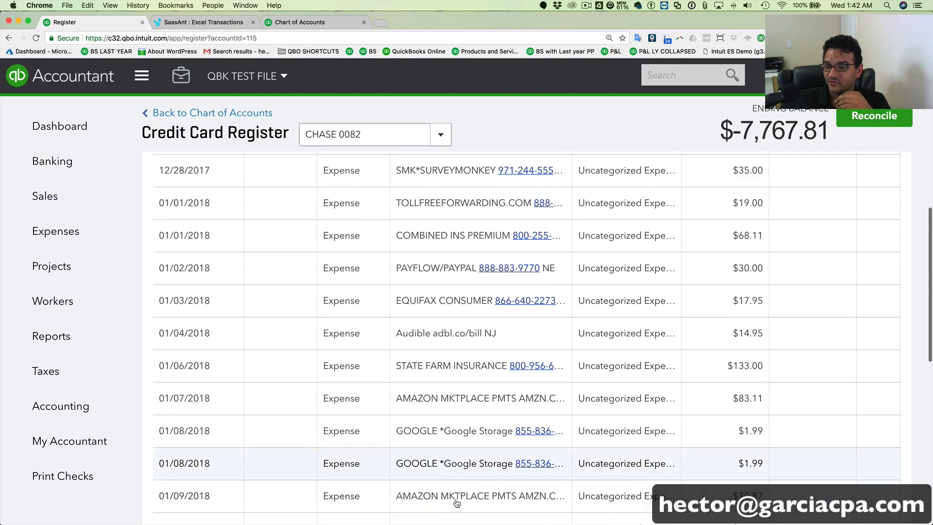
pyautogui.scroll(-5, 462, 332)
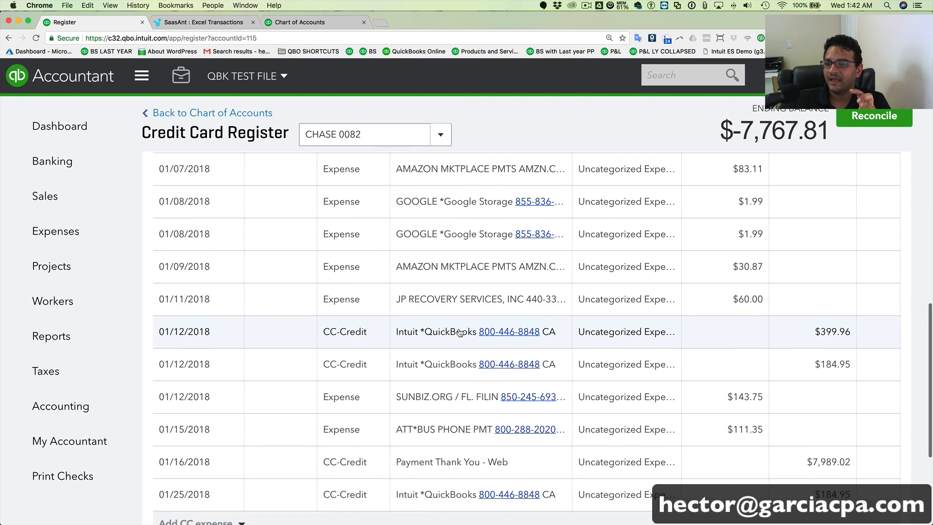
pyautogui.scroll(2, 443, 305)
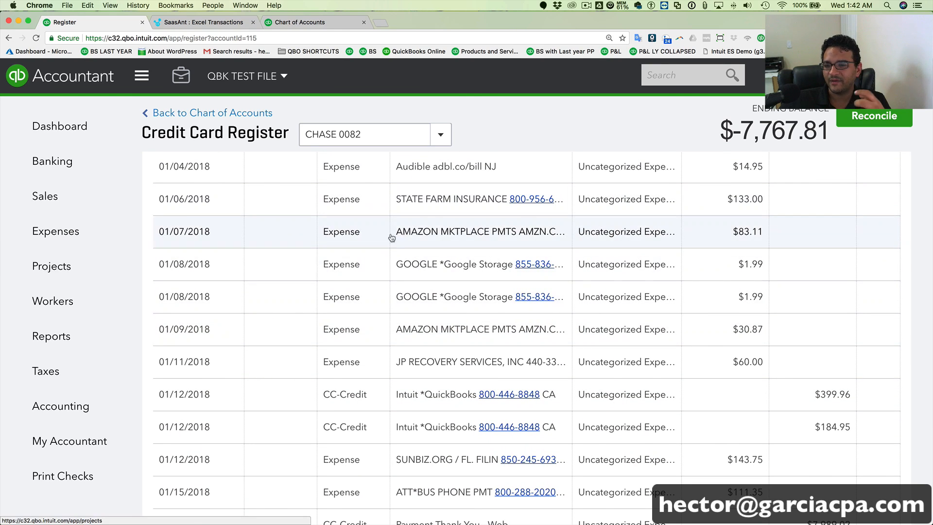
pyautogui.scroll(-2, 494, 320)
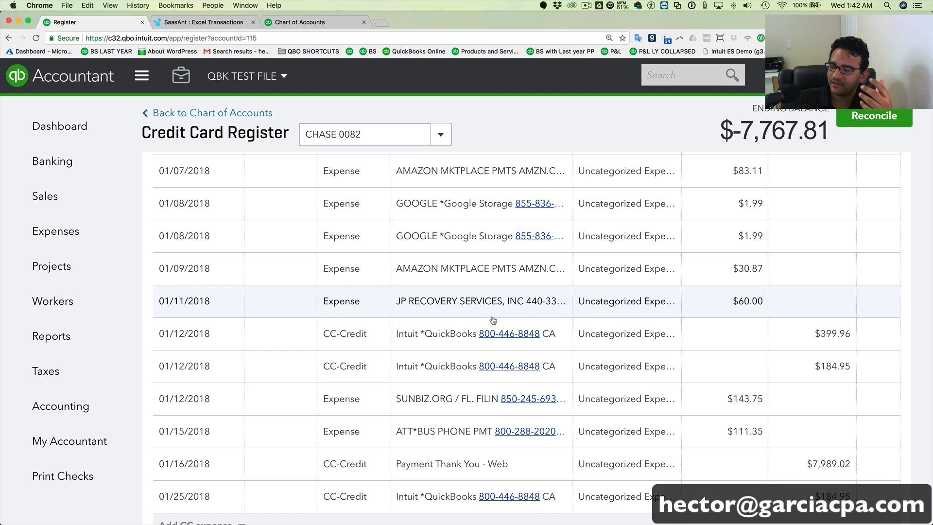
pyautogui.scroll(2, 493, 321)
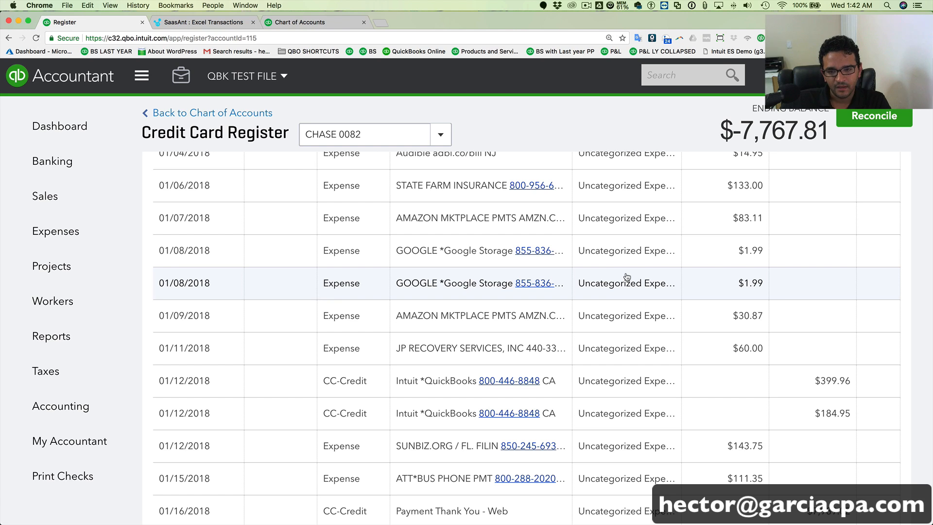
# Open Reclassify Transactions from the accountant tools, list the Uncategorized Expense transactions and sort them by name.
pyautogui.click(182, 78)
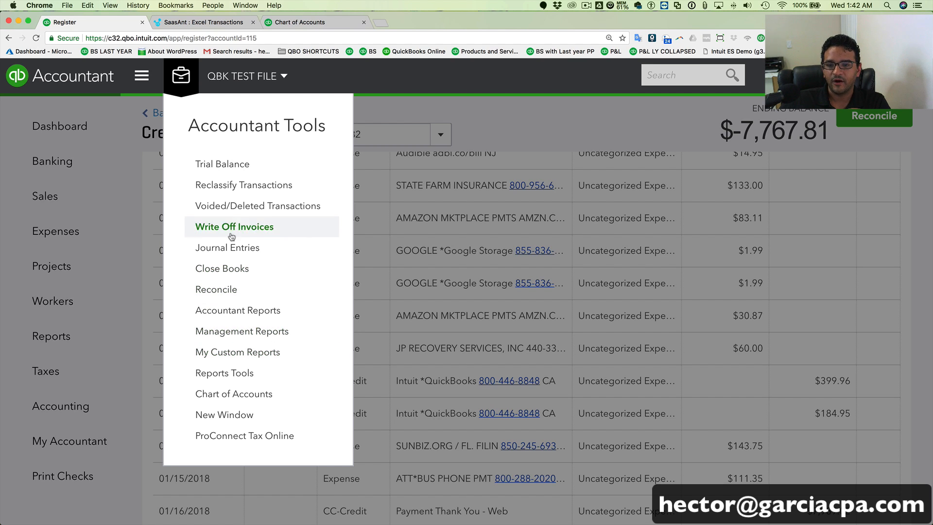
pyautogui.click(221, 186)
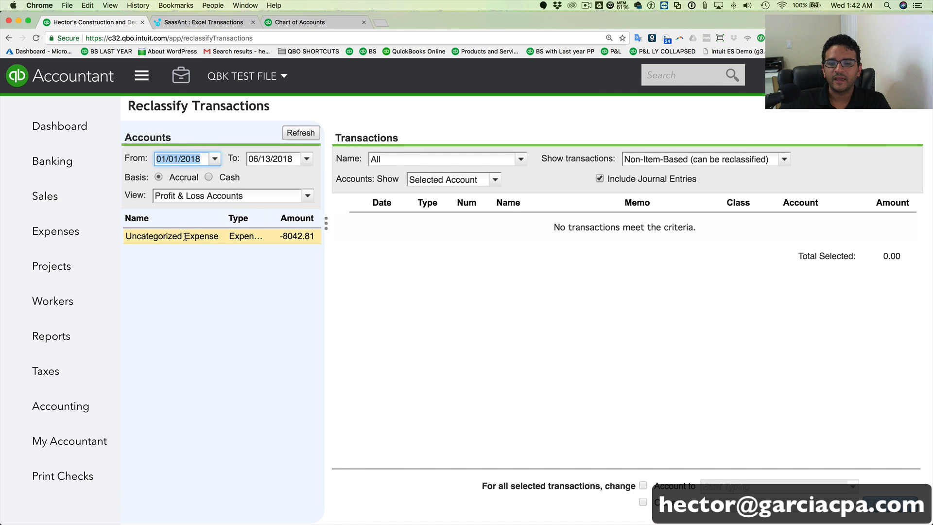
pyautogui.click(185, 236)
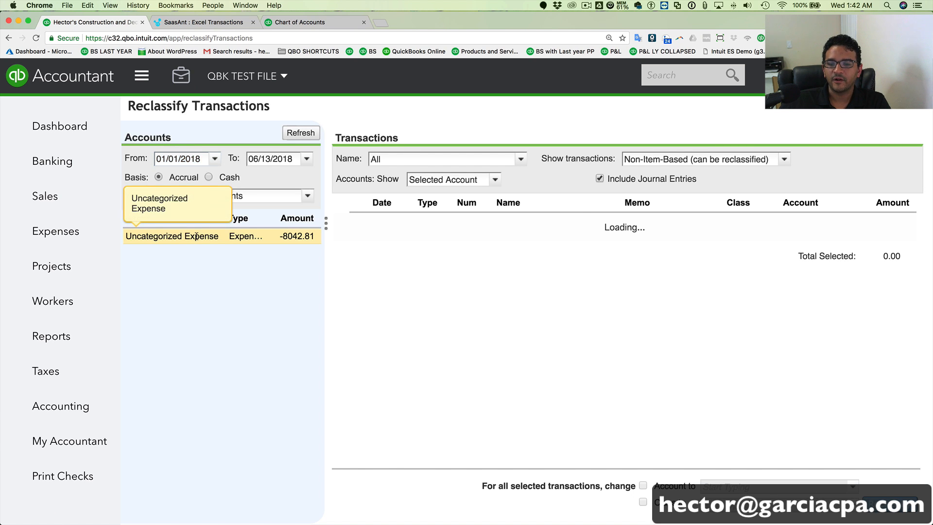
pyautogui.scroll(-1, 586, 267)
pyautogui.scroll(-2, 586, 268)
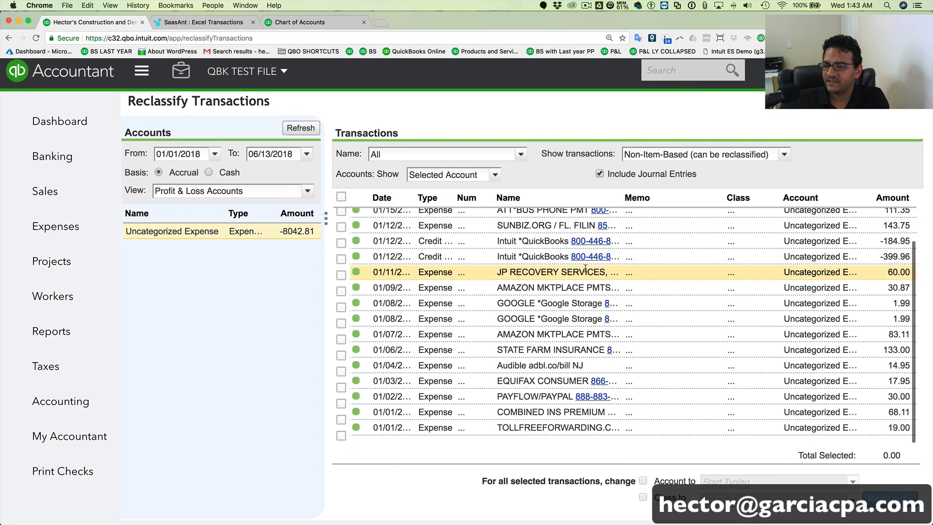
pyautogui.scroll(3, 544, 249)
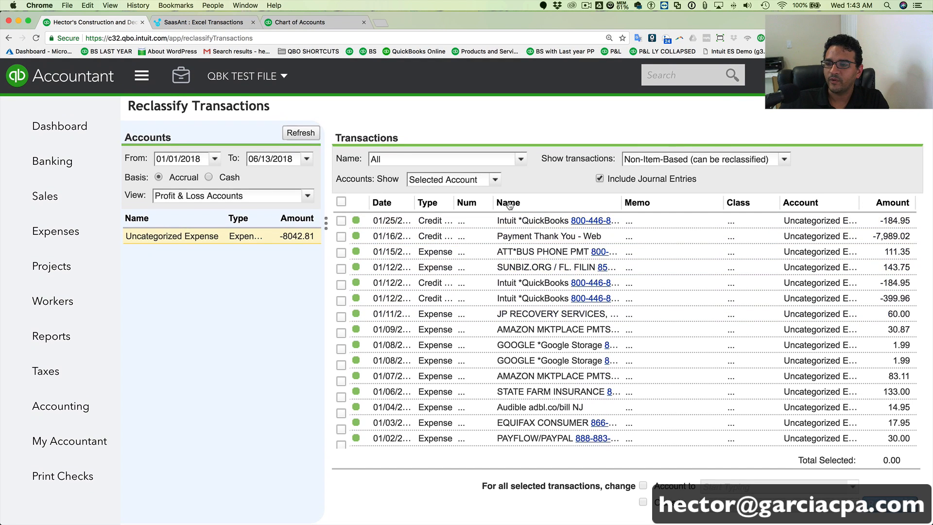
pyautogui.click(510, 204)
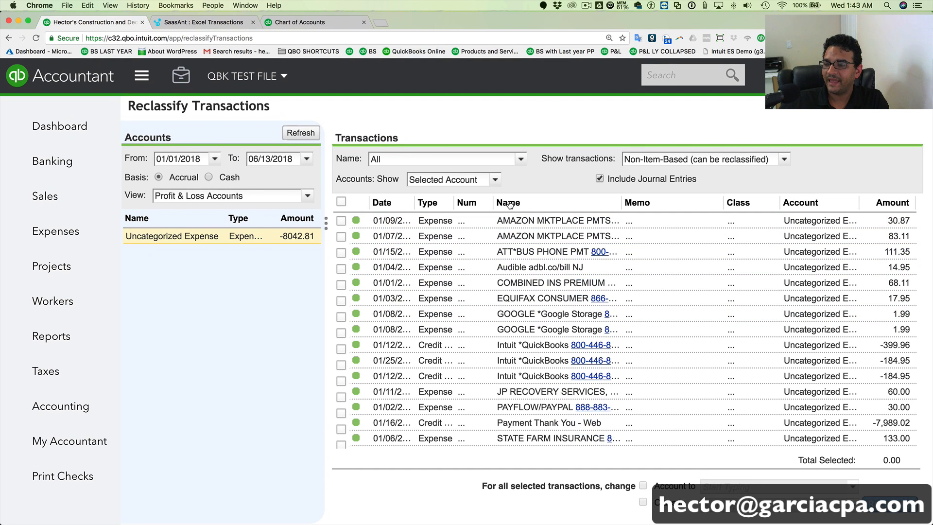
# Reclassify the two AMAZON MKTPLACE expenses to the Office Supplies account.
pyautogui.click(342, 221)
pyautogui.click(341, 236)
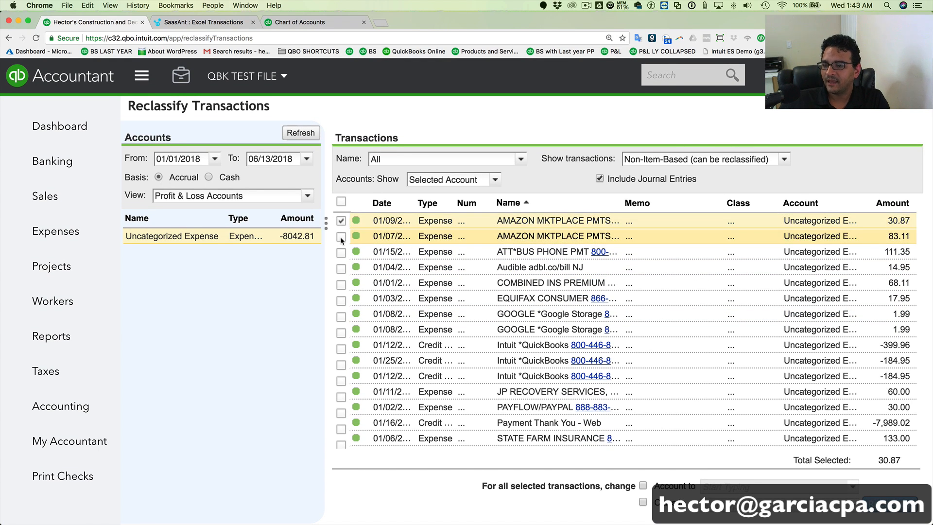
pyautogui.click(643, 485)
pyautogui.click(744, 486)
pyautogui.write('off')
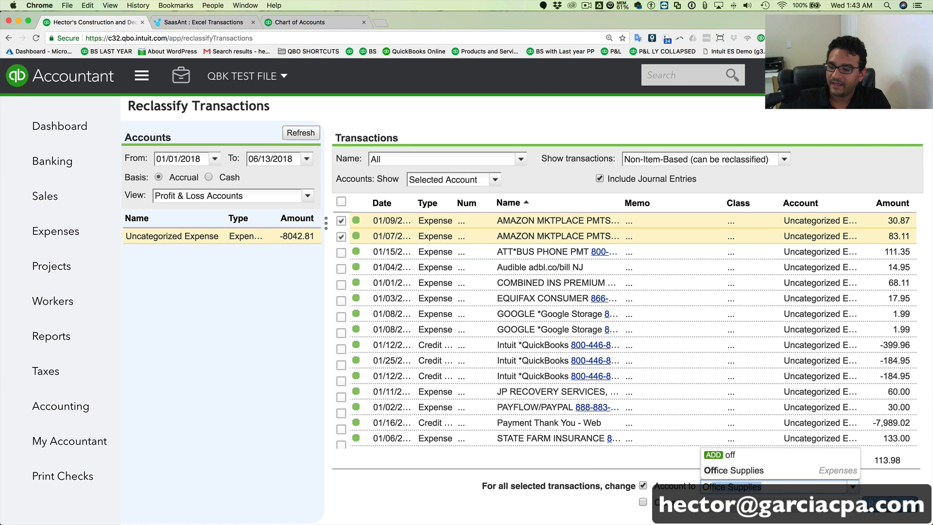
pyautogui.click(747, 473)
pyautogui.click(890, 503)
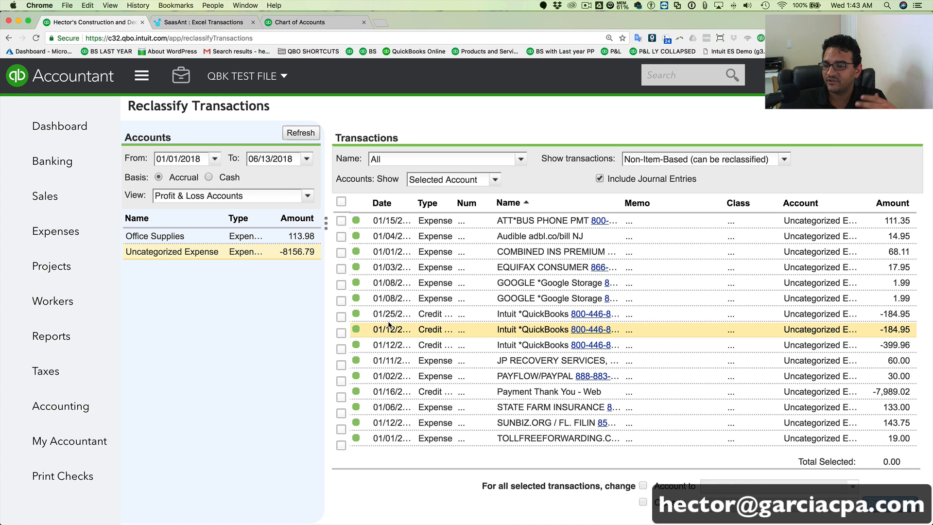
# Reclassify the three Intuit QuickBooks credits to the Purchases account.
pyautogui.click(341, 317)
pyautogui.click(340, 332)
pyautogui.click(340, 349)
pyautogui.click(643, 486)
pyautogui.write('purchases')
pyautogui.click(724, 468)
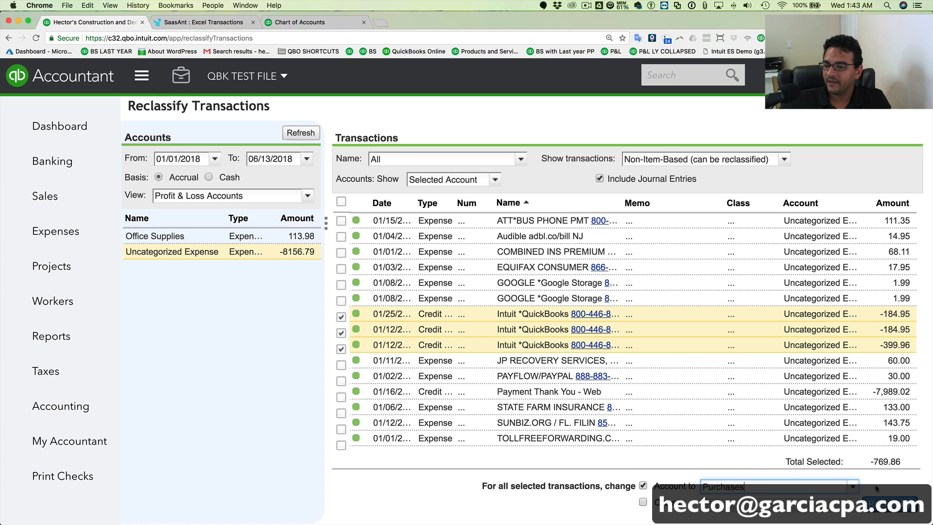
pyautogui.click(889, 504)
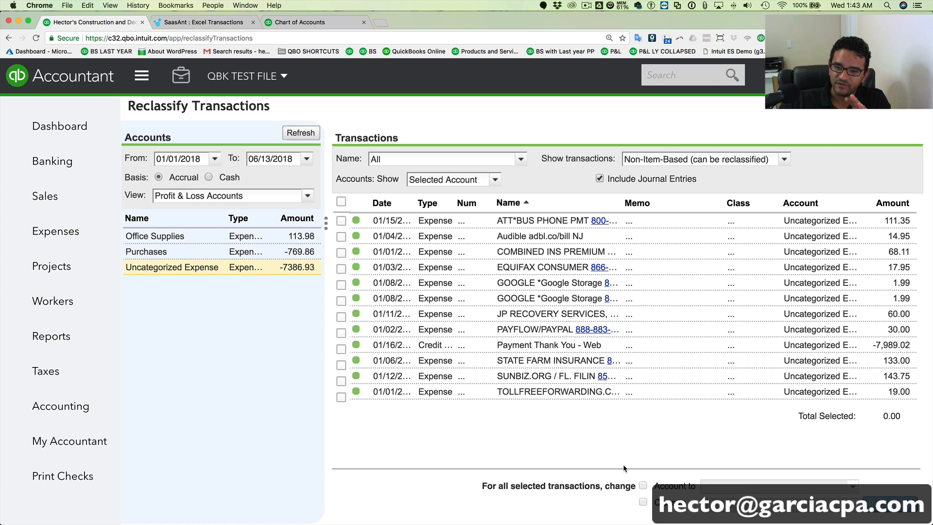
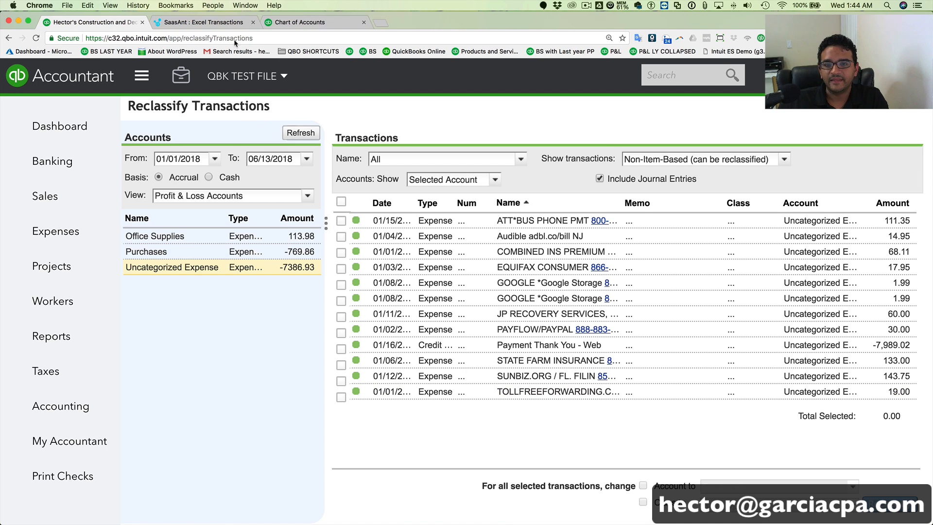
# Switch back to SaasAnt and search for already imported files to delete, with the date range starting Jan 01, 2018.
pyautogui.click(204, 21)
pyautogui.scroll(-1, 320, 208)
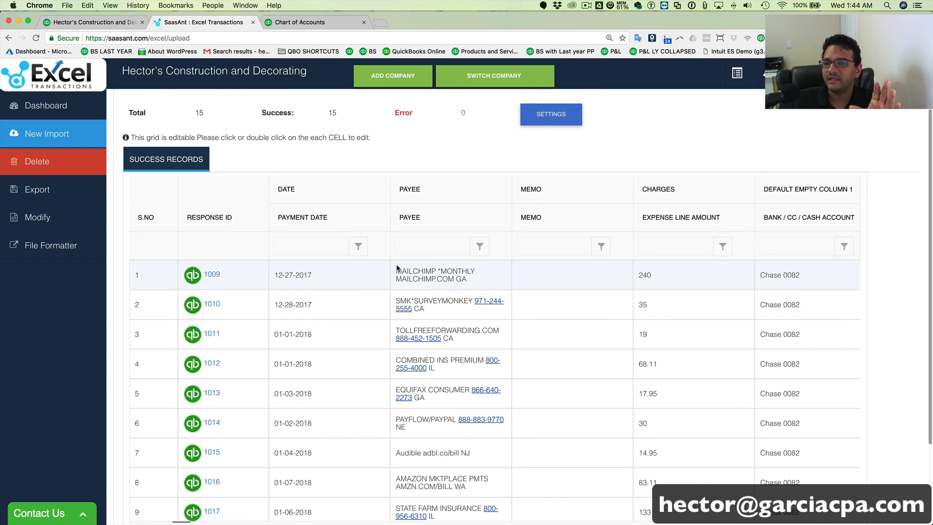
pyautogui.scroll(2, 285, 216)
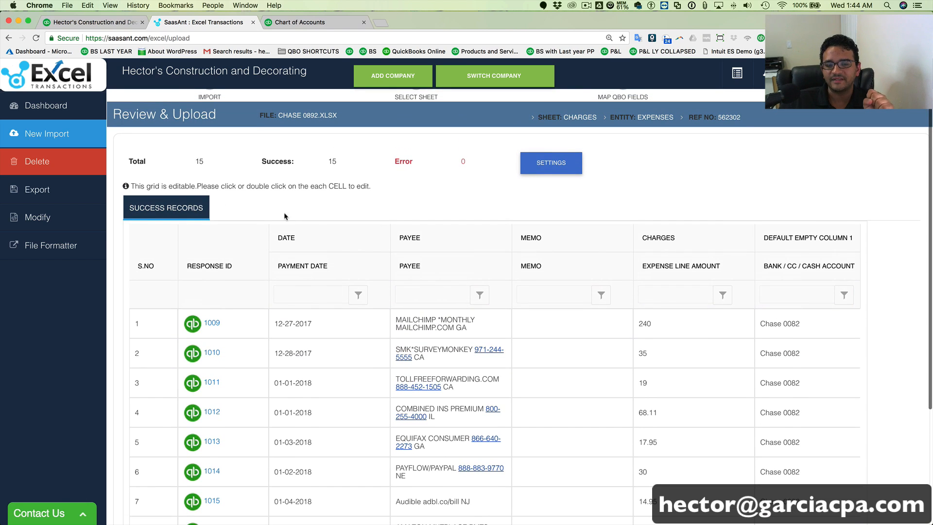
pyautogui.click(37, 163)
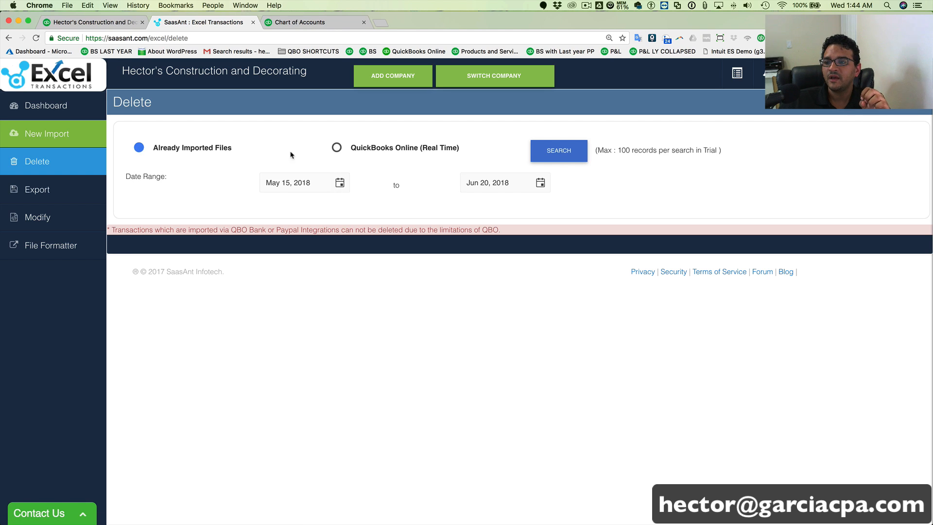
pyautogui.click(340, 183)
pyautogui.click(271, 206)
pyautogui.click(271, 206)
pyautogui.click(270, 207)
pyautogui.click(271, 207)
pyautogui.click(288, 241)
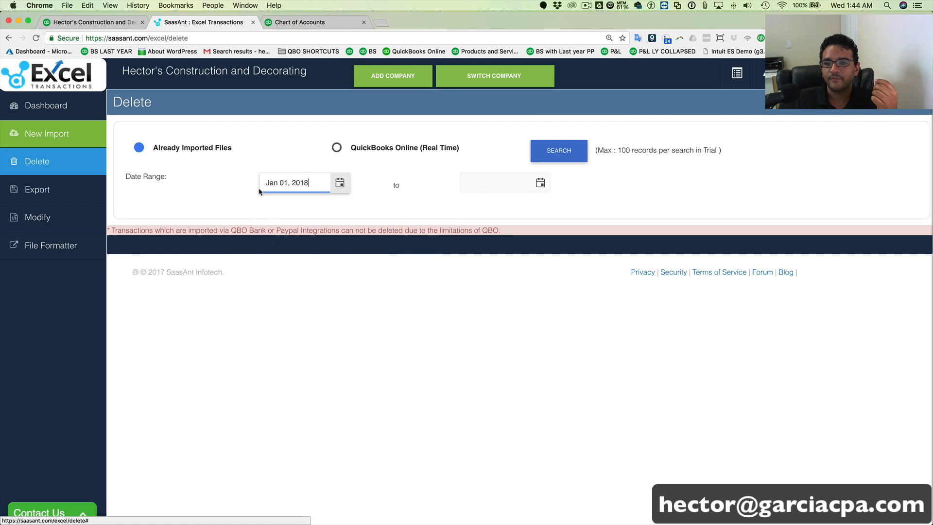
pyautogui.click(559, 150)
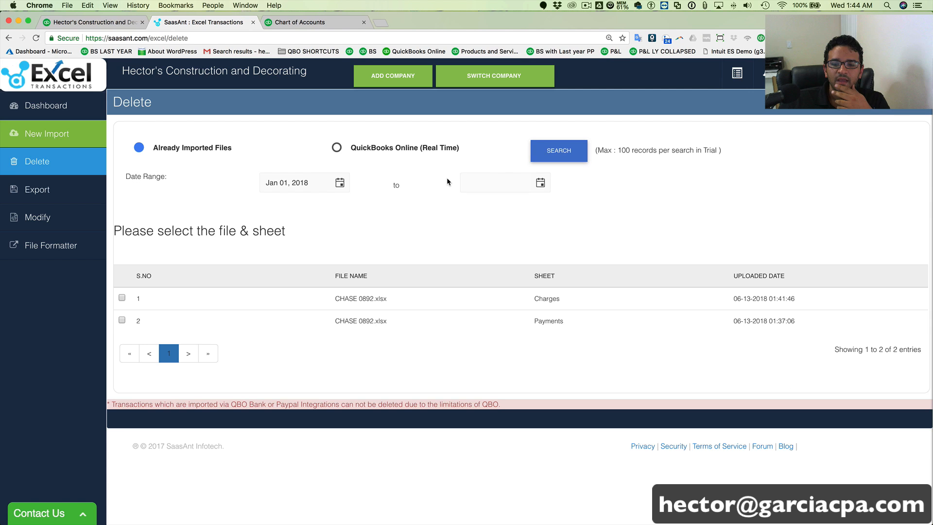
# Open the Charges sheet of CHASE 0892.xlsx and mark records 2, 3 and 4 for deletion.
pyautogui.click(121, 299)
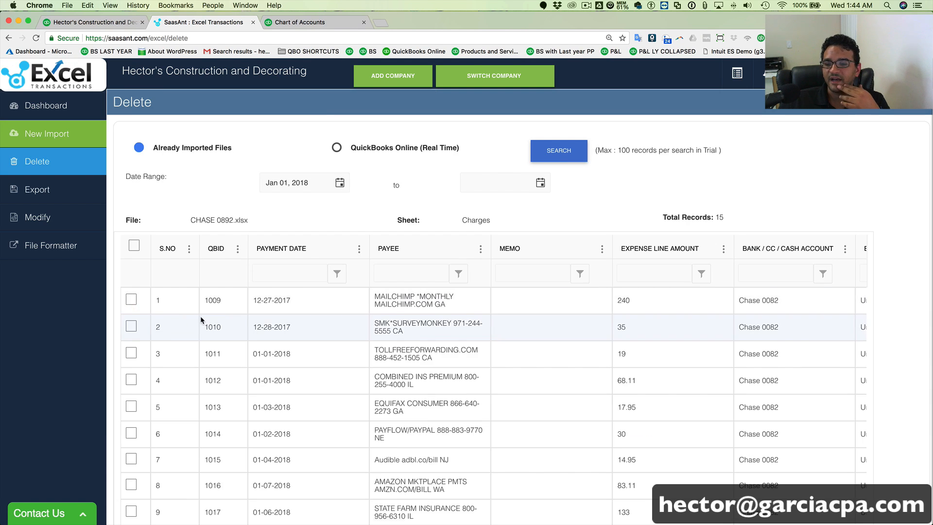
pyautogui.click(135, 247)
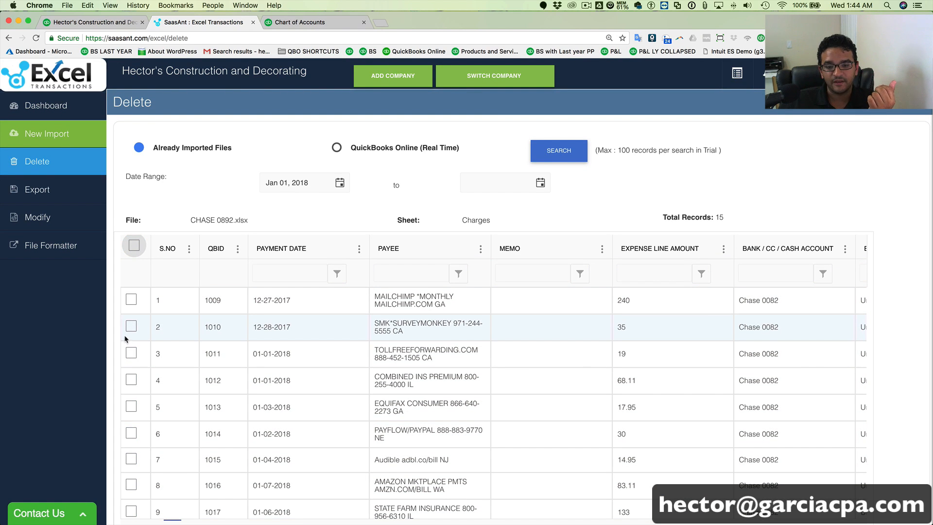
pyautogui.click(131, 326)
pyautogui.click(132, 353)
pyautogui.click(132, 379)
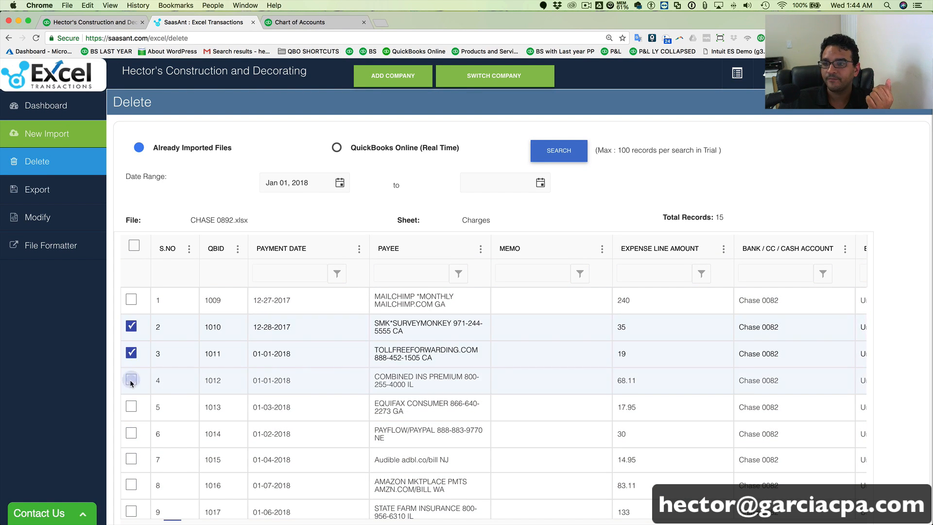
# Examine the Charges record list and the download and delete options offered for its records.
pyautogui.scroll(-4, 501, 420)
pyautogui.scroll(-3, 695, 431)
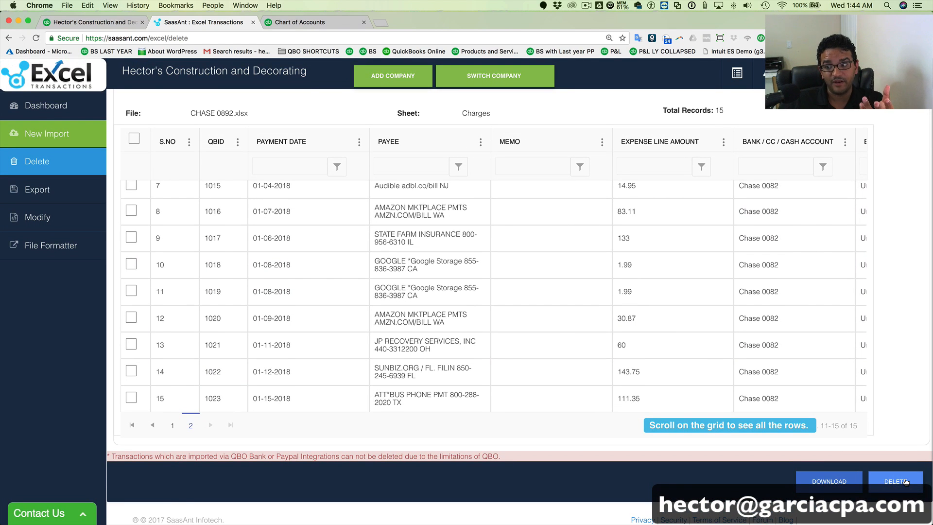
pyautogui.scroll(1, 473, 329)
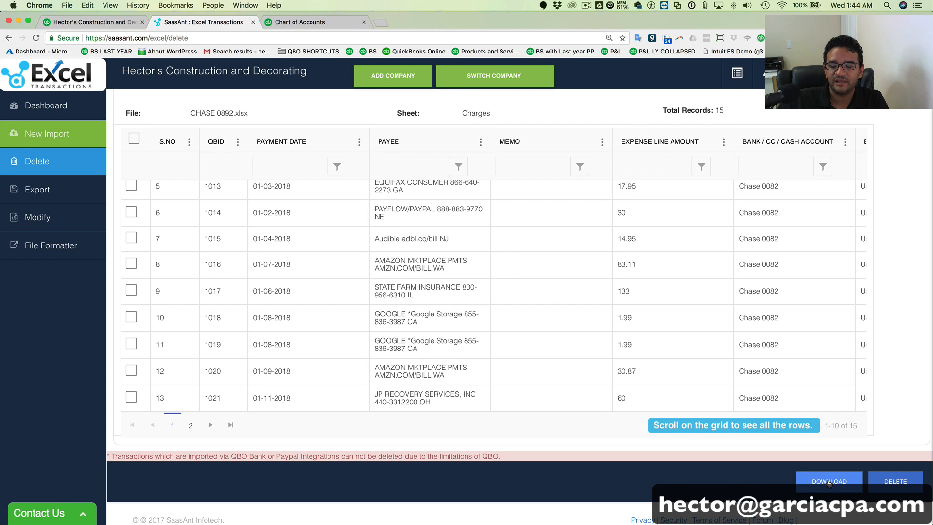
pyautogui.scroll(5, 494, 349)
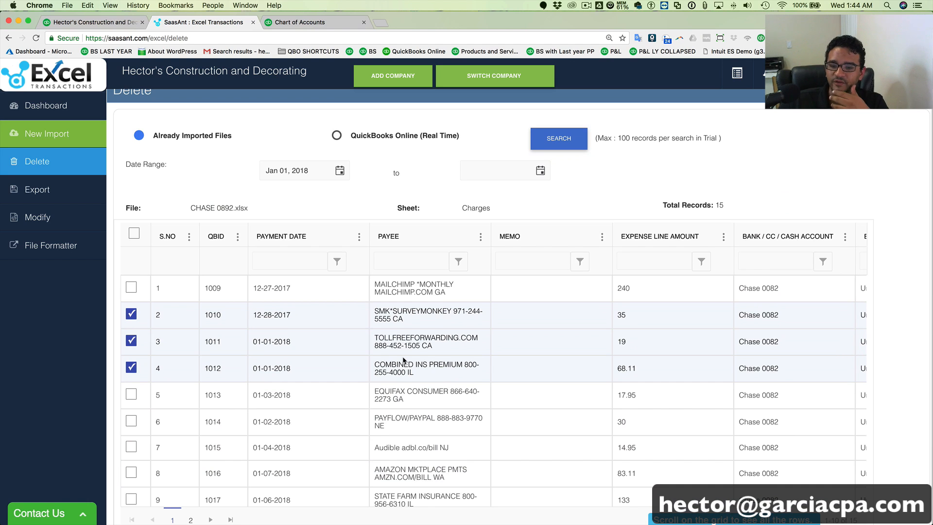
pyautogui.scroll(-1, 165, 318)
pyautogui.scroll(1, 136, 292)
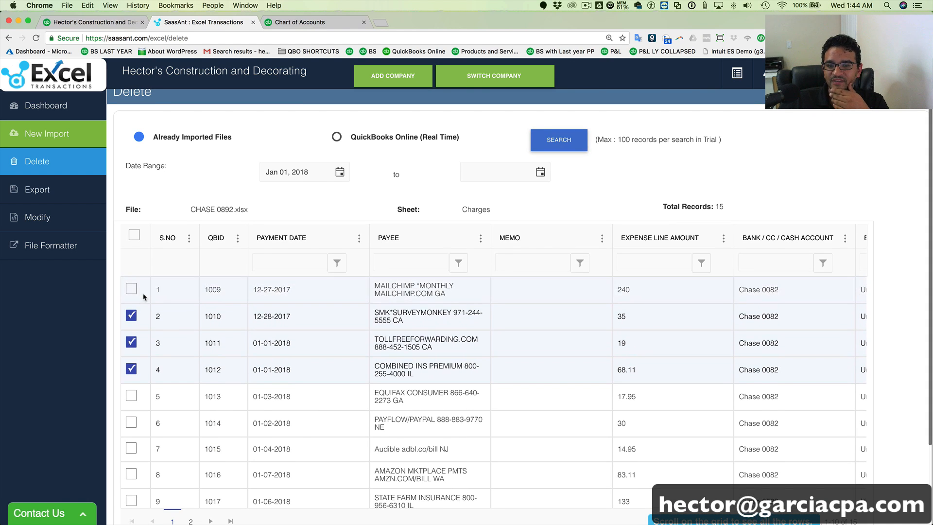
pyautogui.scroll(-3, 680, 414)
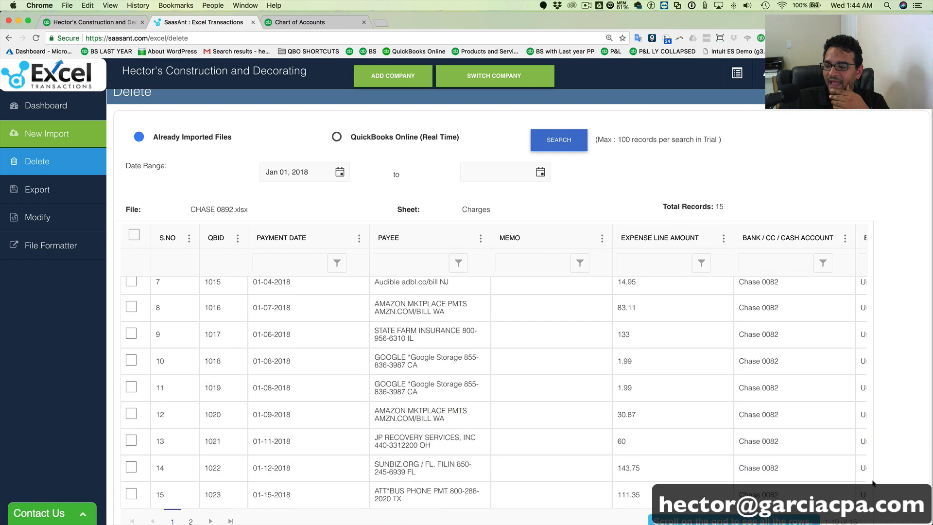
pyautogui.scroll(-3, 800, 447)
pyautogui.scroll(4, 364, 329)
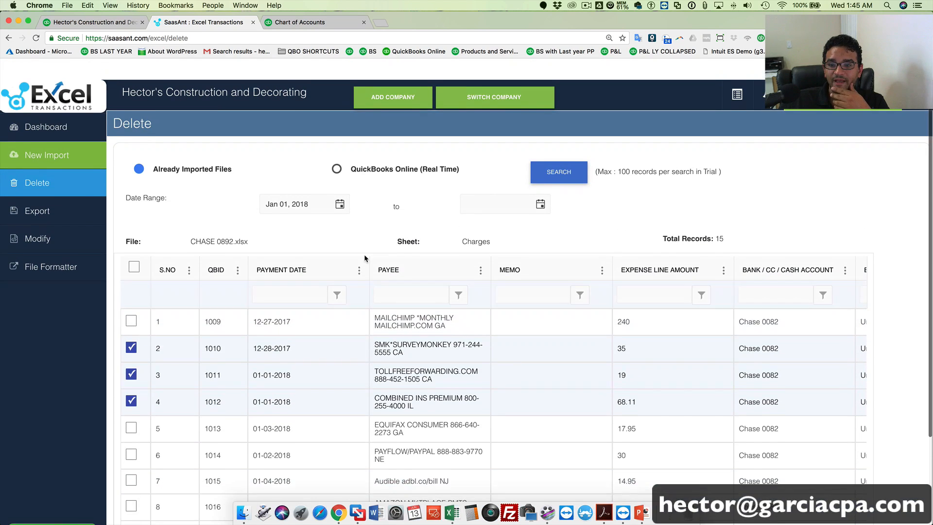
# Switch the deletion source to QuickBooks Online (Real Time), with Invoice as the entity and Search By Created Date.
pyautogui.click(336, 148)
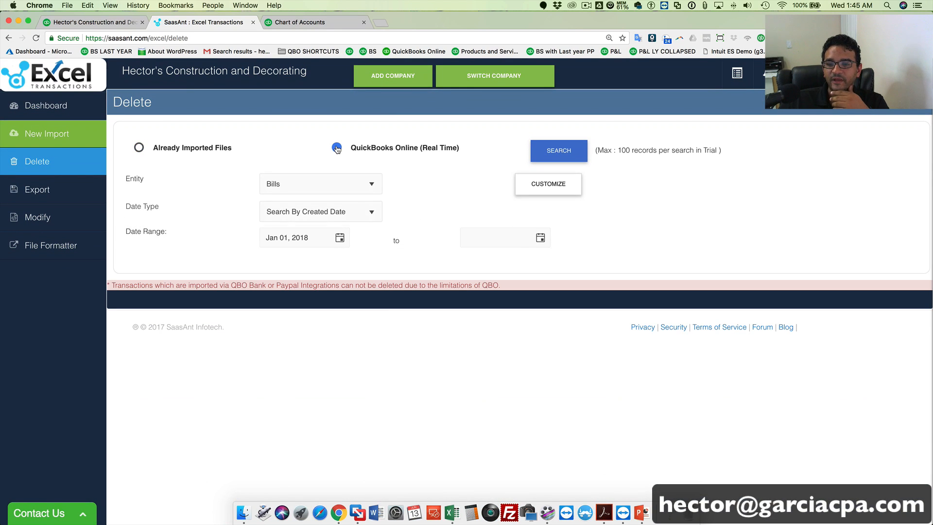
pyautogui.click(333, 187)
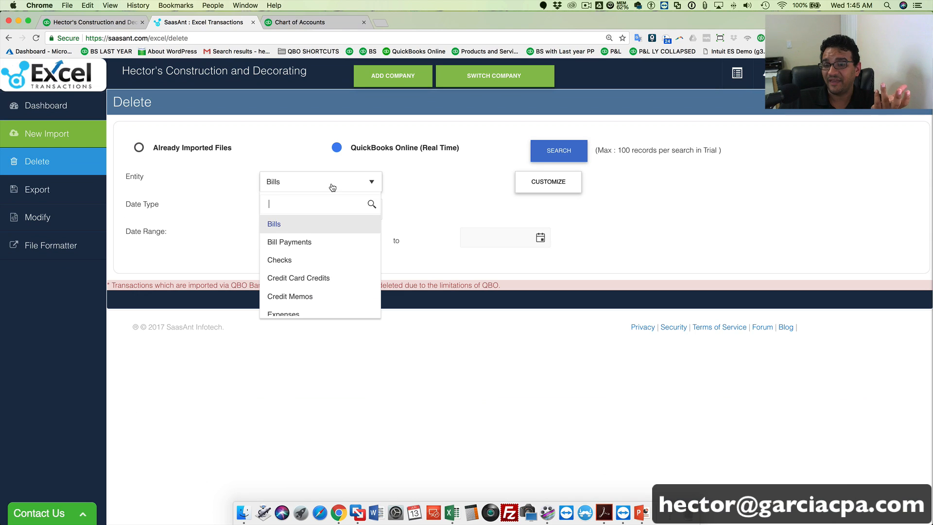
pyautogui.scroll(-3, 316, 261)
pyautogui.click(293, 275)
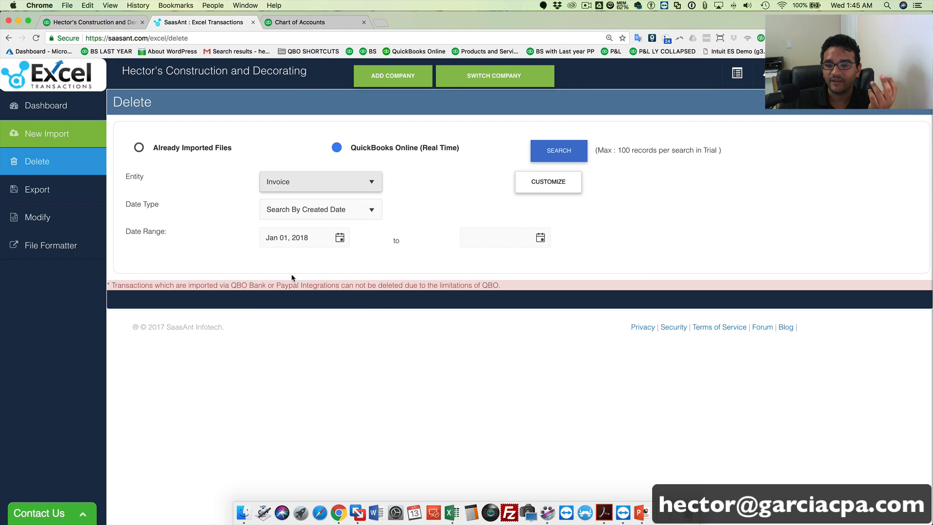
pyautogui.click(348, 206)
pyautogui.click(301, 231)
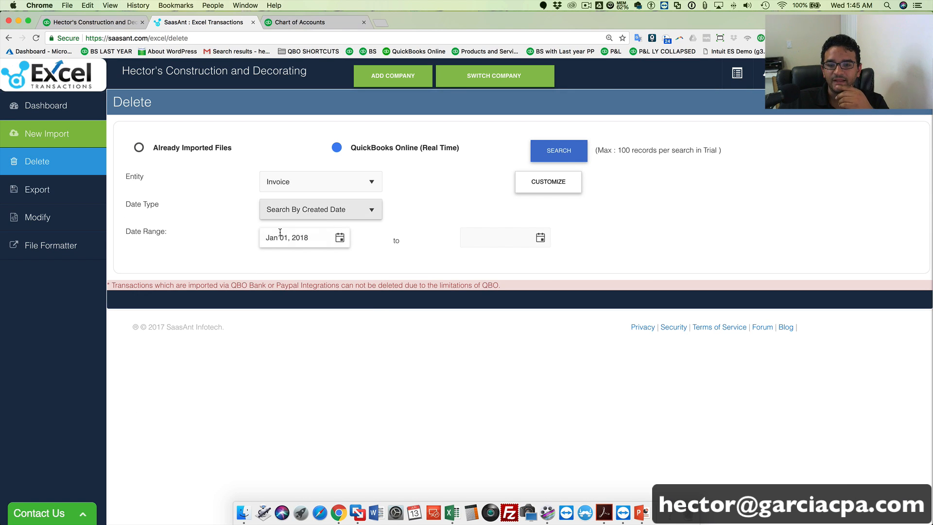
# Set the date range to Jan 01, 2016 through Jun 13, 2018 and search for the matching invoices.
pyautogui.click(339, 238)
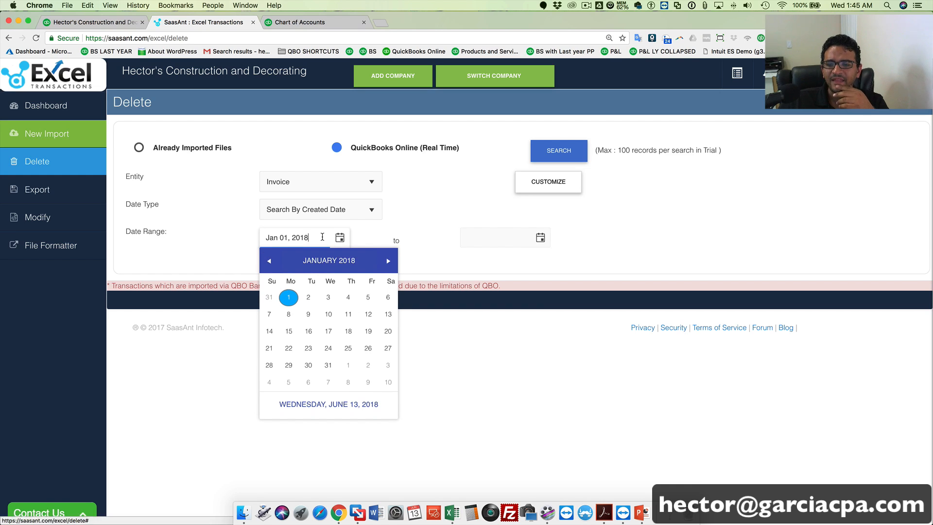
pyautogui.press('BackSpace')
pyautogui.write('6')
pyautogui.click(529, 238)
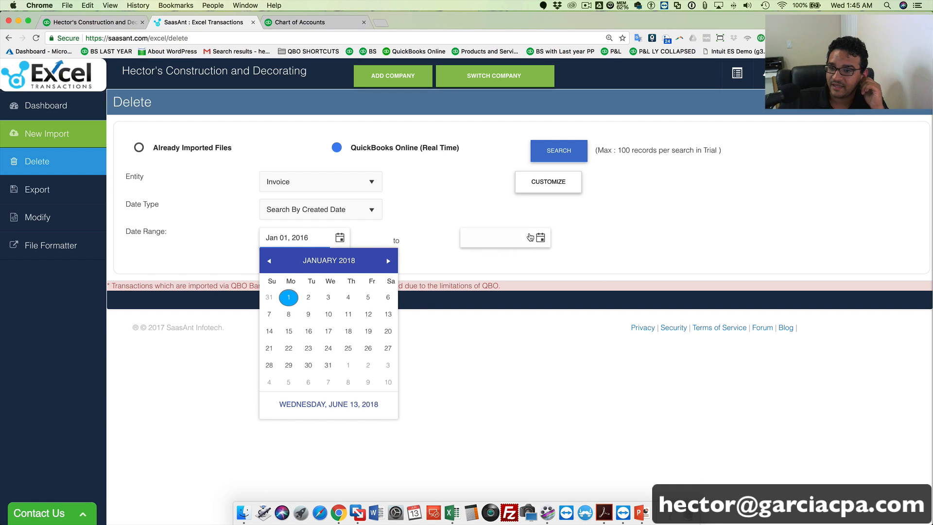
pyautogui.click(540, 239)
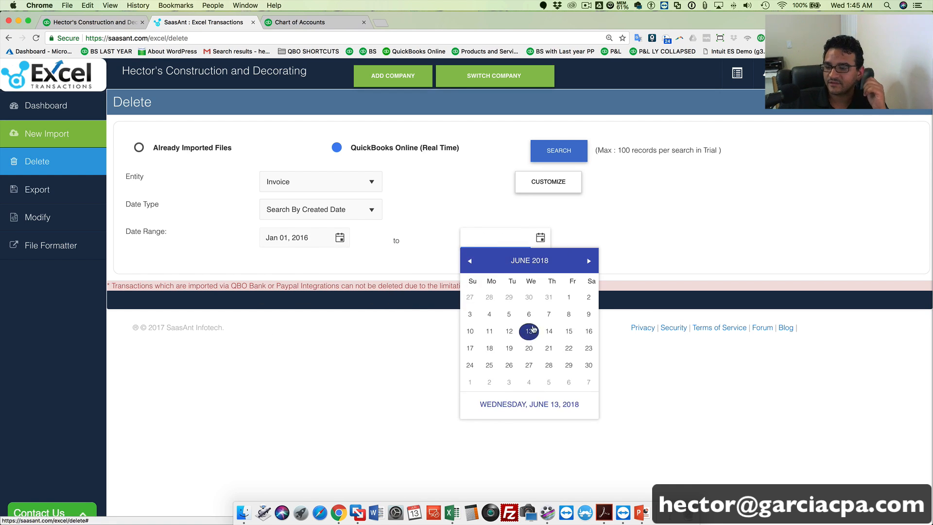
pyautogui.click(530, 332)
pyautogui.click(559, 151)
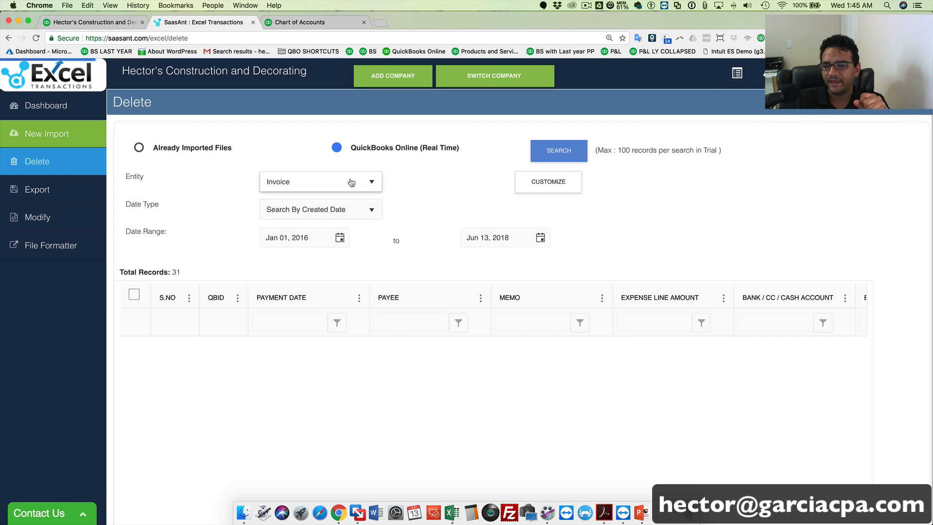
# Clear the selection of all invoices, select only the ones in rows 3, 4 and 5, and delete them from QuickBooks Online.
pyautogui.scroll(-10, 272, 364)
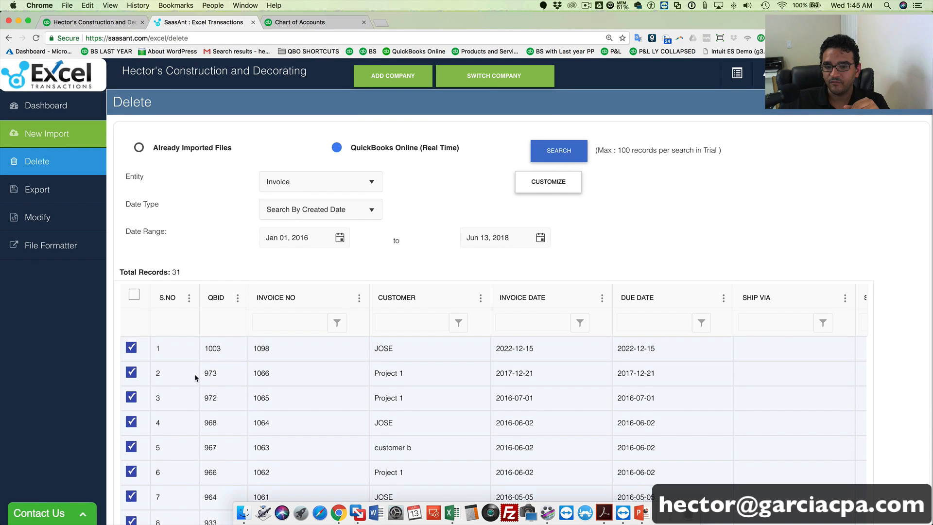
pyautogui.click(130, 294)
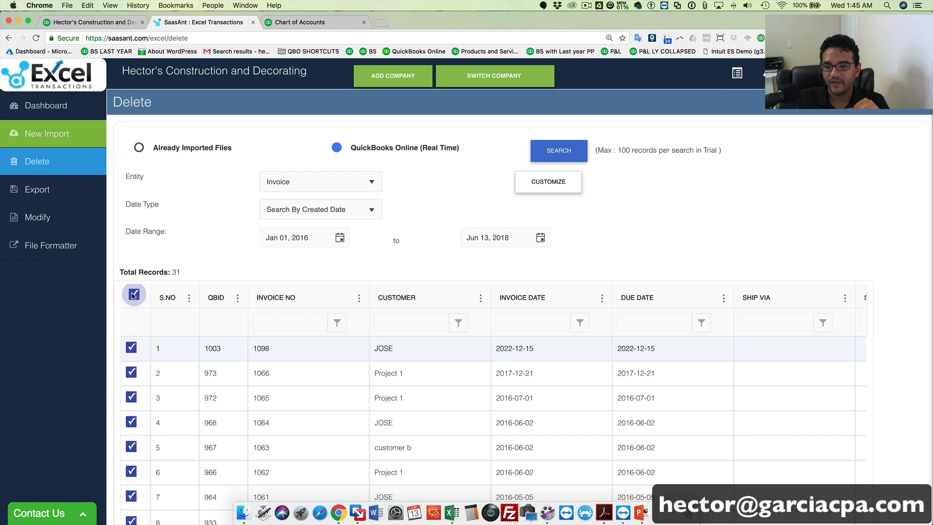
pyautogui.click(131, 295)
pyautogui.click(131, 397)
pyautogui.click(131, 422)
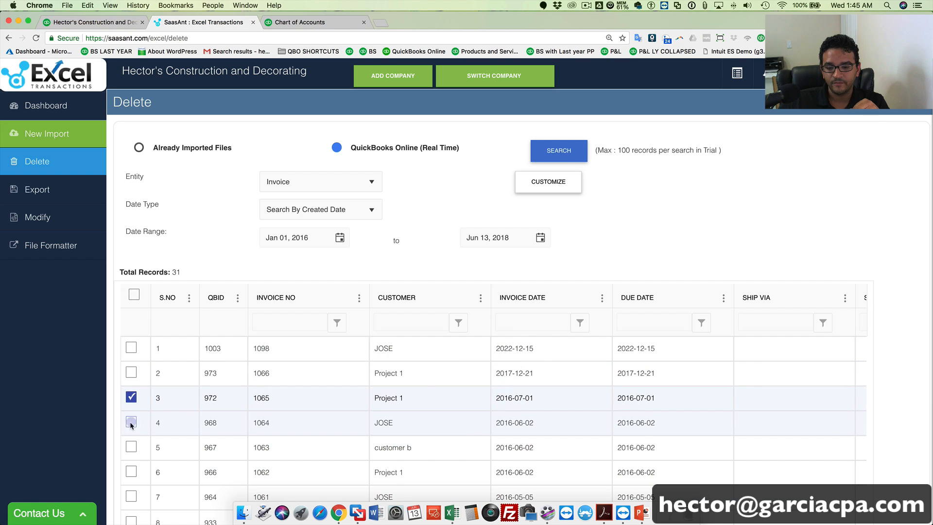
pyautogui.click(131, 447)
pyautogui.scroll(-3, 850, 302)
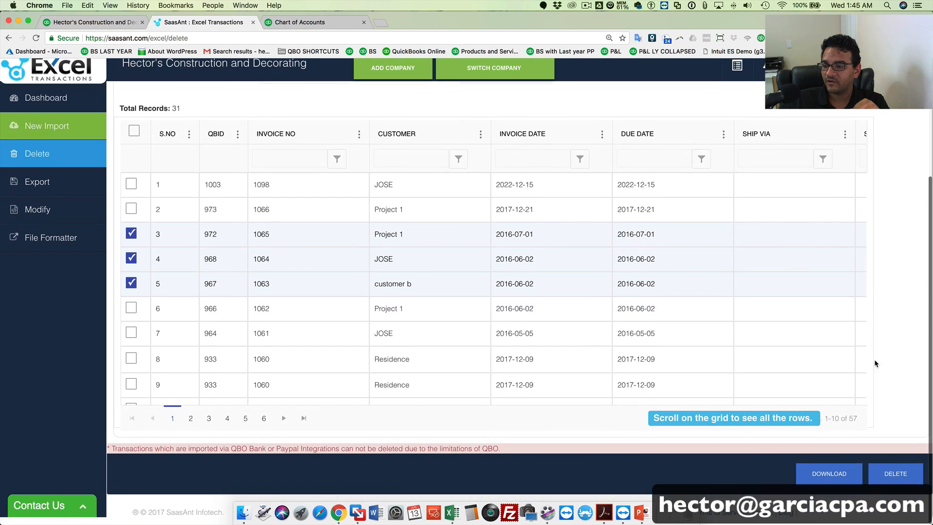
pyautogui.click(896, 481)
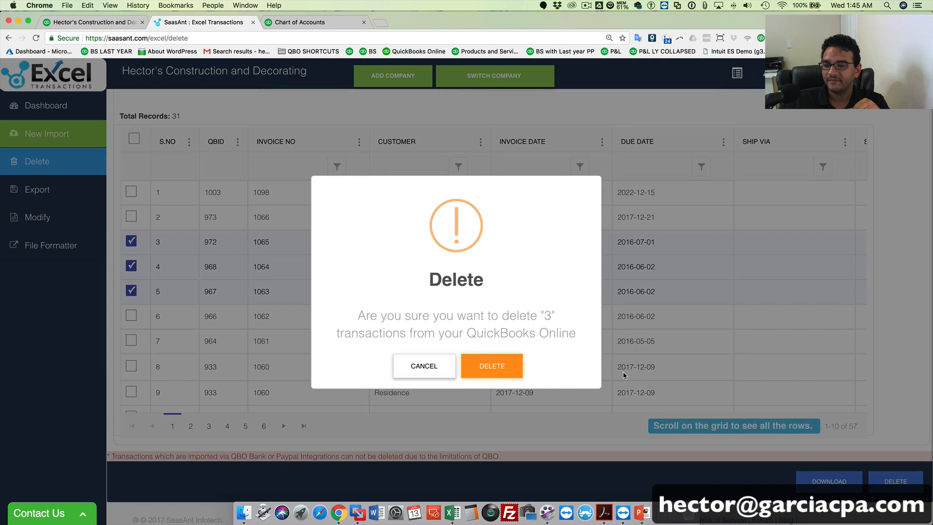
pyautogui.click(497, 368)
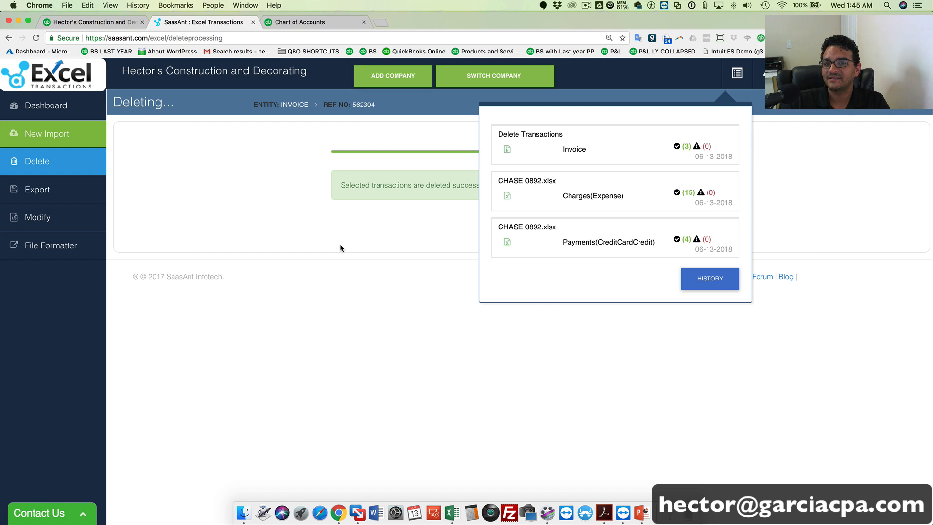
# Go to the QuickBooks App Store at apps.com and browse the Data Sync category.
pyautogui.click(238, 37)
pyautogui.write('apps.com')
pyautogui.press('Return')
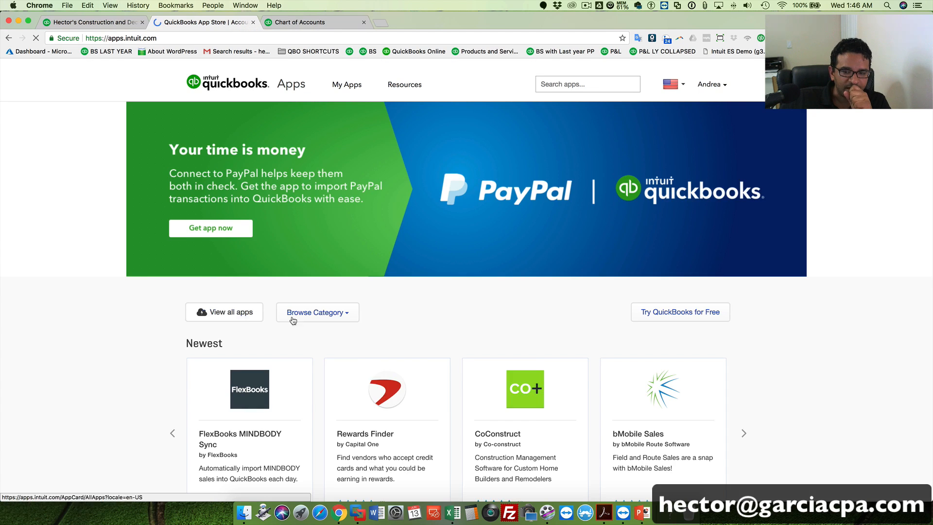
pyautogui.click(325, 314)
pyautogui.scroll(-1, 331, 348)
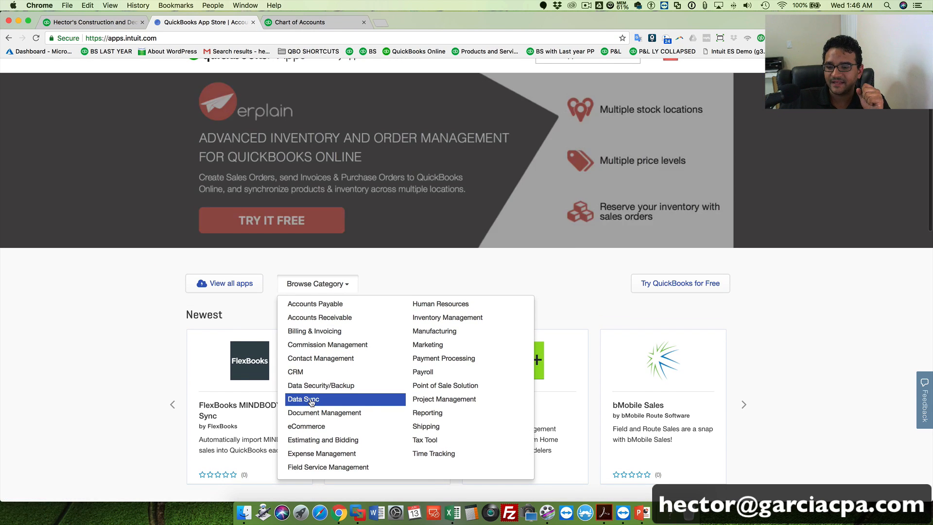
pyautogui.click(315, 400)
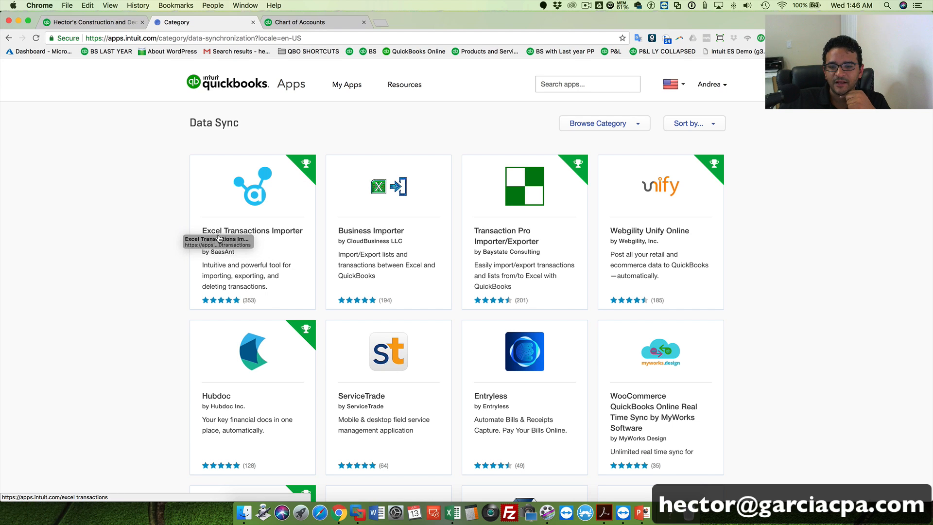
# Open SaasAnt's Excel Transactions Importer listing and examine the Advanced and Premium plan prices and the Premium company limit.
pyautogui.moveTo(198, 232); pyautogui.dragTo(214, 252)
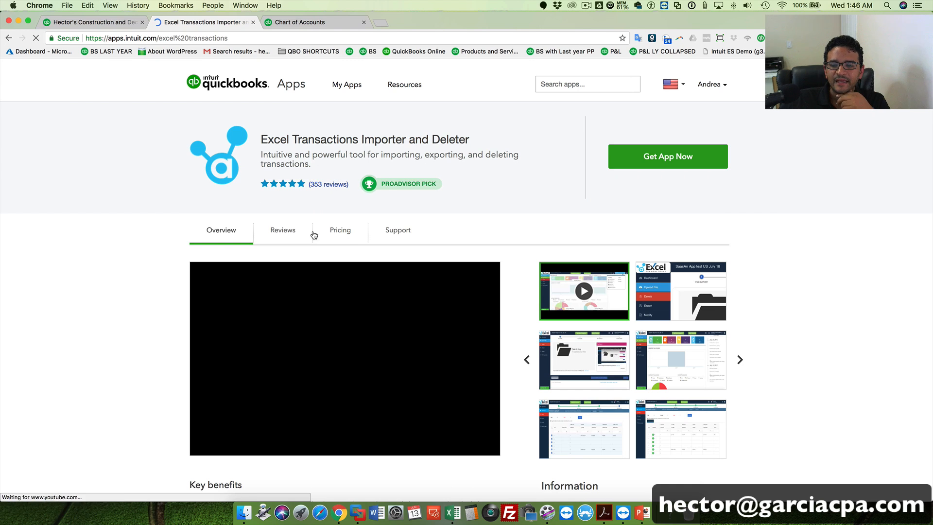
pyautogui.click(341, 233)
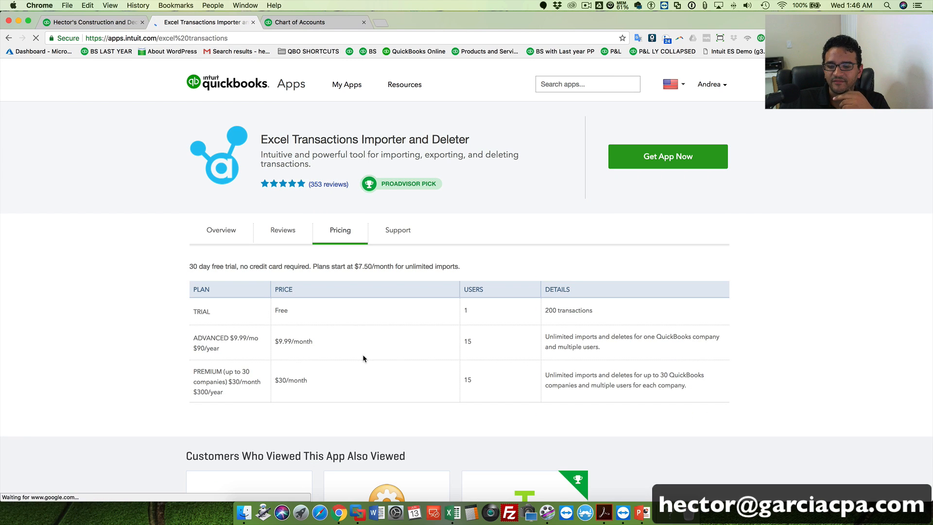
pyautogui.scroll(-2, 299, 325)
pyautogui.scroll(-1, 299, 325)
pyautogui.moveTo(313, 297); pyautogui.dragTo(276, 297)
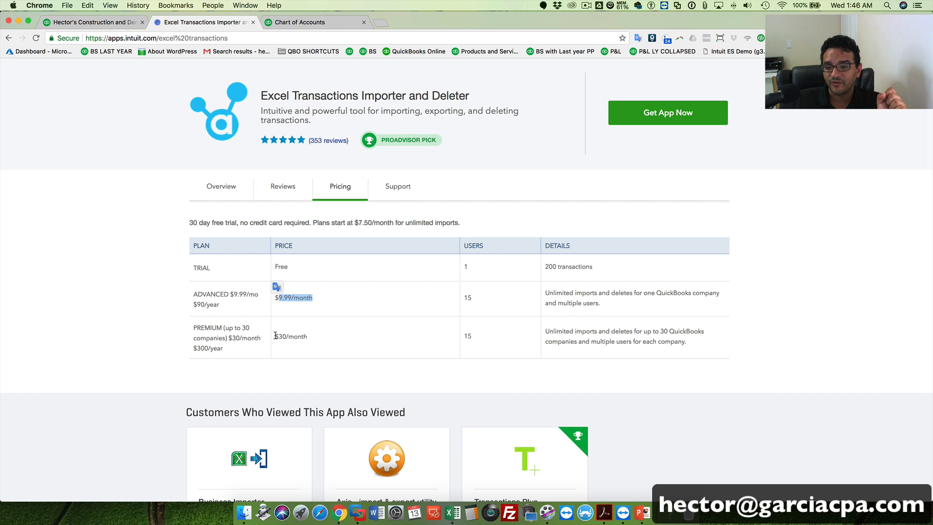
pyautogui.moveTo(272, 337); pyautogui.dragTo(310, 337)
pyautogui.moveTo(660, 331); pyautogui.dragTo(673, 331)
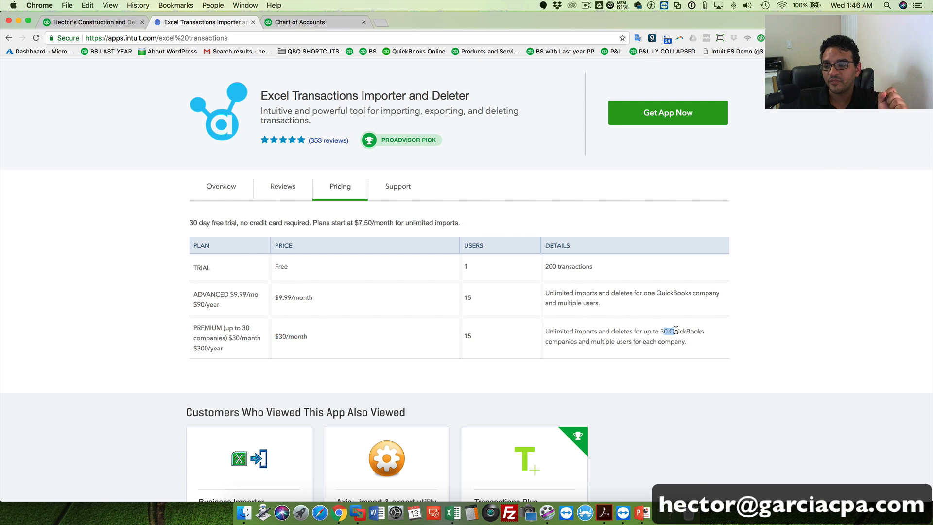